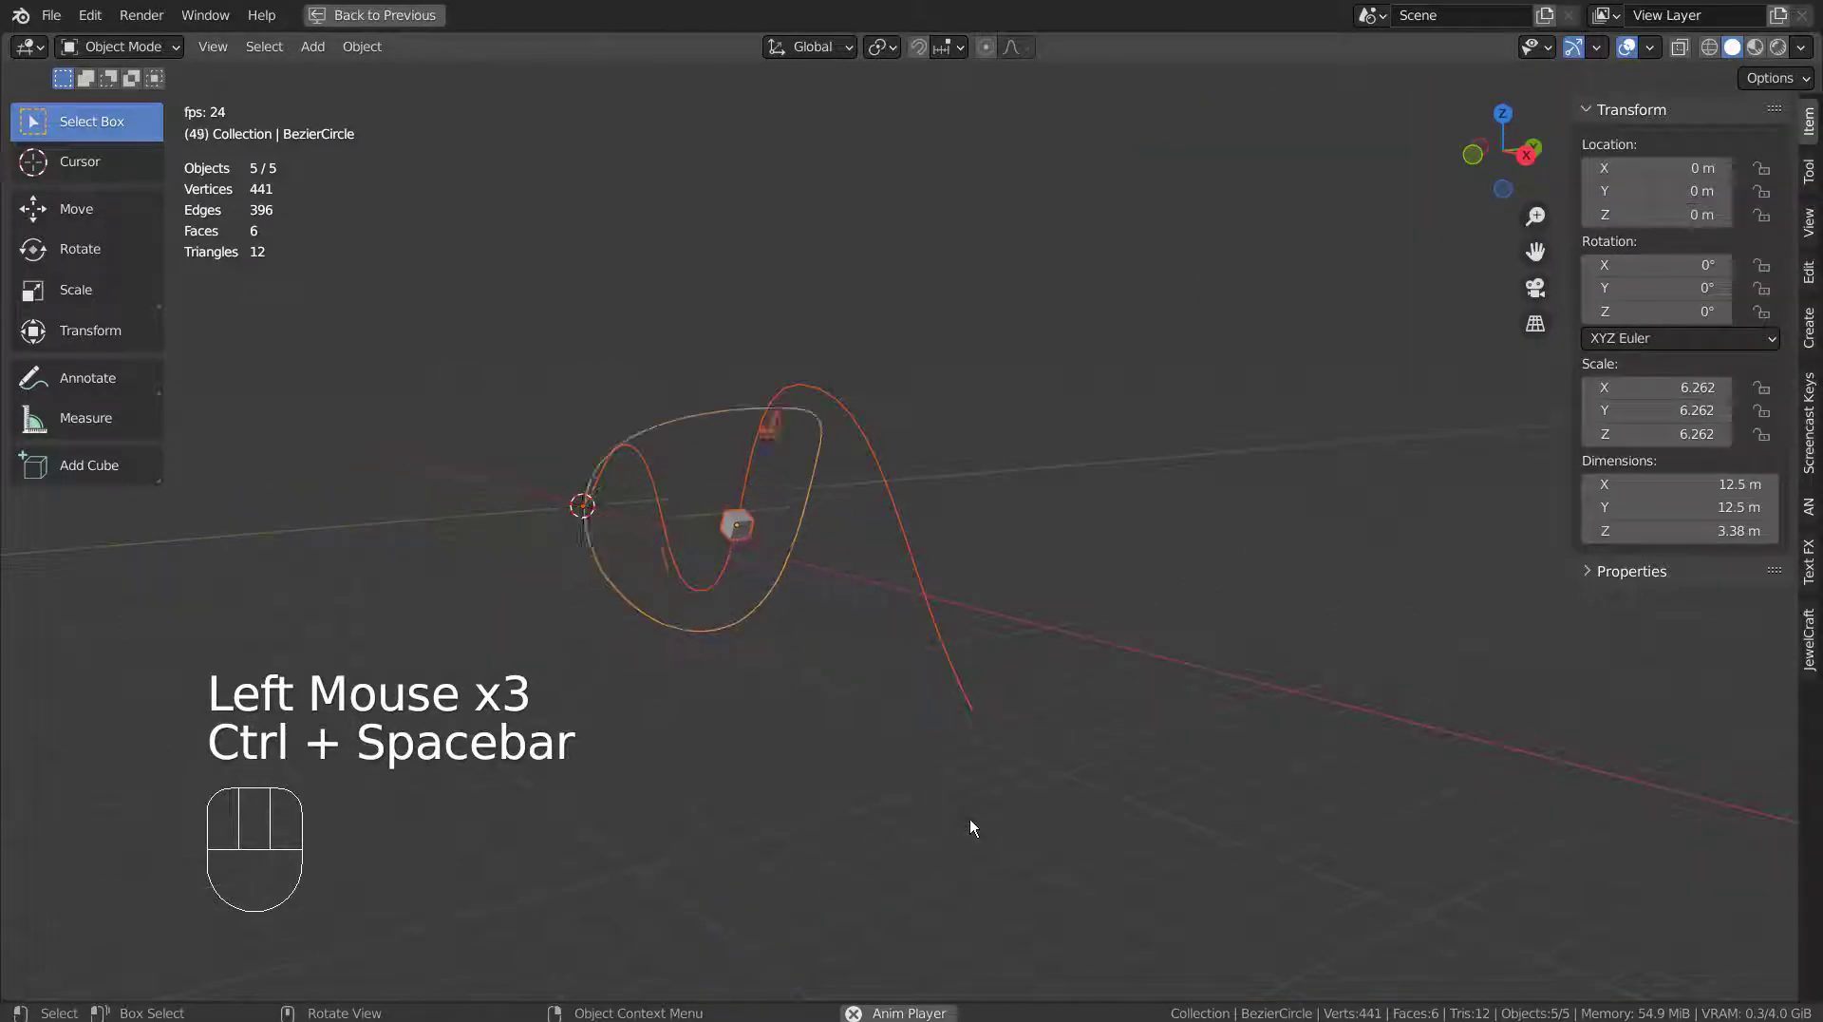
Hide the sidebar's transform values while the finished demo animation plays.
{"action": "key", "text": "n"}
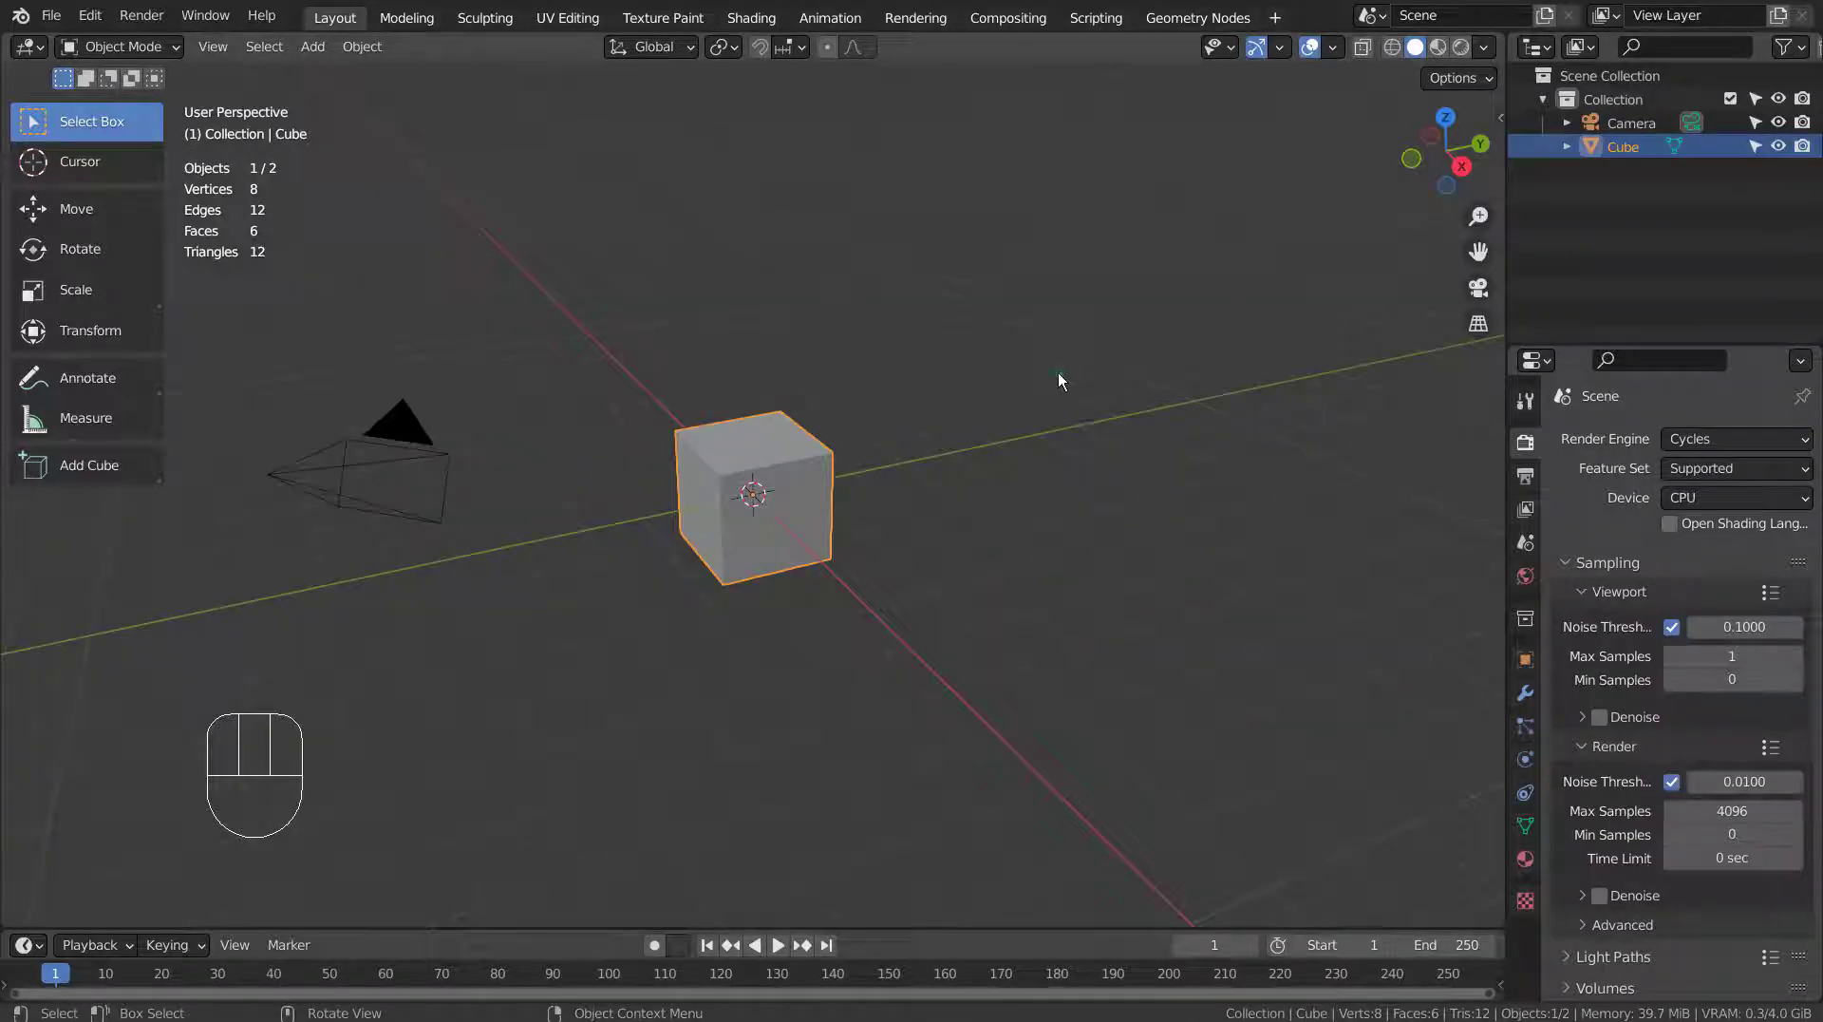
Add a Bezier circle at the origin and switch the view to wireframe shading.
{"action": "left_click", "coordinate": [1058, 372]}
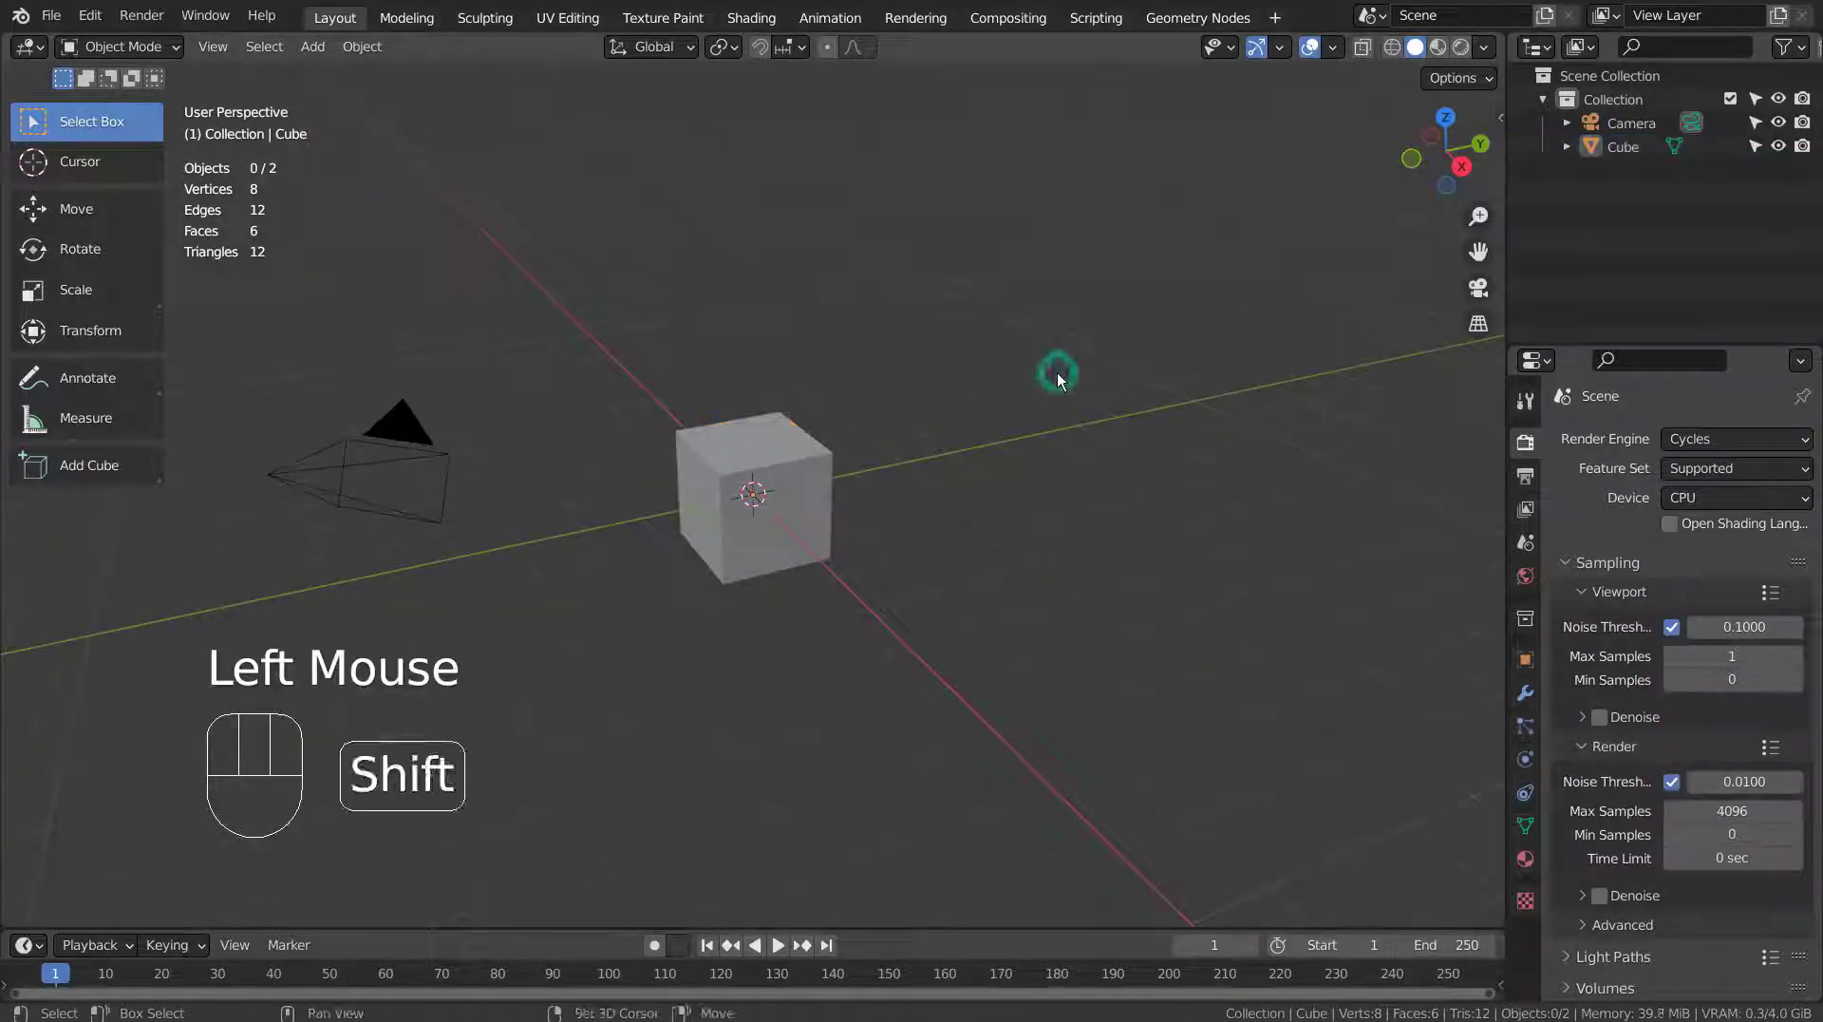
{"action": "key", "text": "shift+a"}
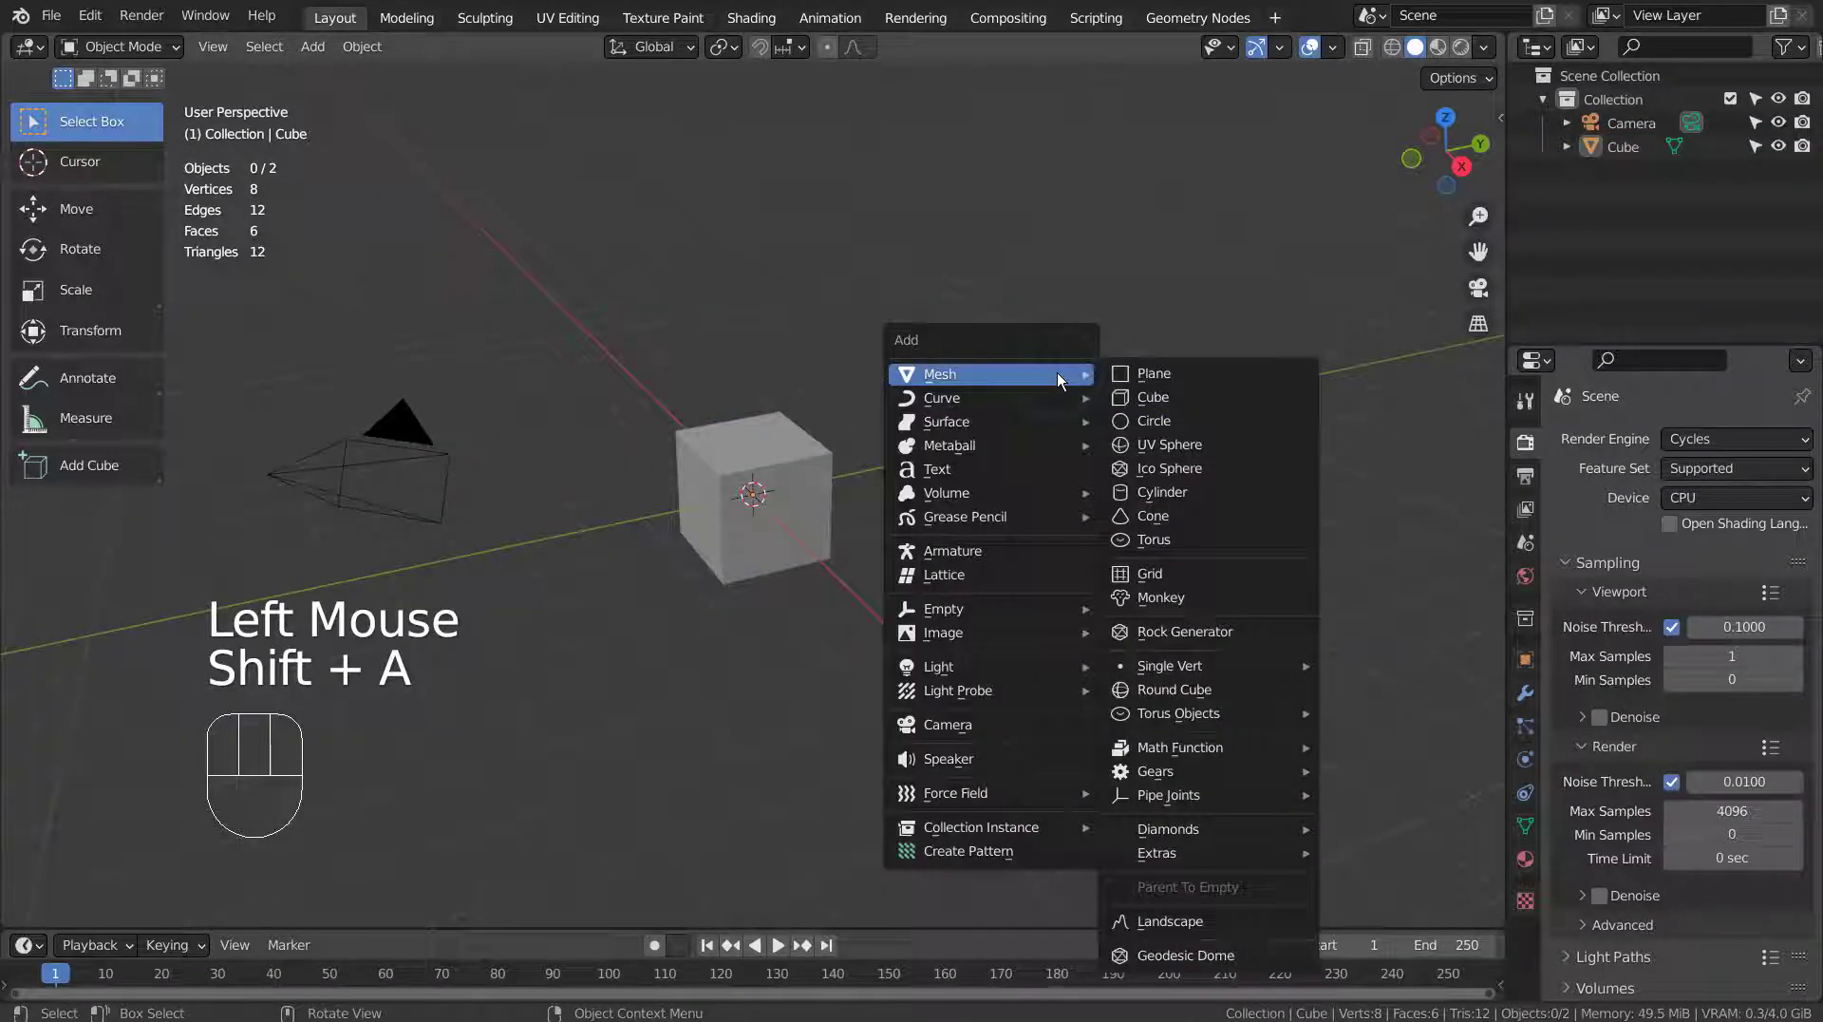
{"action": "mouse_move", "coordinate": [1054, 397]}
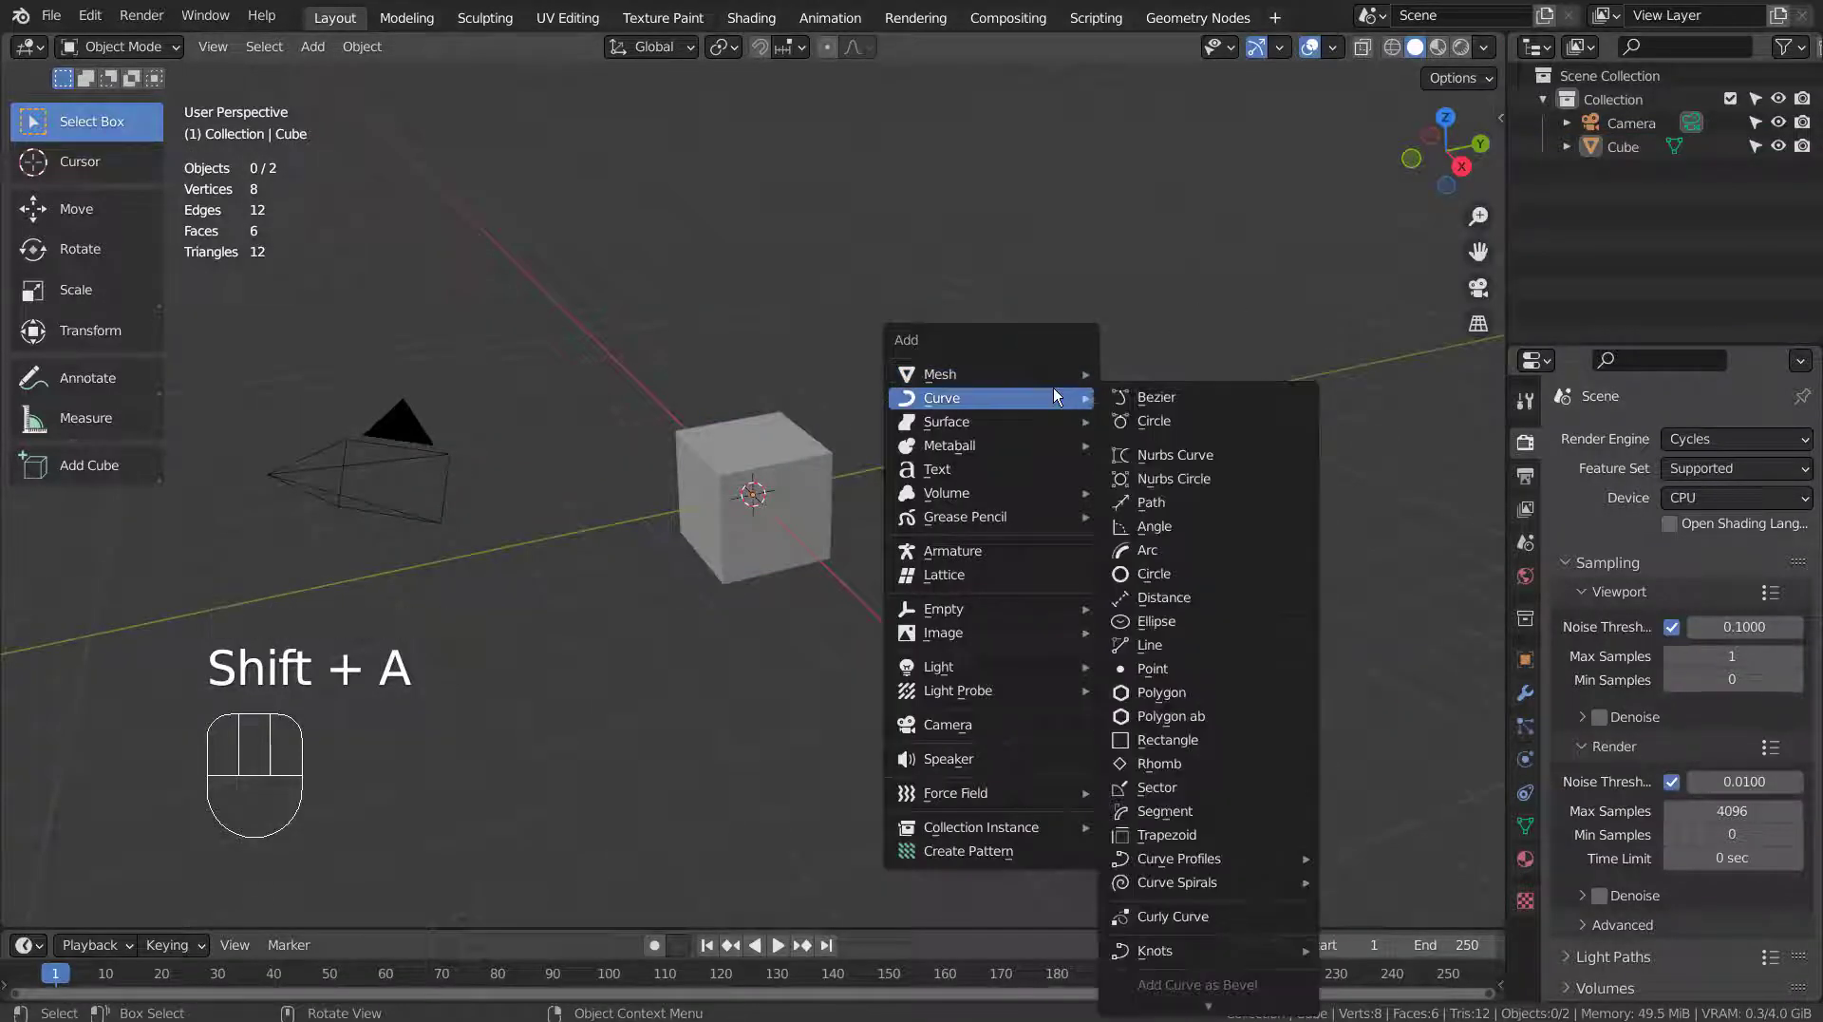
{"action": "left_click", "coordinate": [1189, 416]}
{"action": "key", "text": "shift+z"}
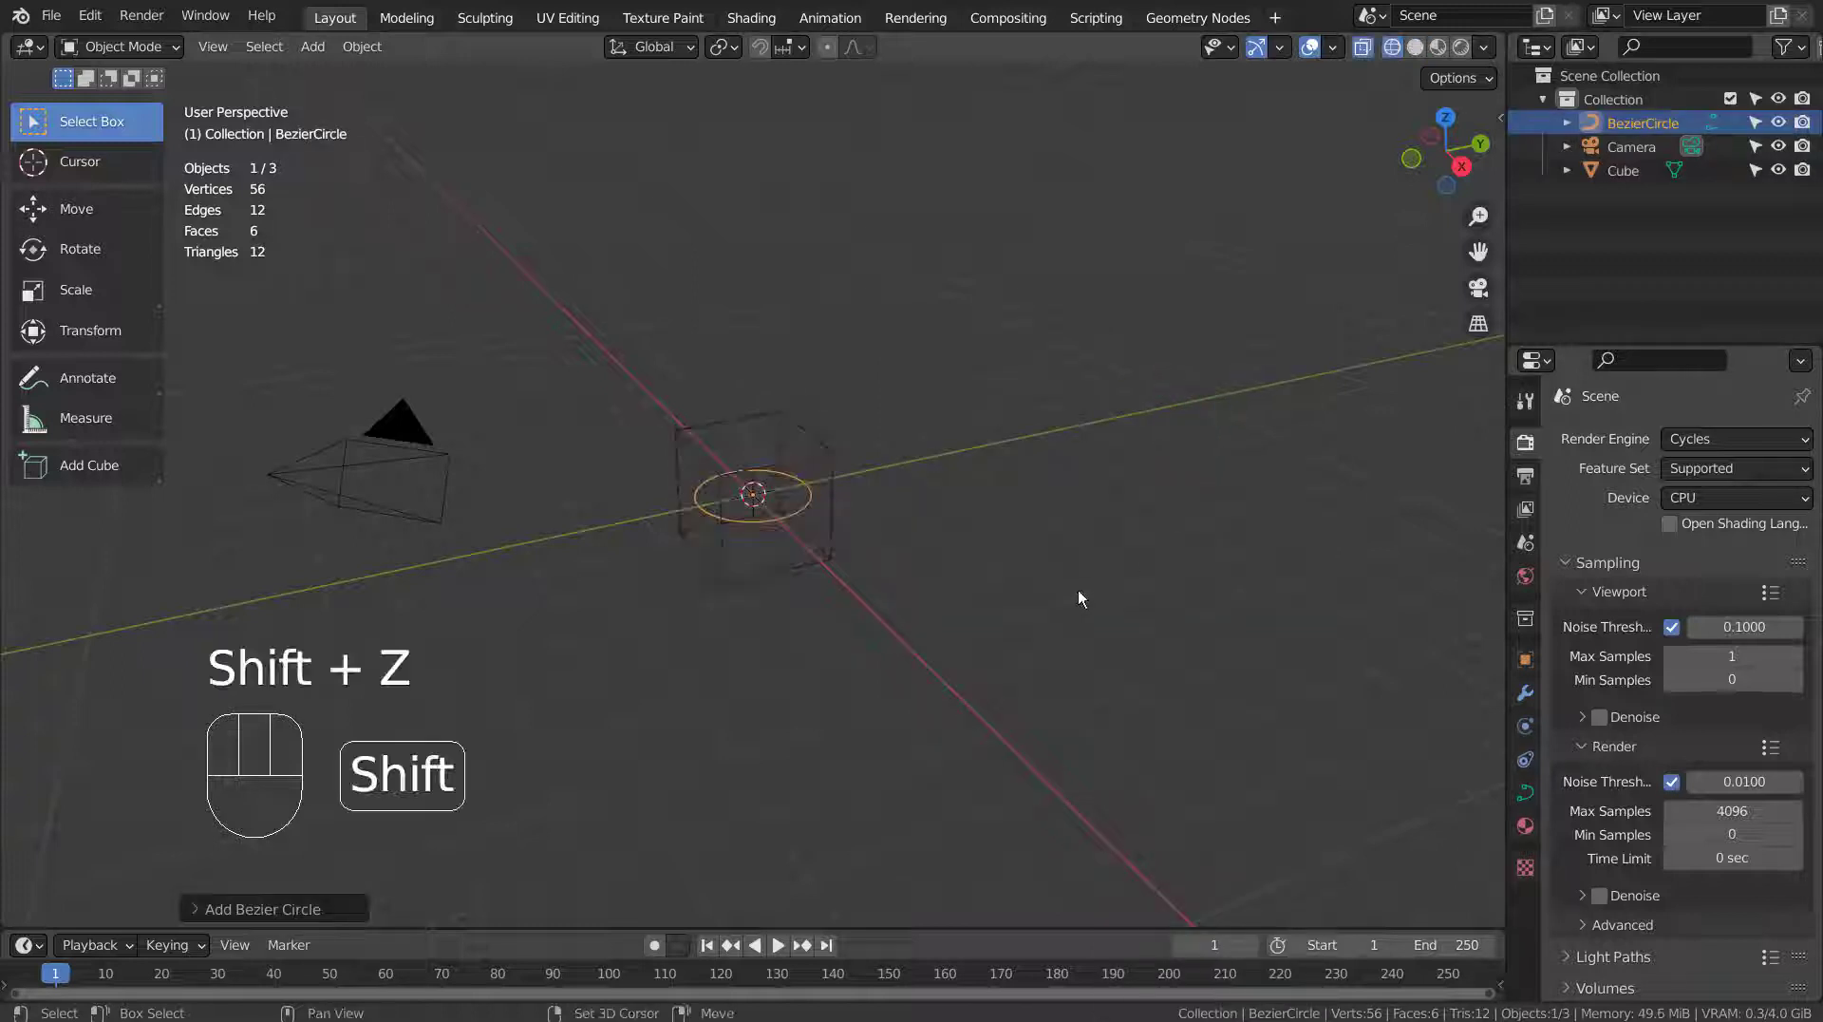
{"action": "scroll", "coordinate": [795, 543], "scroll_direction": "up", "scroll_amount": 2}
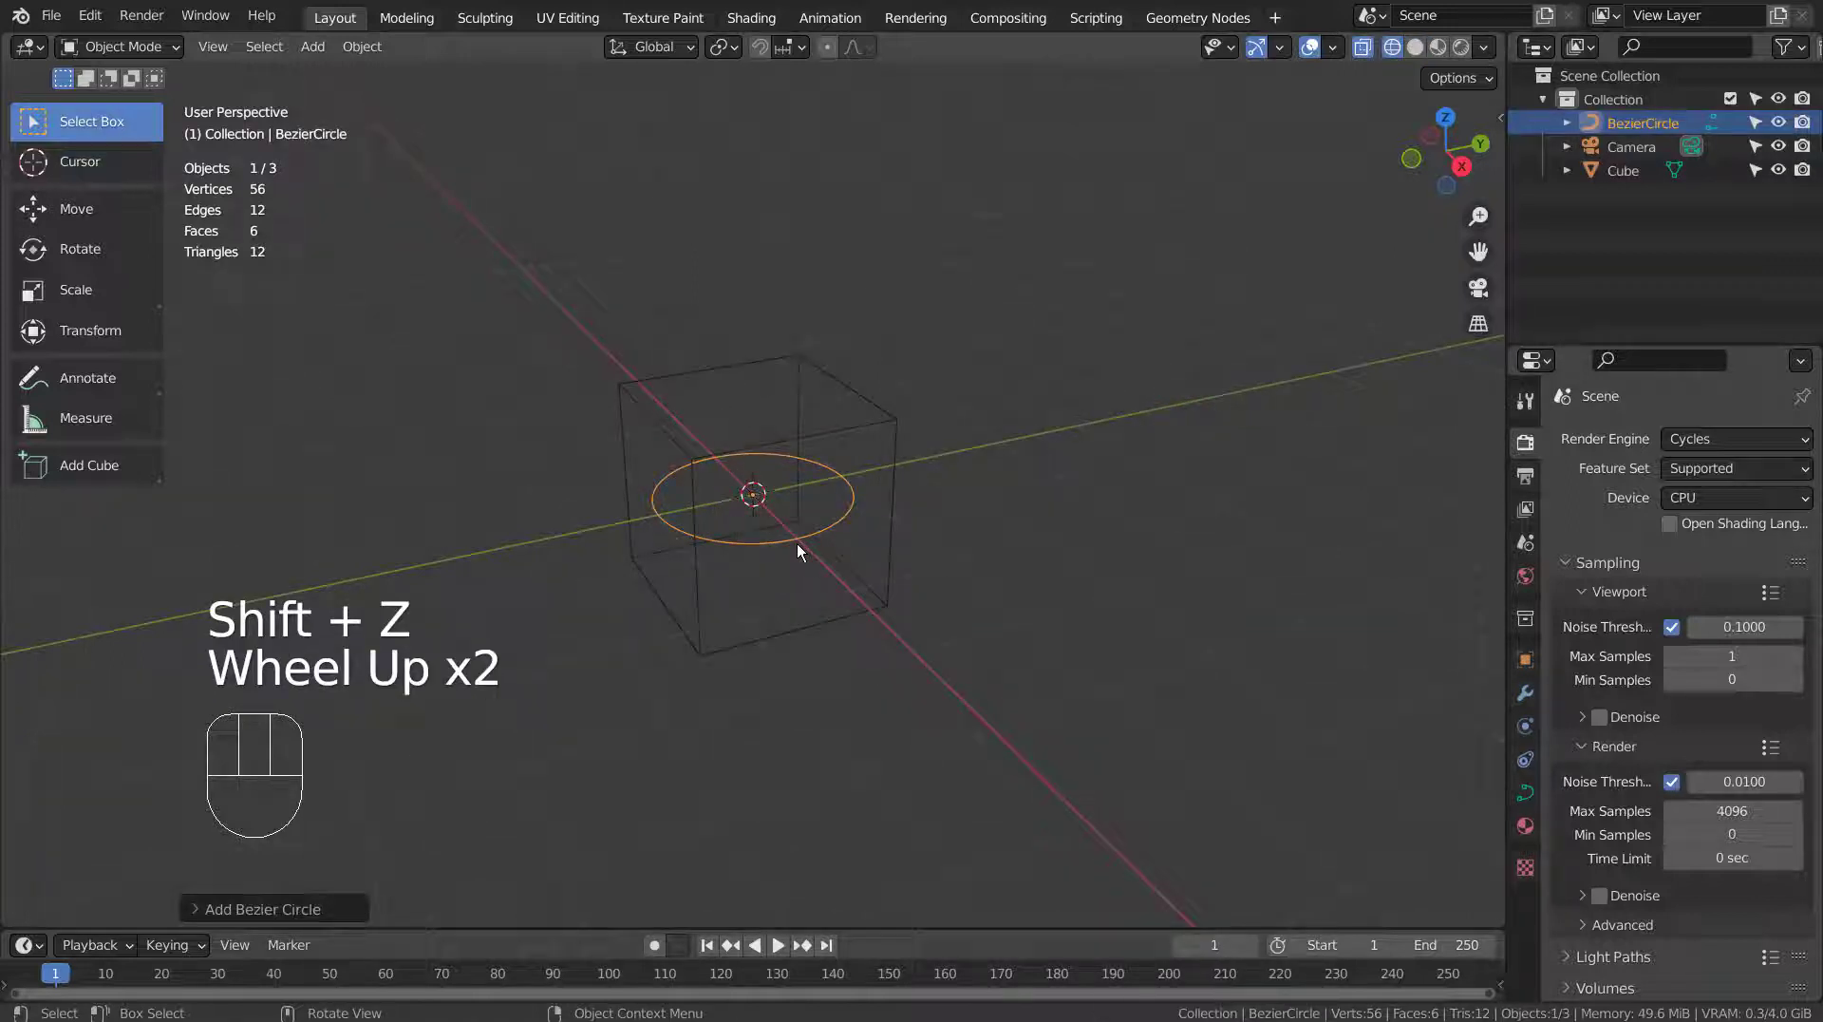
{"action": "left_click", "coordinate": [300, 914]}
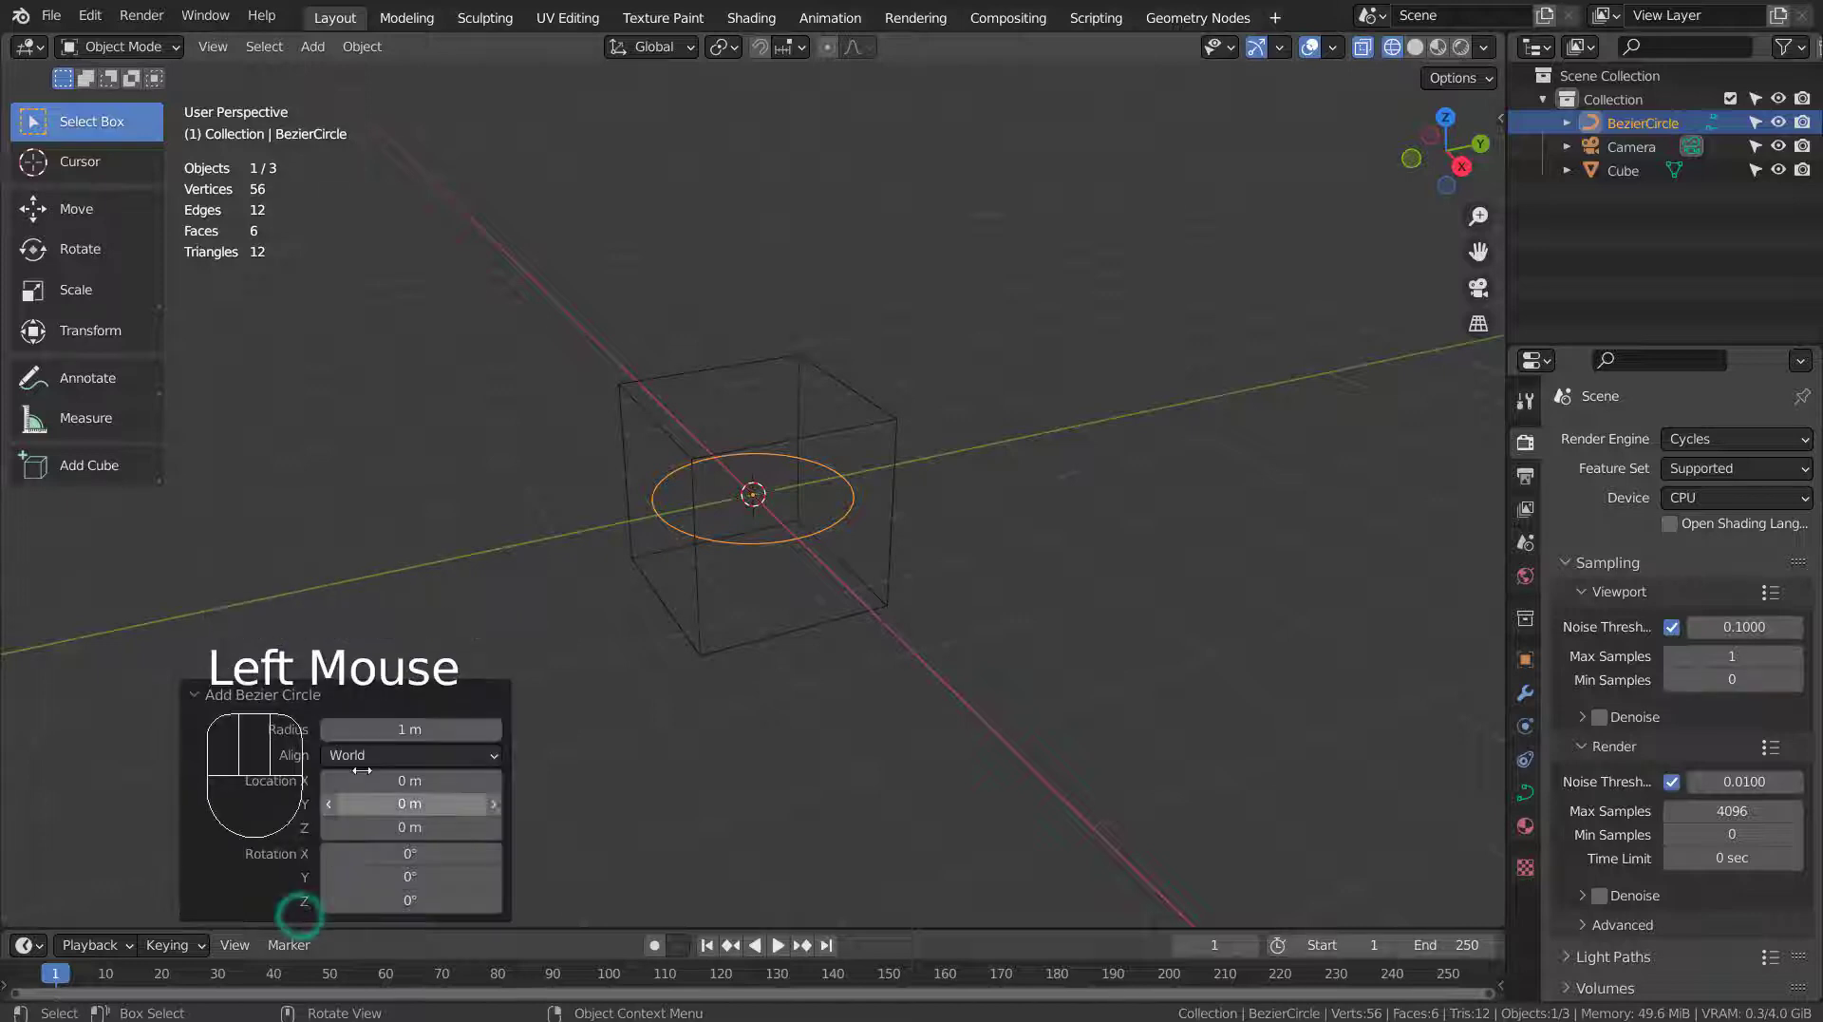
Scale the Bezier circle up to about 6.262 and give it subdivision level 3.
{"action": "left_click", "coordinate": [976, 499]}
{"action": "left_click", "coordinate": [824, 526]}
{"action": "left_click", "coordinate": [1523, 788]}
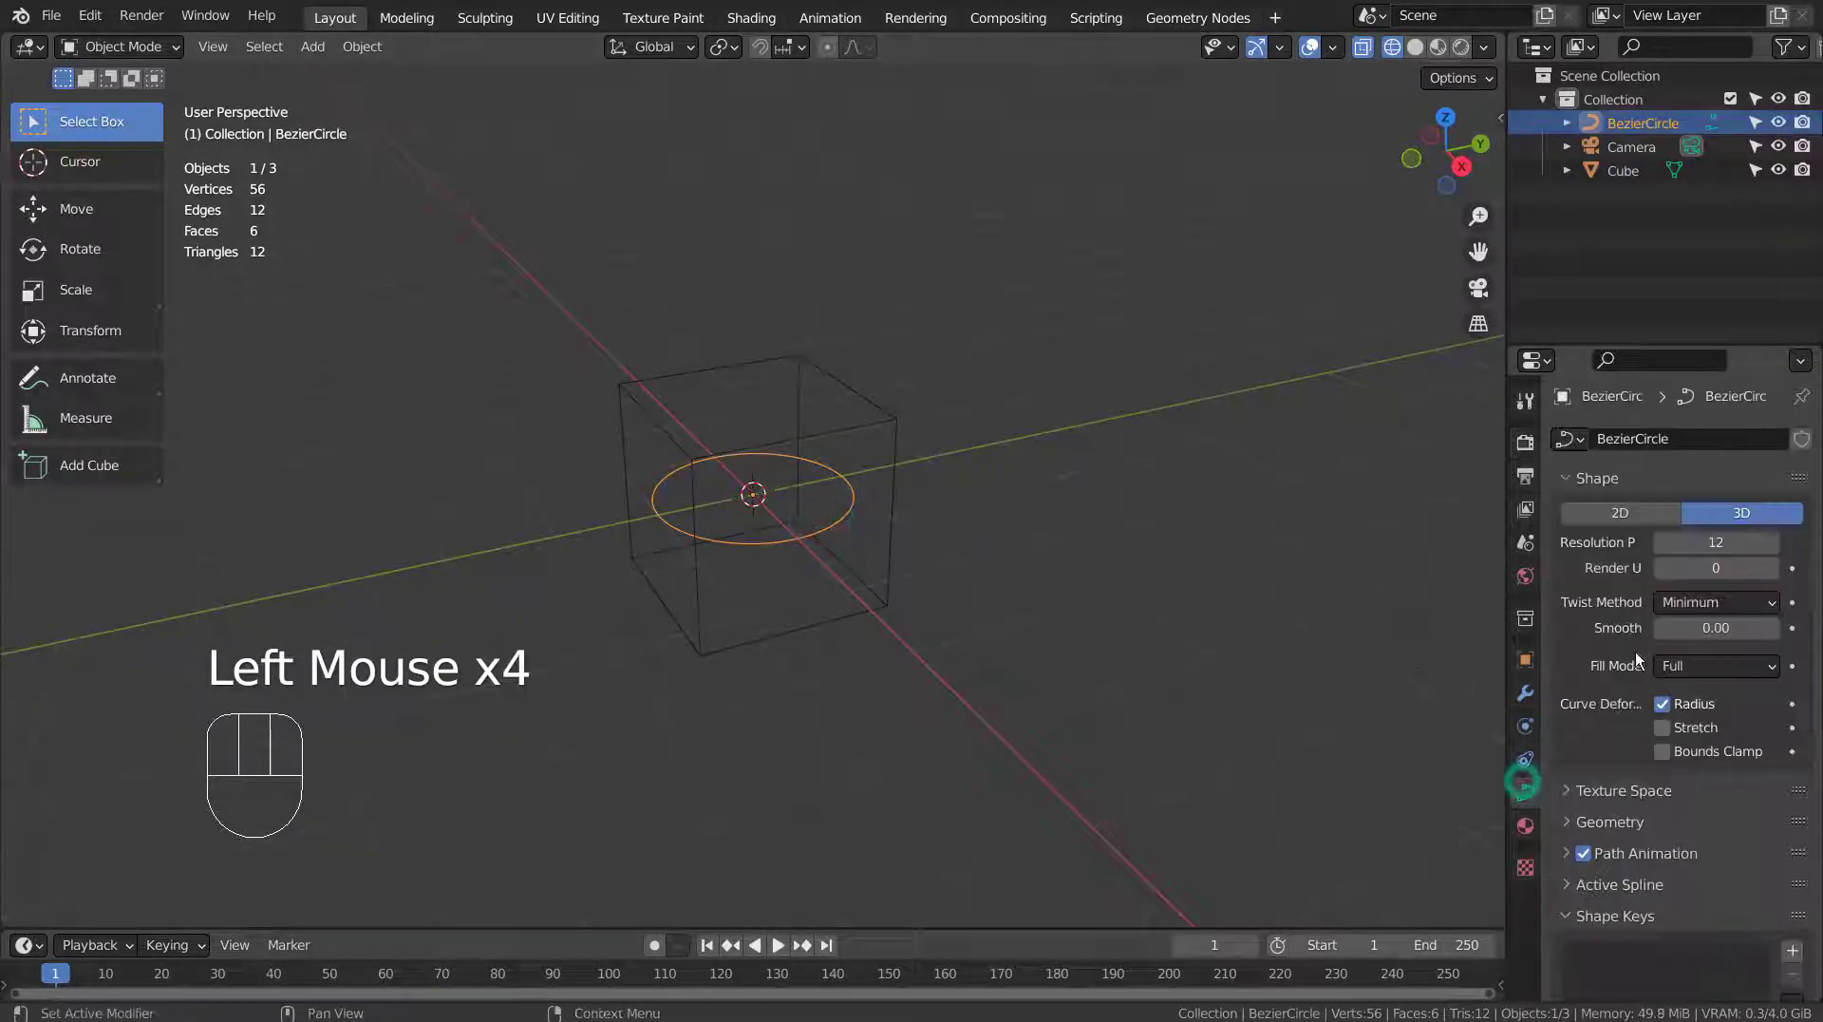
{"action": "key", "text": "s"}
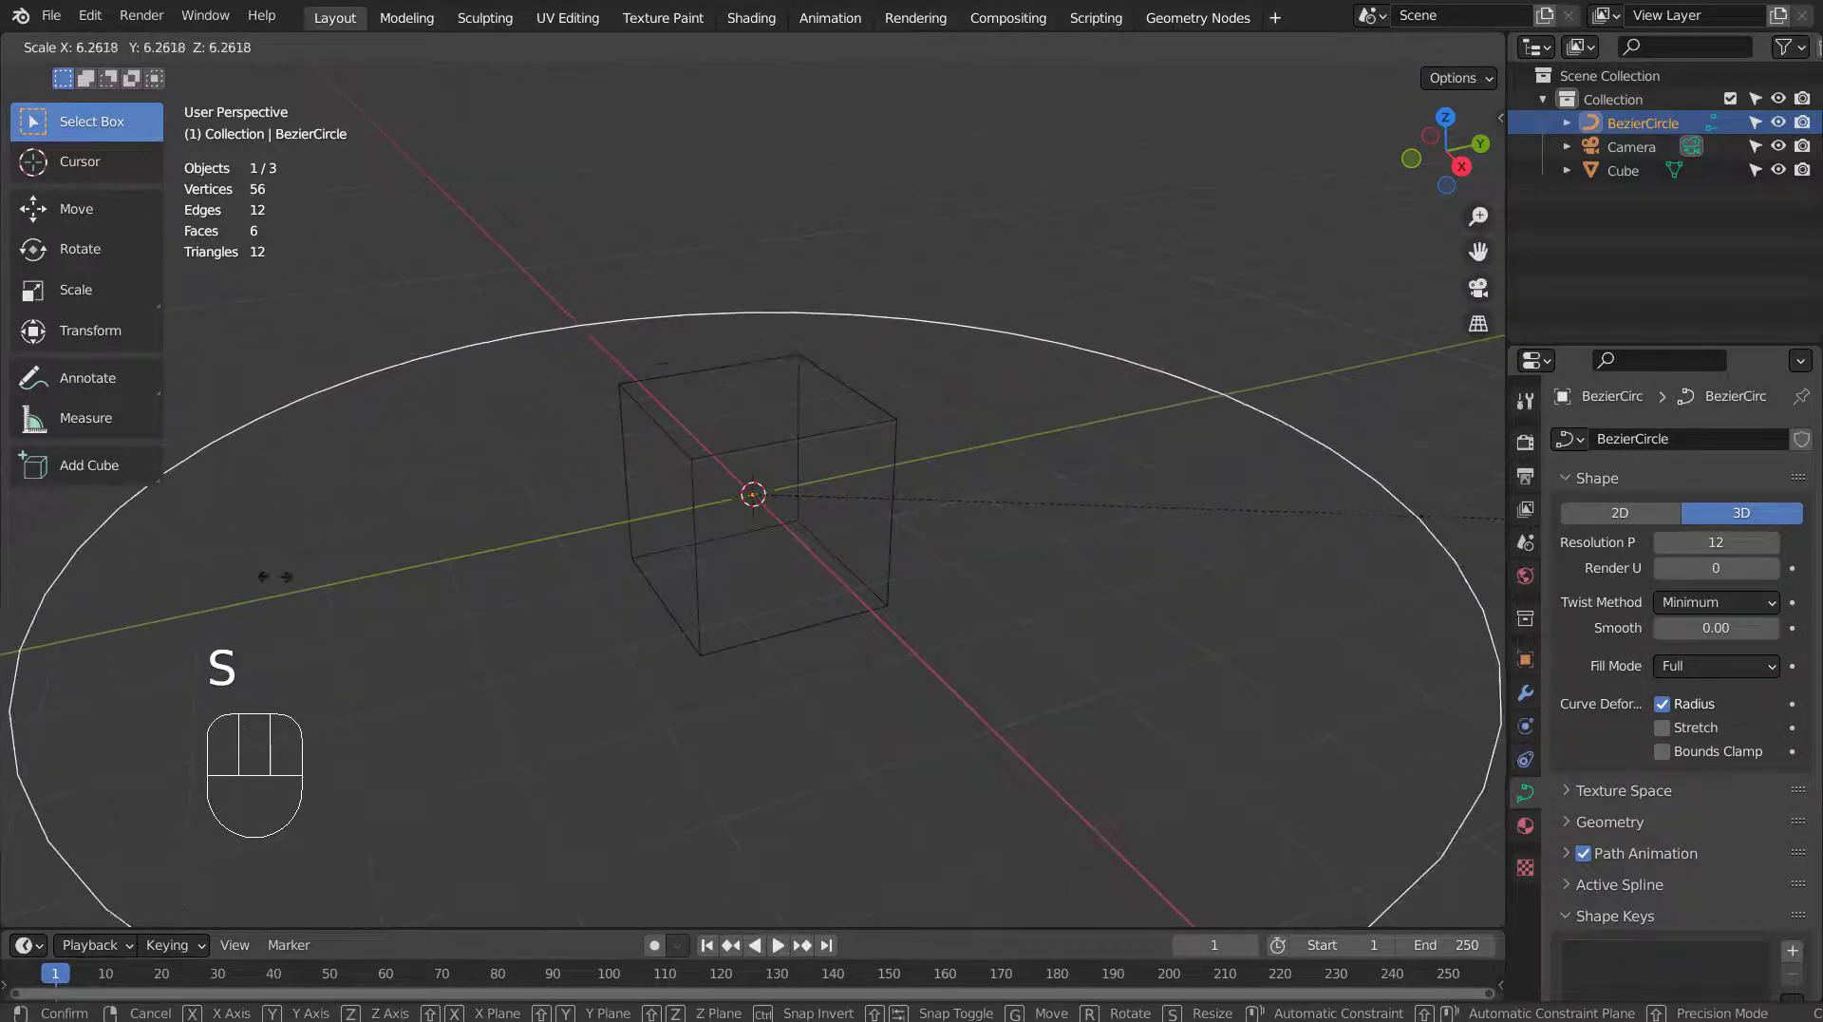
{"action": "left_click", "coordinate": [275, 574]}
{"action": "middle_click_drag", "start_coordinate": [459, 720], "coordinate": [795, 697]}
{"action": "scroll", "coordinate": [807, 695], "scroll_direction": "down", "scroll_amount": 2}
{"action": "key", "text": "ctrl+3"}
{"action": "middle_click_drag", "start_coordinate": [908, 692], "coordinate": [622, 542]}
Set the camera's location and rotation values all to 0.
{"action": "left_click", "coordinate": [406, 390]}
{"action": "key", "text": "n"}
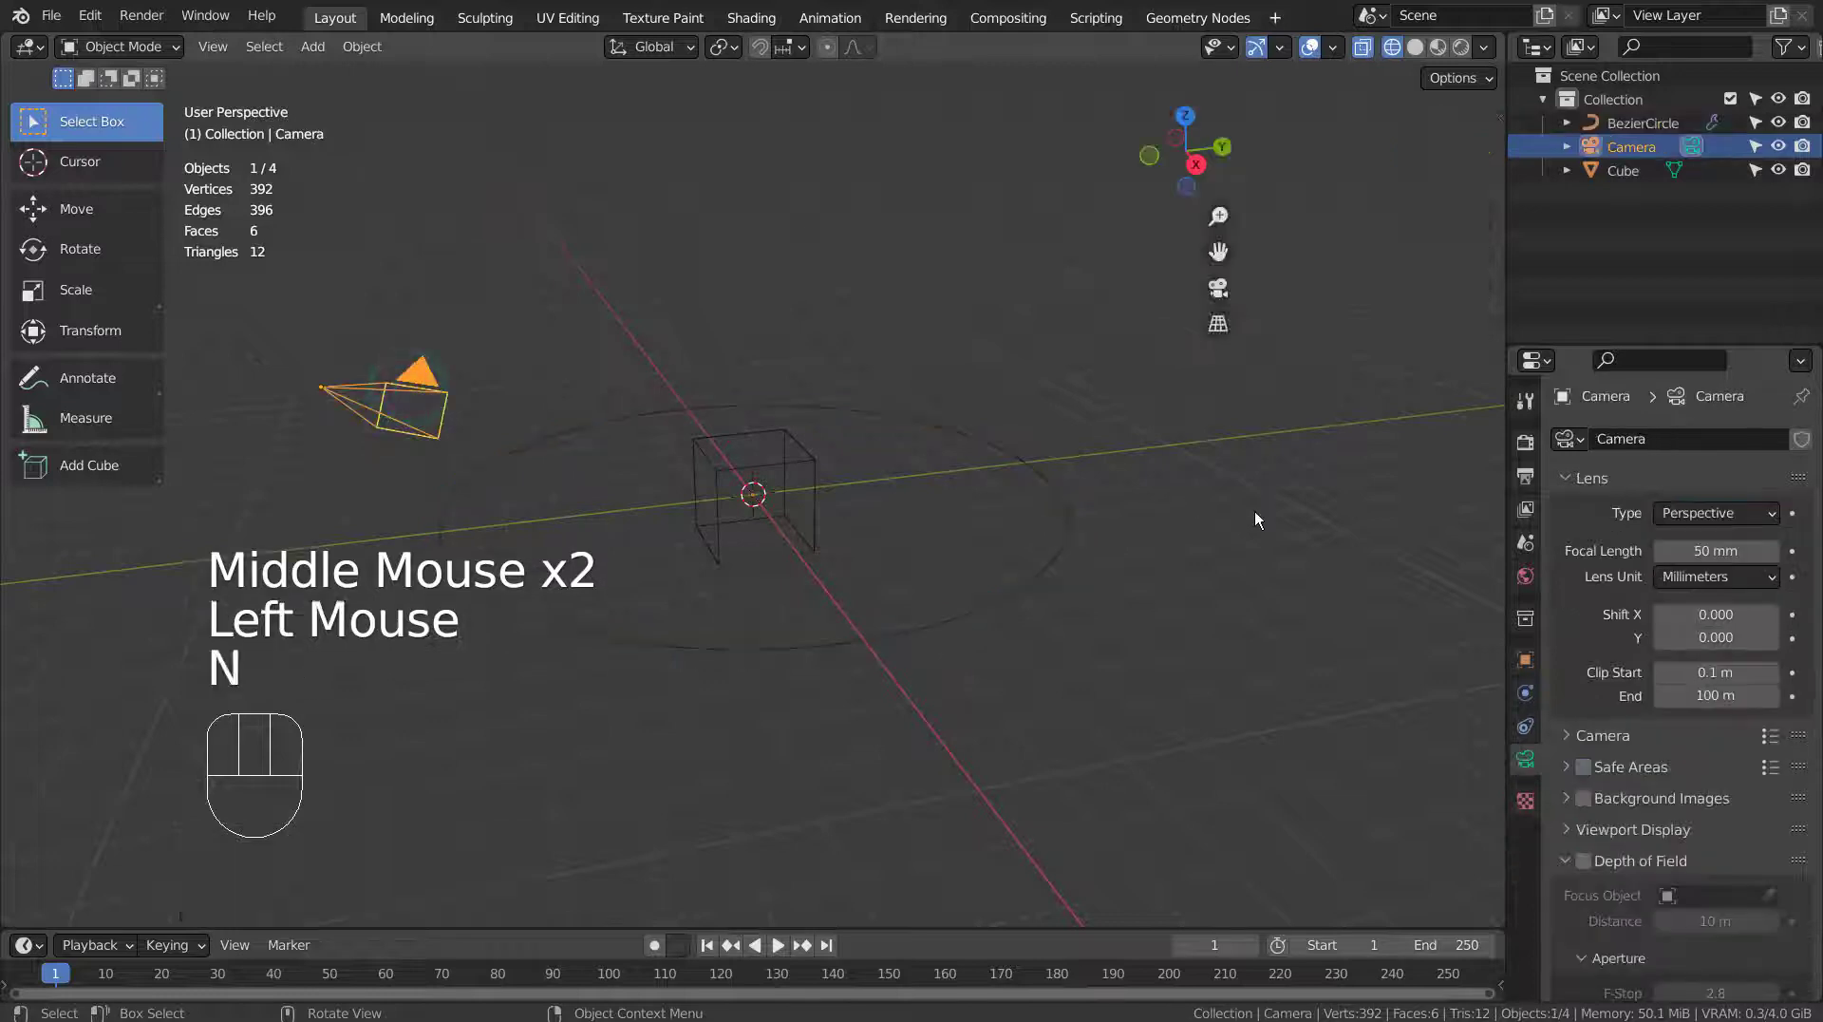
{"action": "left_click", "coordinate": [1358, 169]}
{"action": "type", "text": "0"}
{"action": "key", "text": "Tab"}
{"action": "type", "text": "0"}
{"action": "key", "text": "Tab"}
{"action": "type", "text": "0"}
{"action": "key", "text": "Tab"}
{"action": "type", "text": "0"}
{"action": "key", "text": "Tab"}
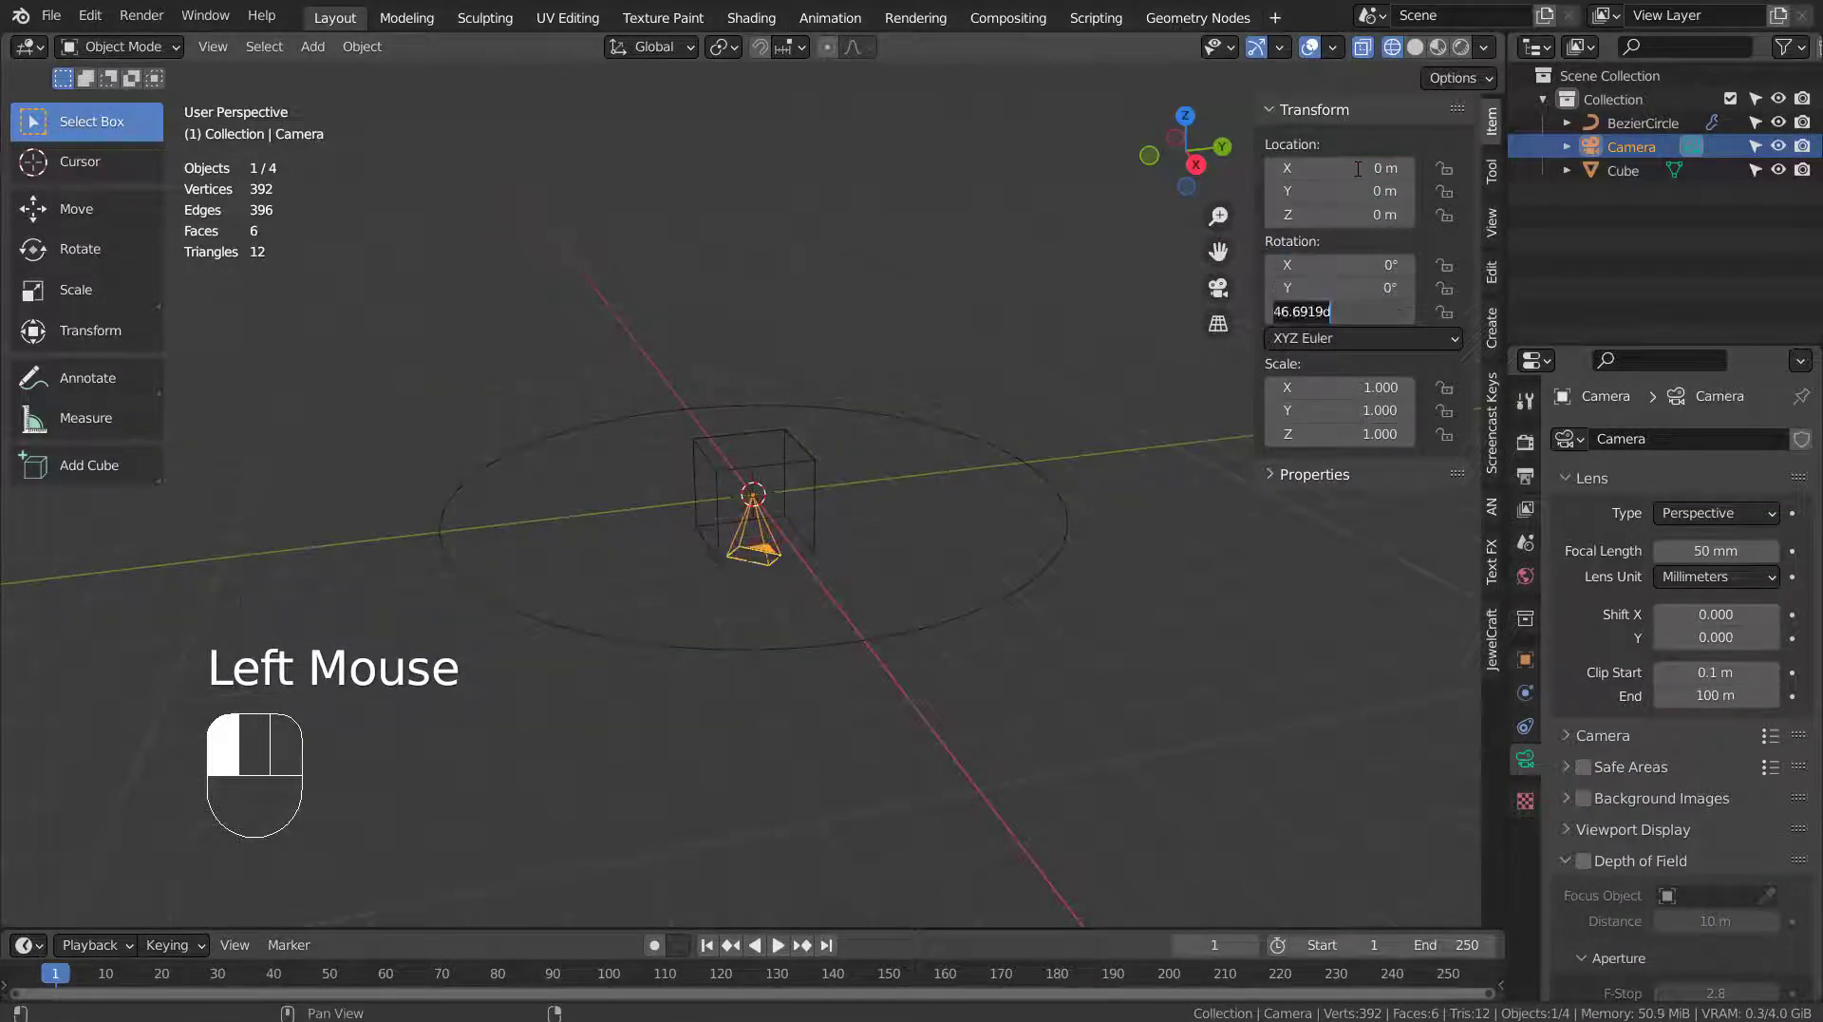
{"action": "type", "text": "0"}
{"action": "key", "text": "Return"}
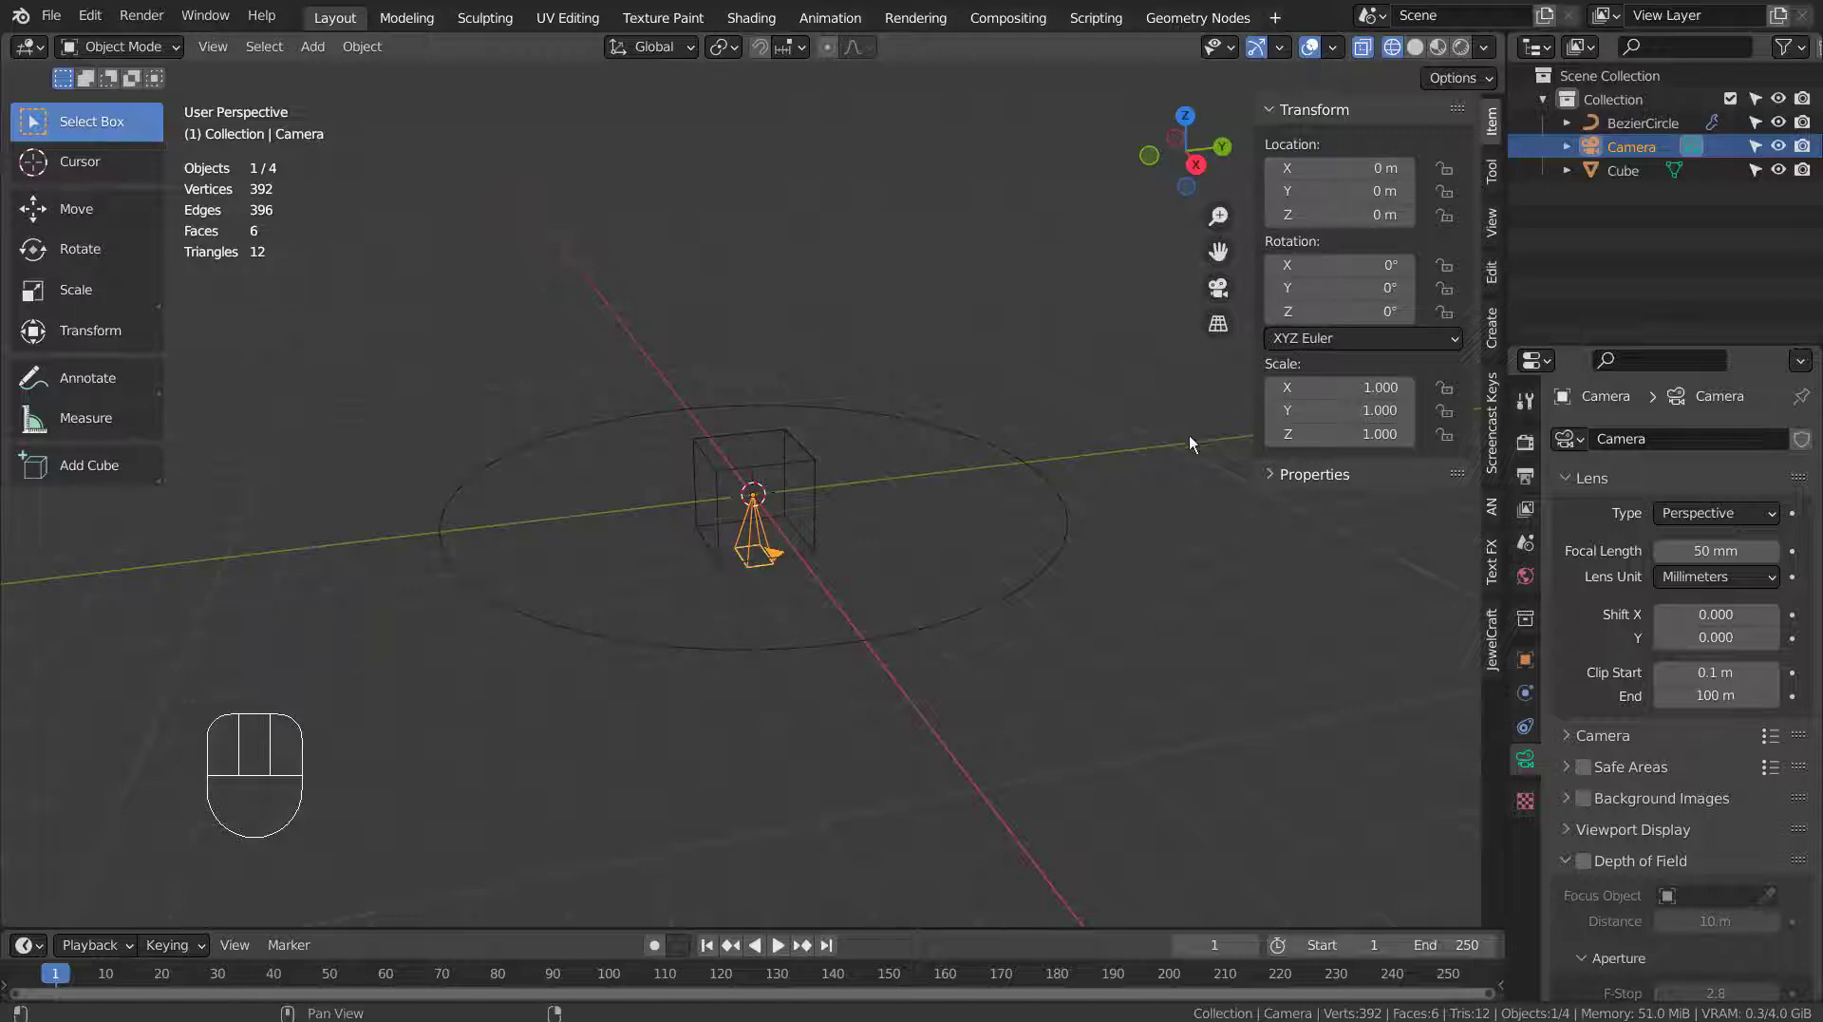
Give the camera a Follow Path constraint on BezierCircle with Follow Curve and Animate Path, then play.
{"action": "left_click", "coordinate": [1526, 725]}
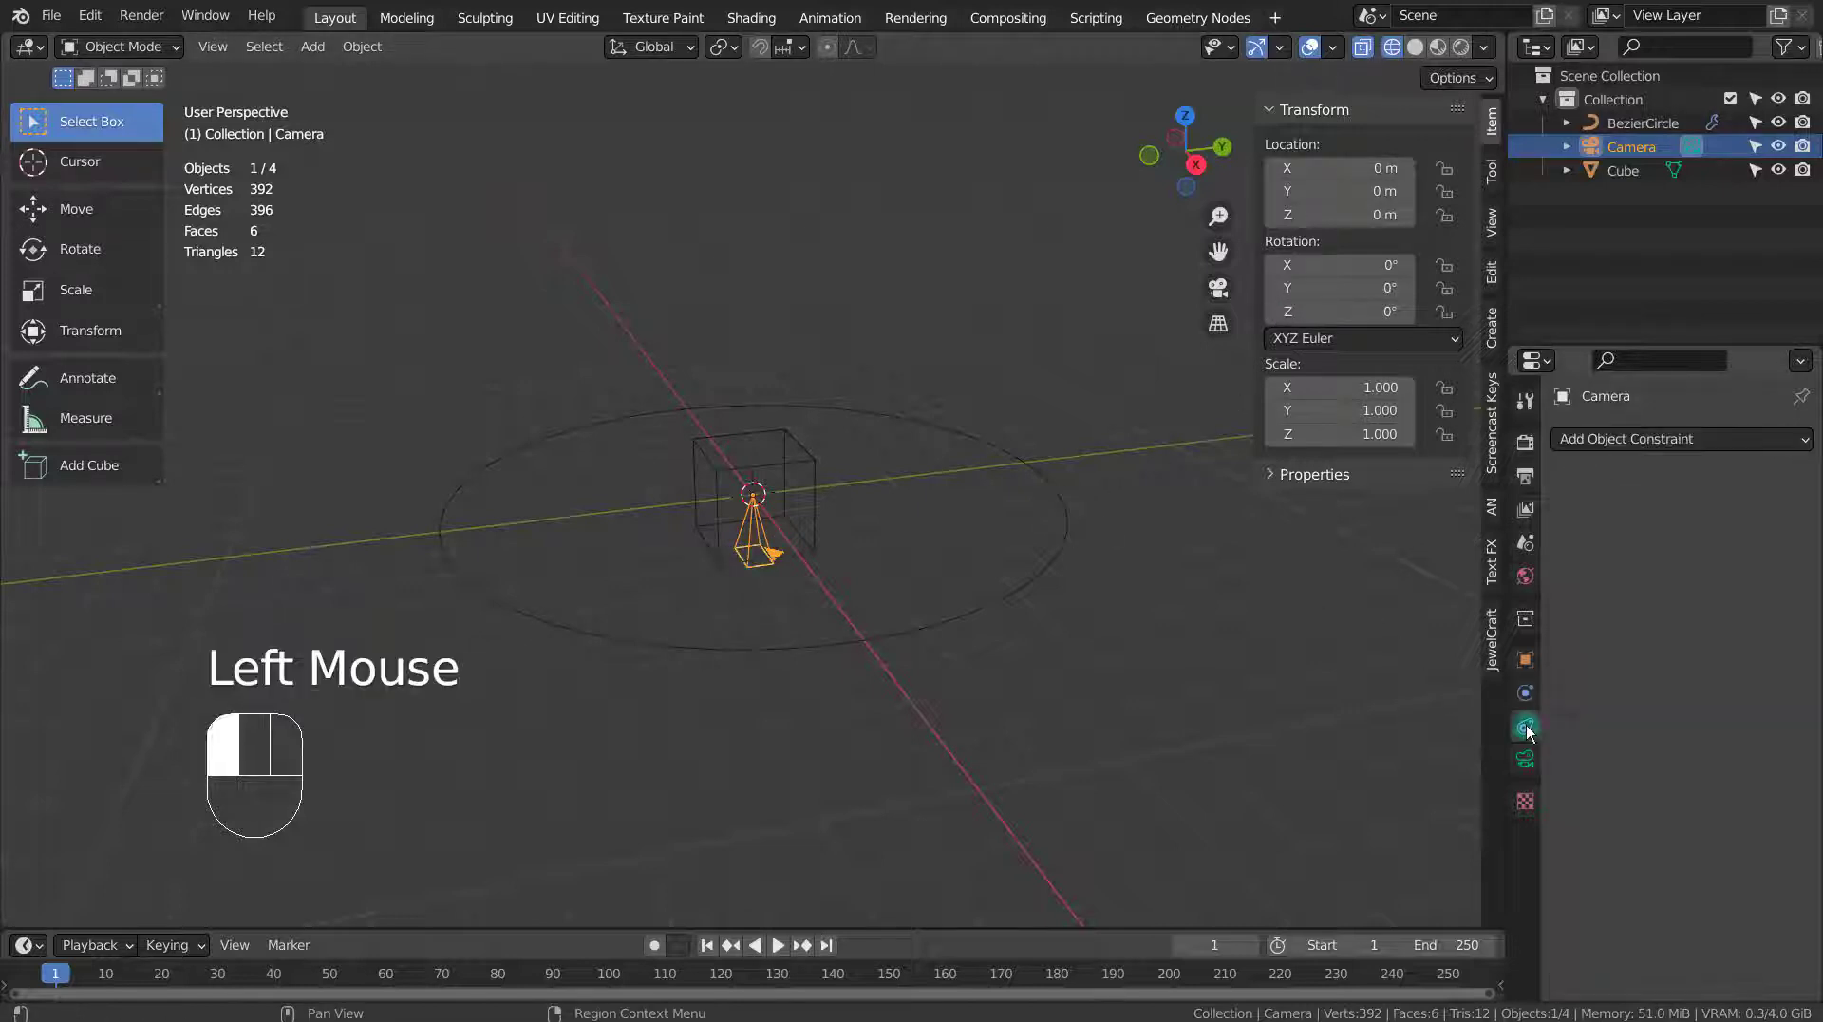
{"action": "left_click", "coordinate": [1758, 441]}
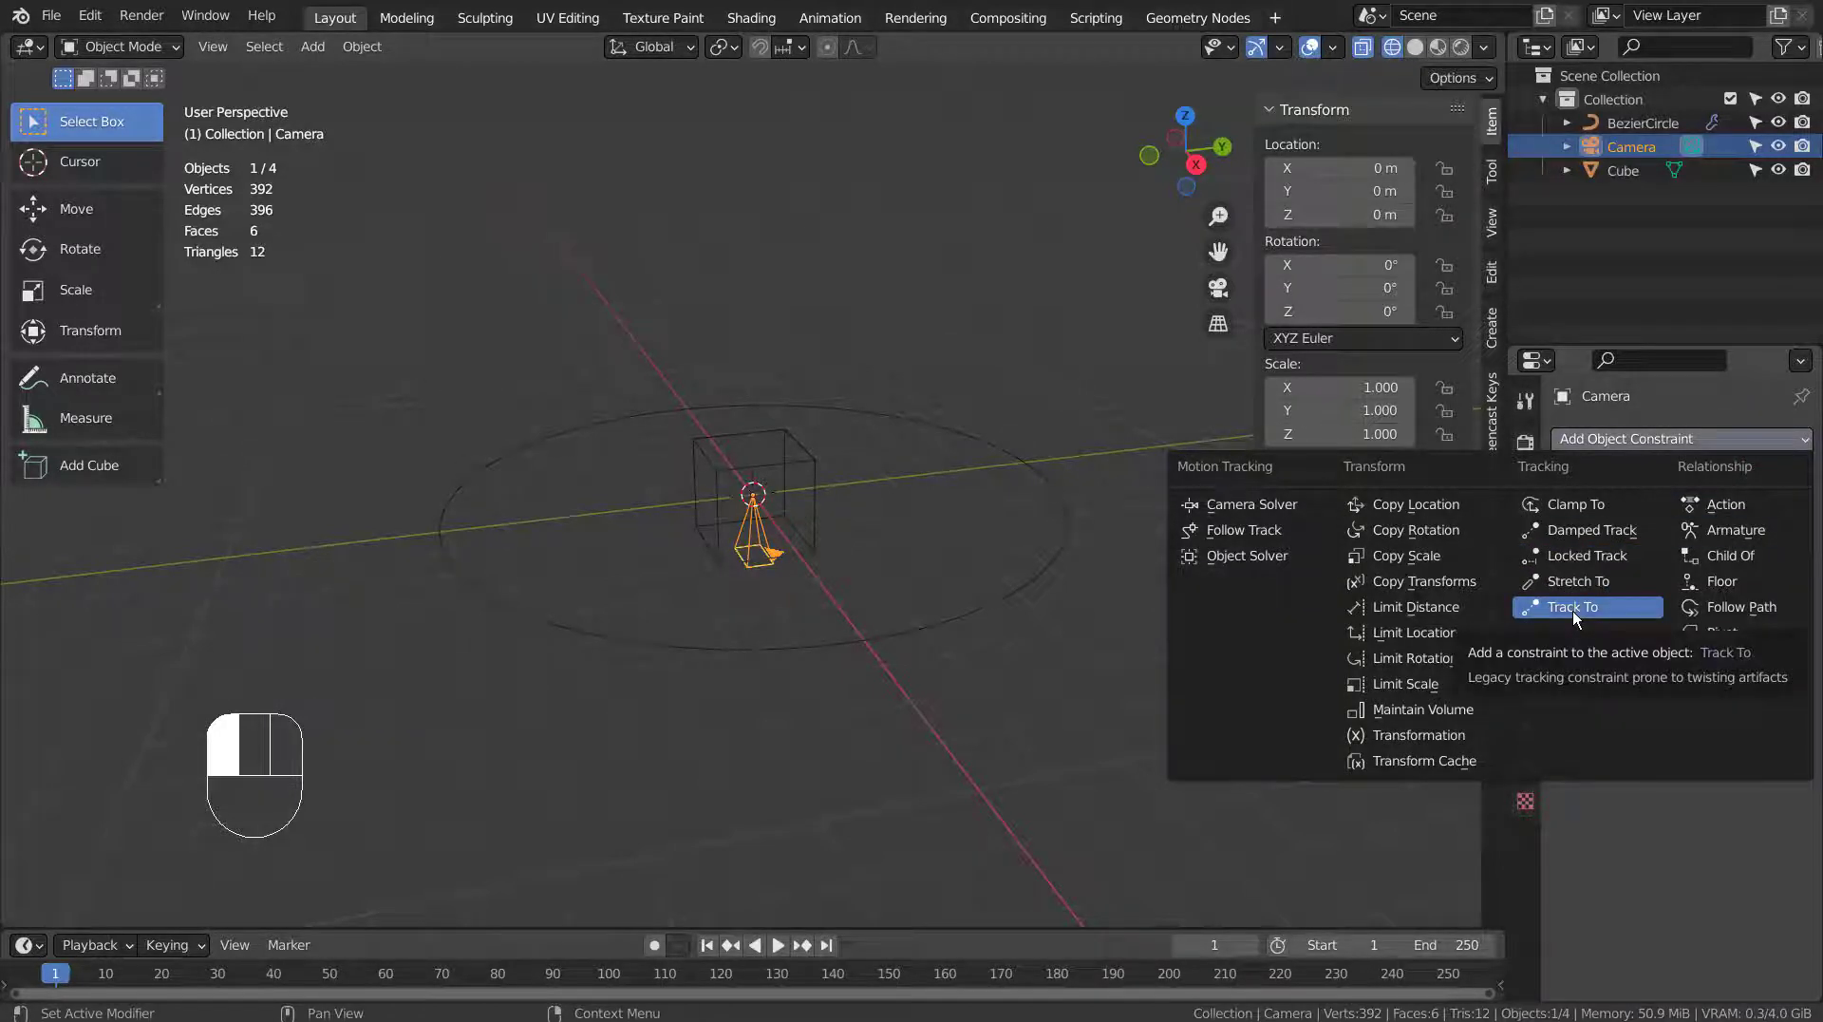
{"action": "left_click", "coordinate": [1758, 605]}
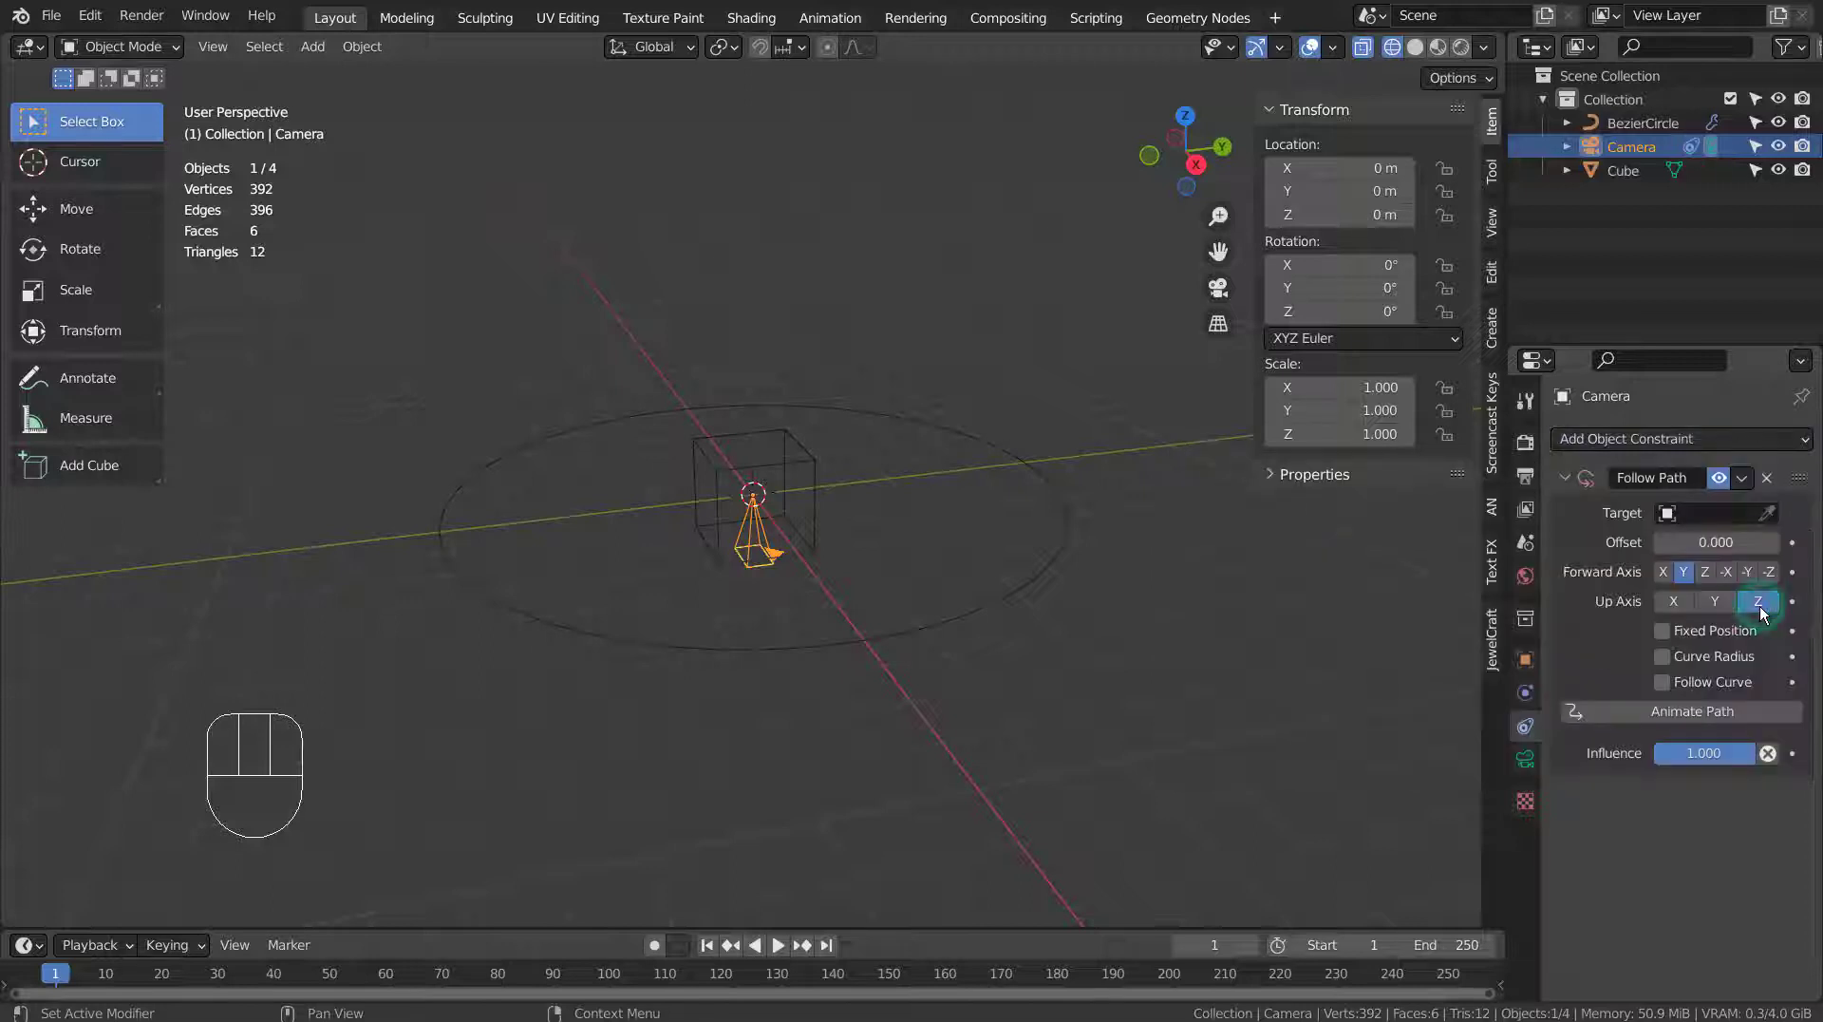
{"action": "left_click", "coordinate": [1668, 514]}
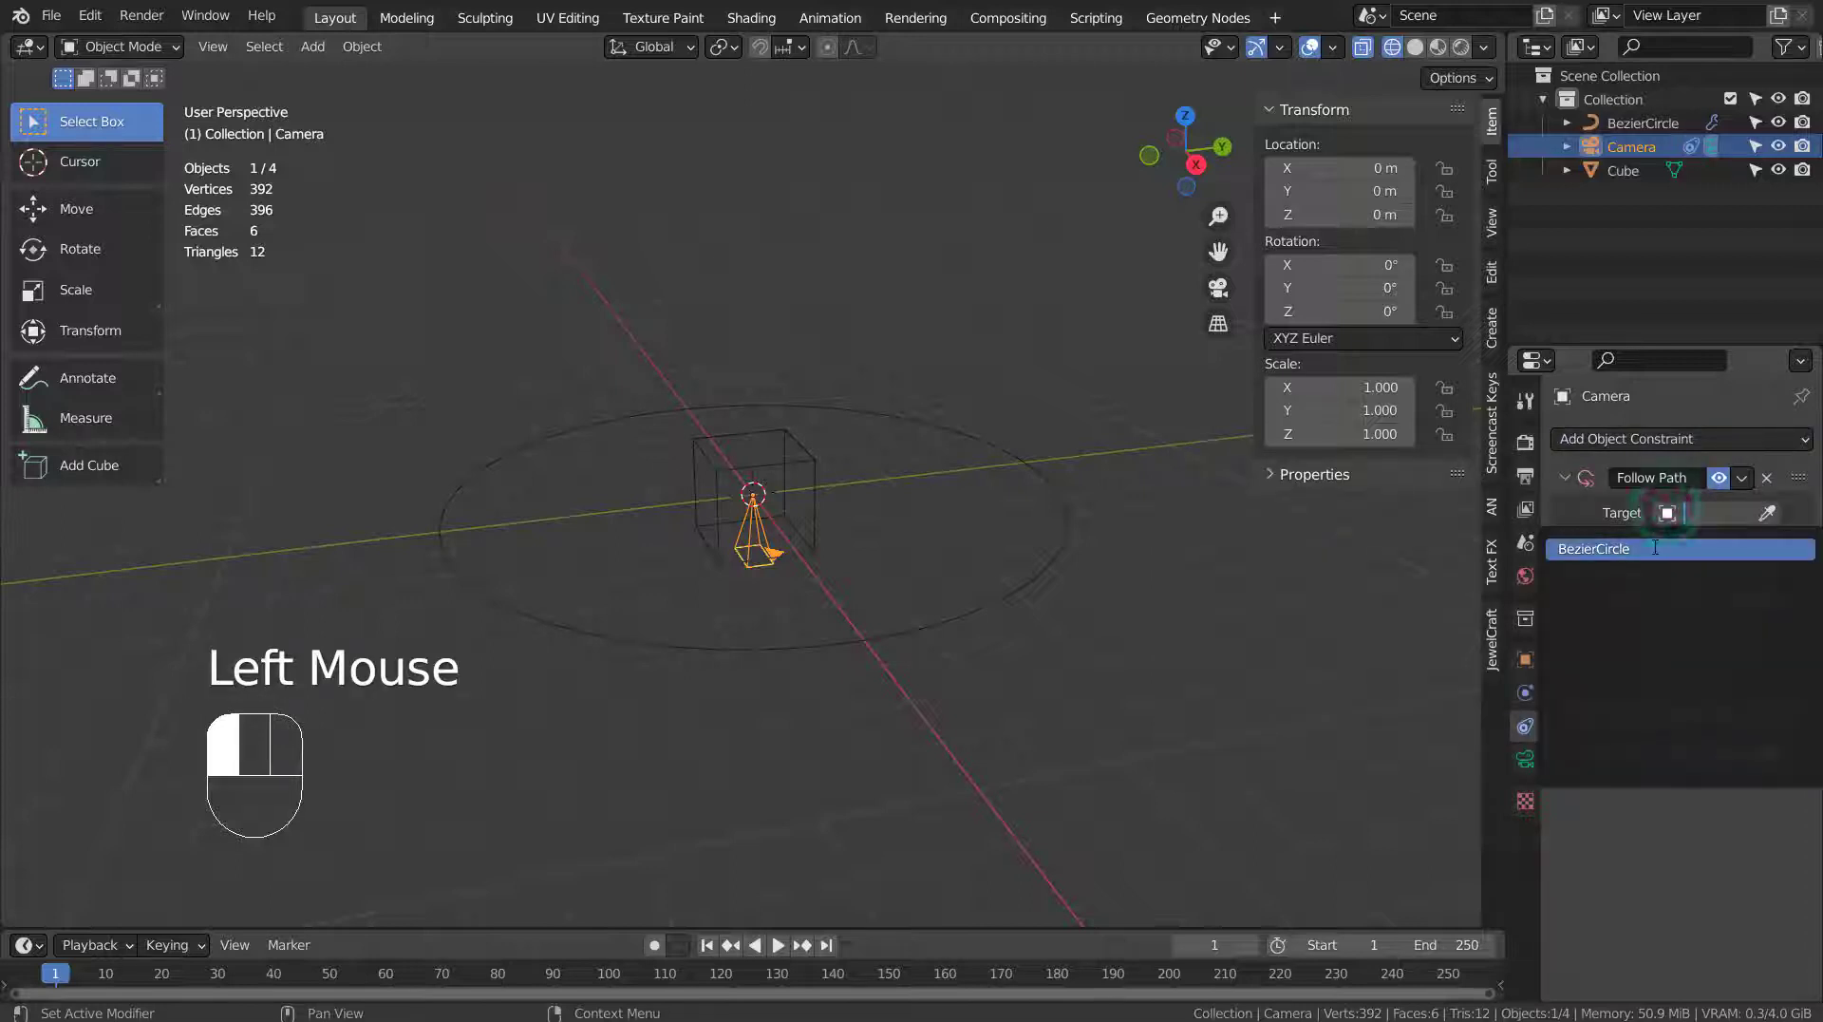
{"action": "left_click", "coordinate": [1655, 544]}
{"action": "left_click", "coordinate": [1668, 681]}
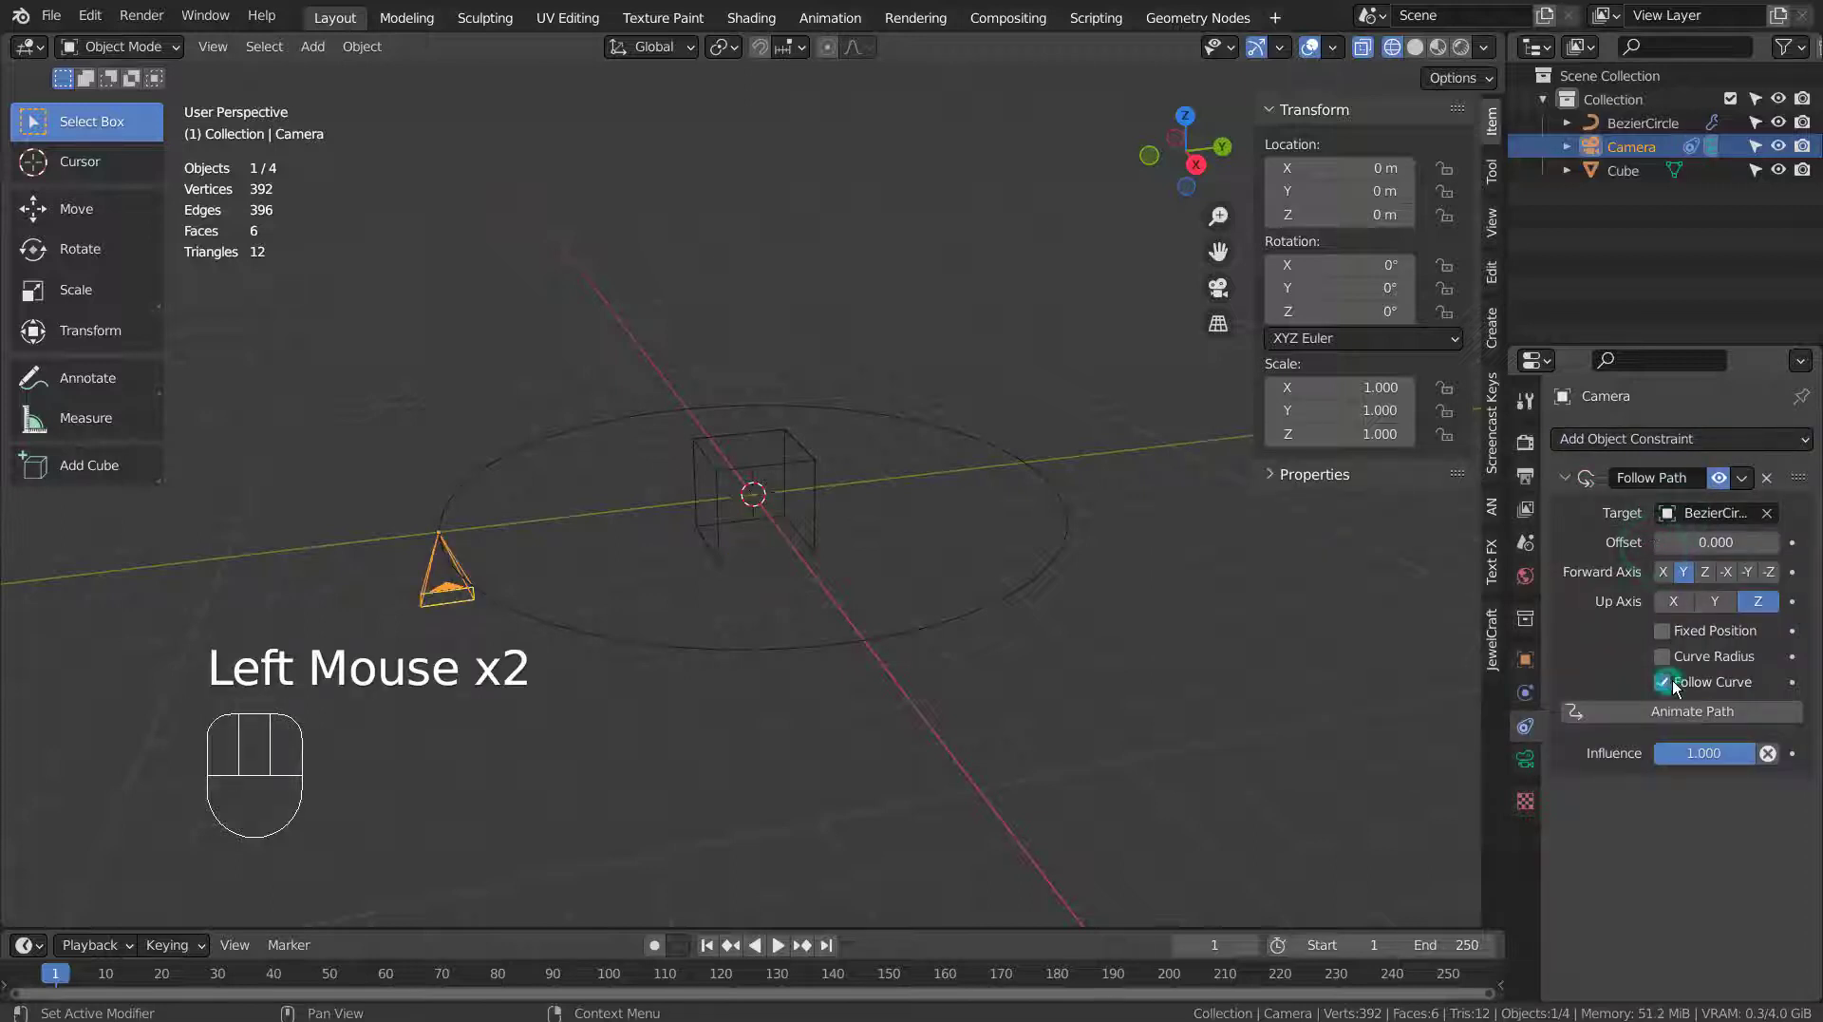
{"action": "left_click", "coordinate": [1671, 714]}
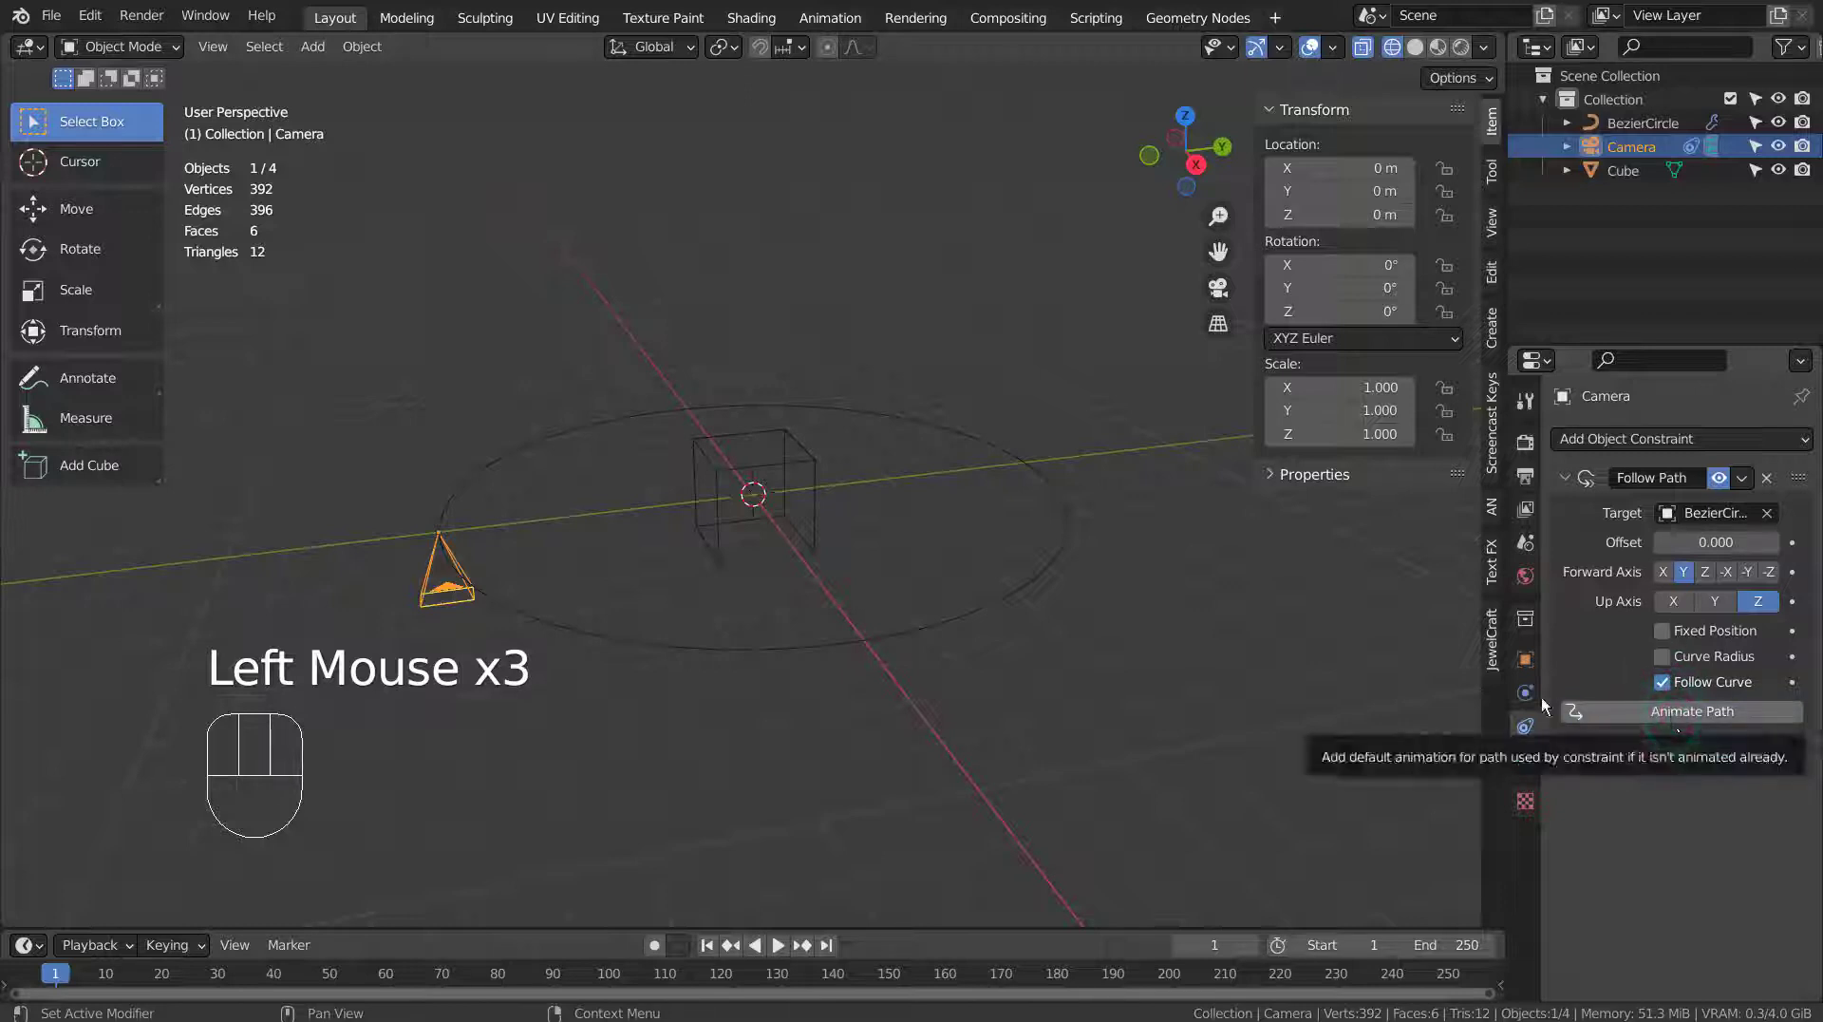
{"action": "left_click", "coordinate": [779, 945]}
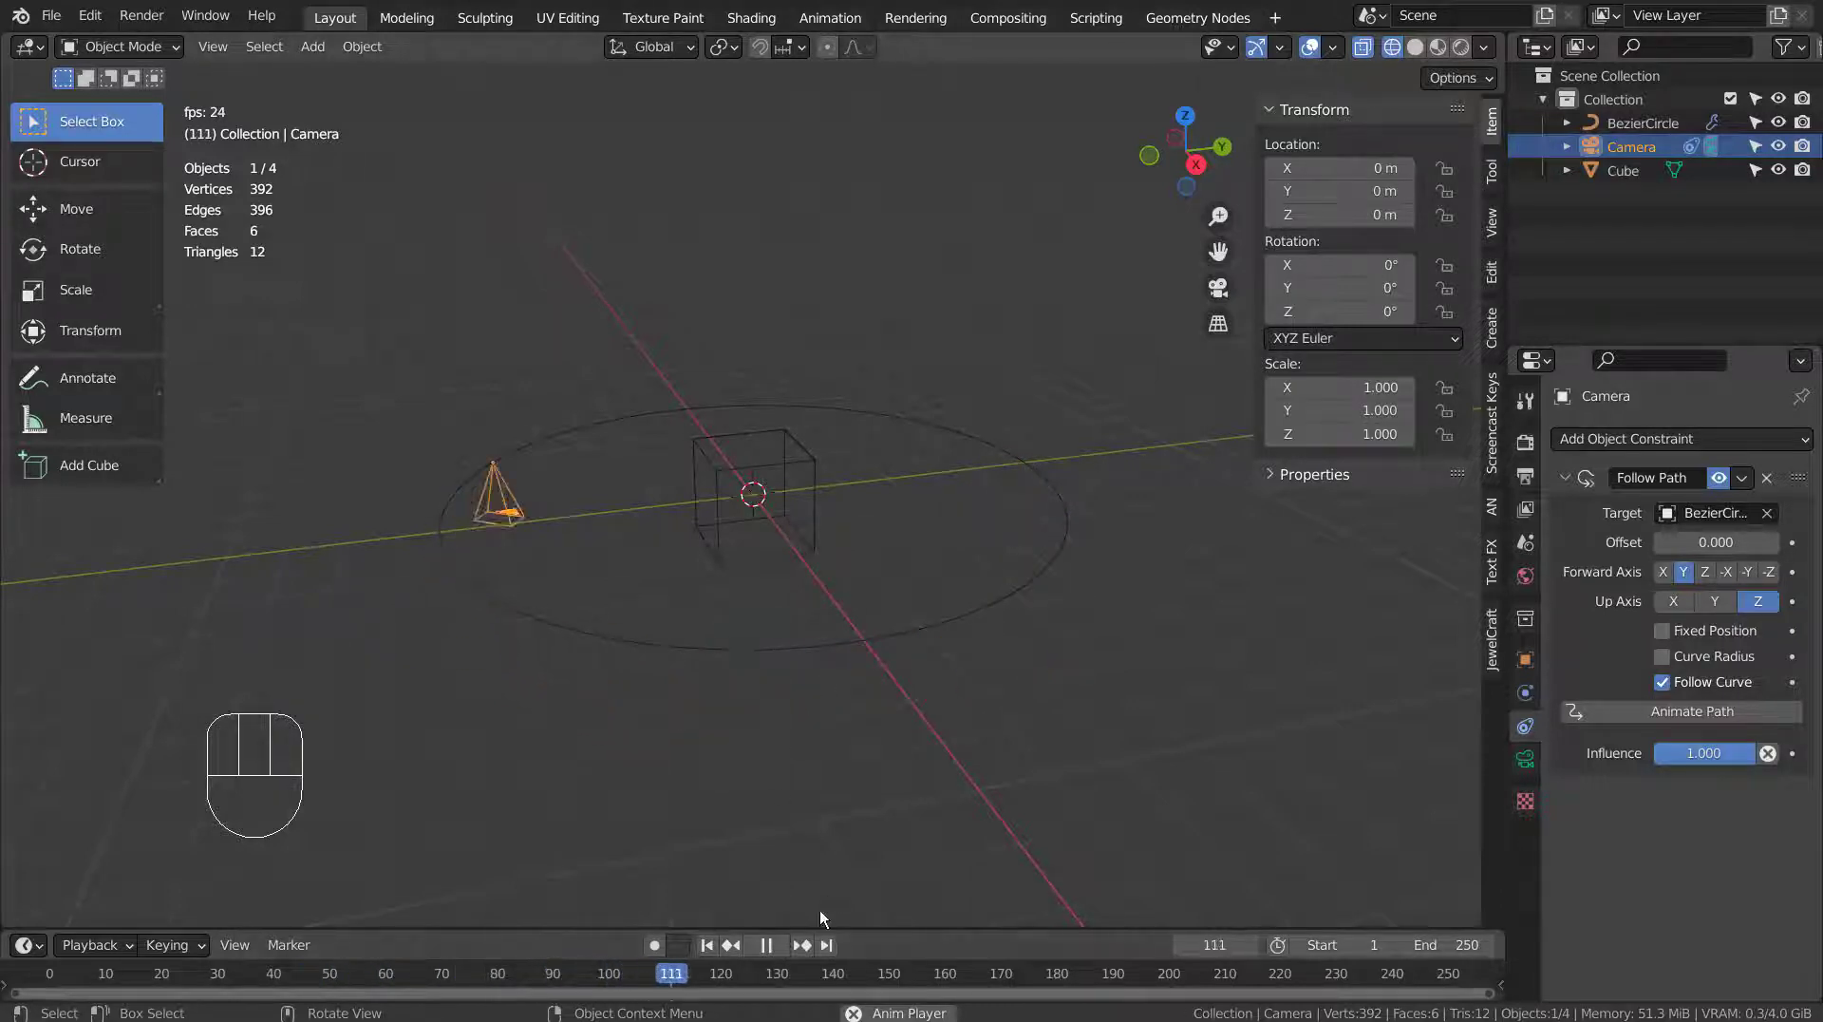
Stop at frame 1 and add a Track To constraint aiming the camera at the Cube.
{"action": "left_click", "coordinate": [773, 944]}
{"action": "left_click", "coordinate": [709, 946]}
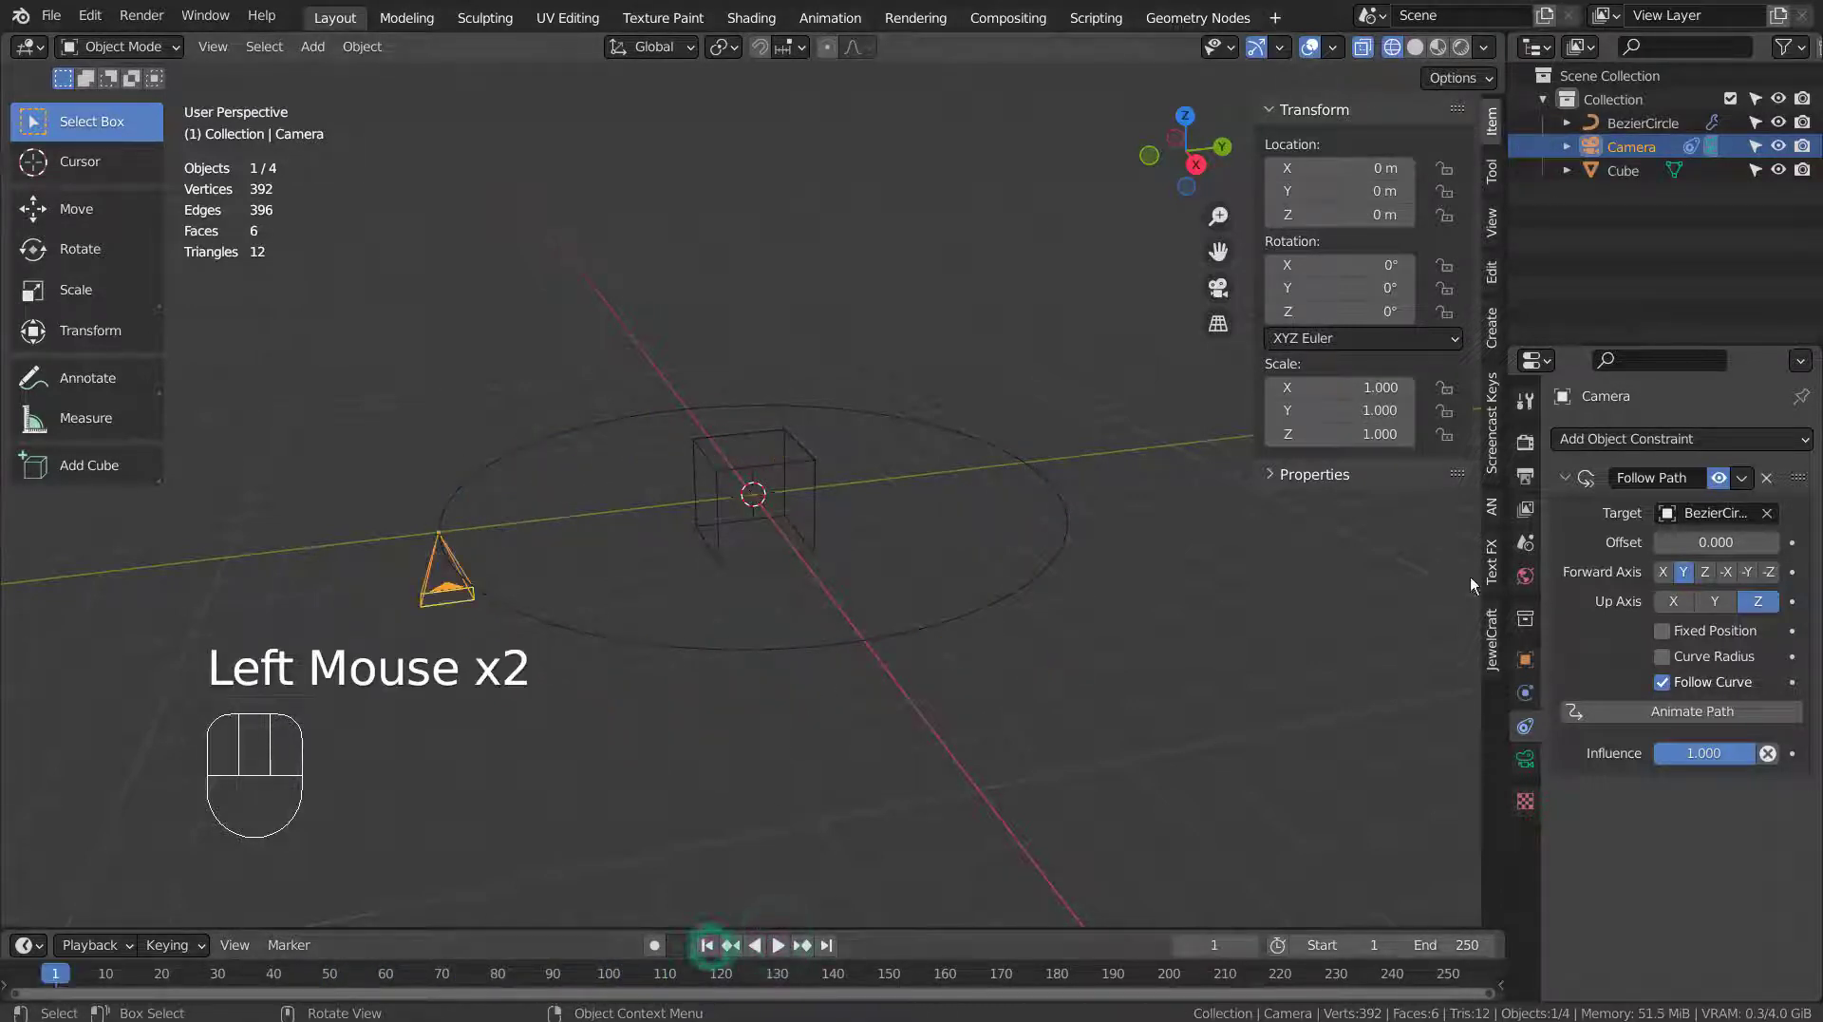
{"action": "left_click", "coordinate": [1662, 443]}
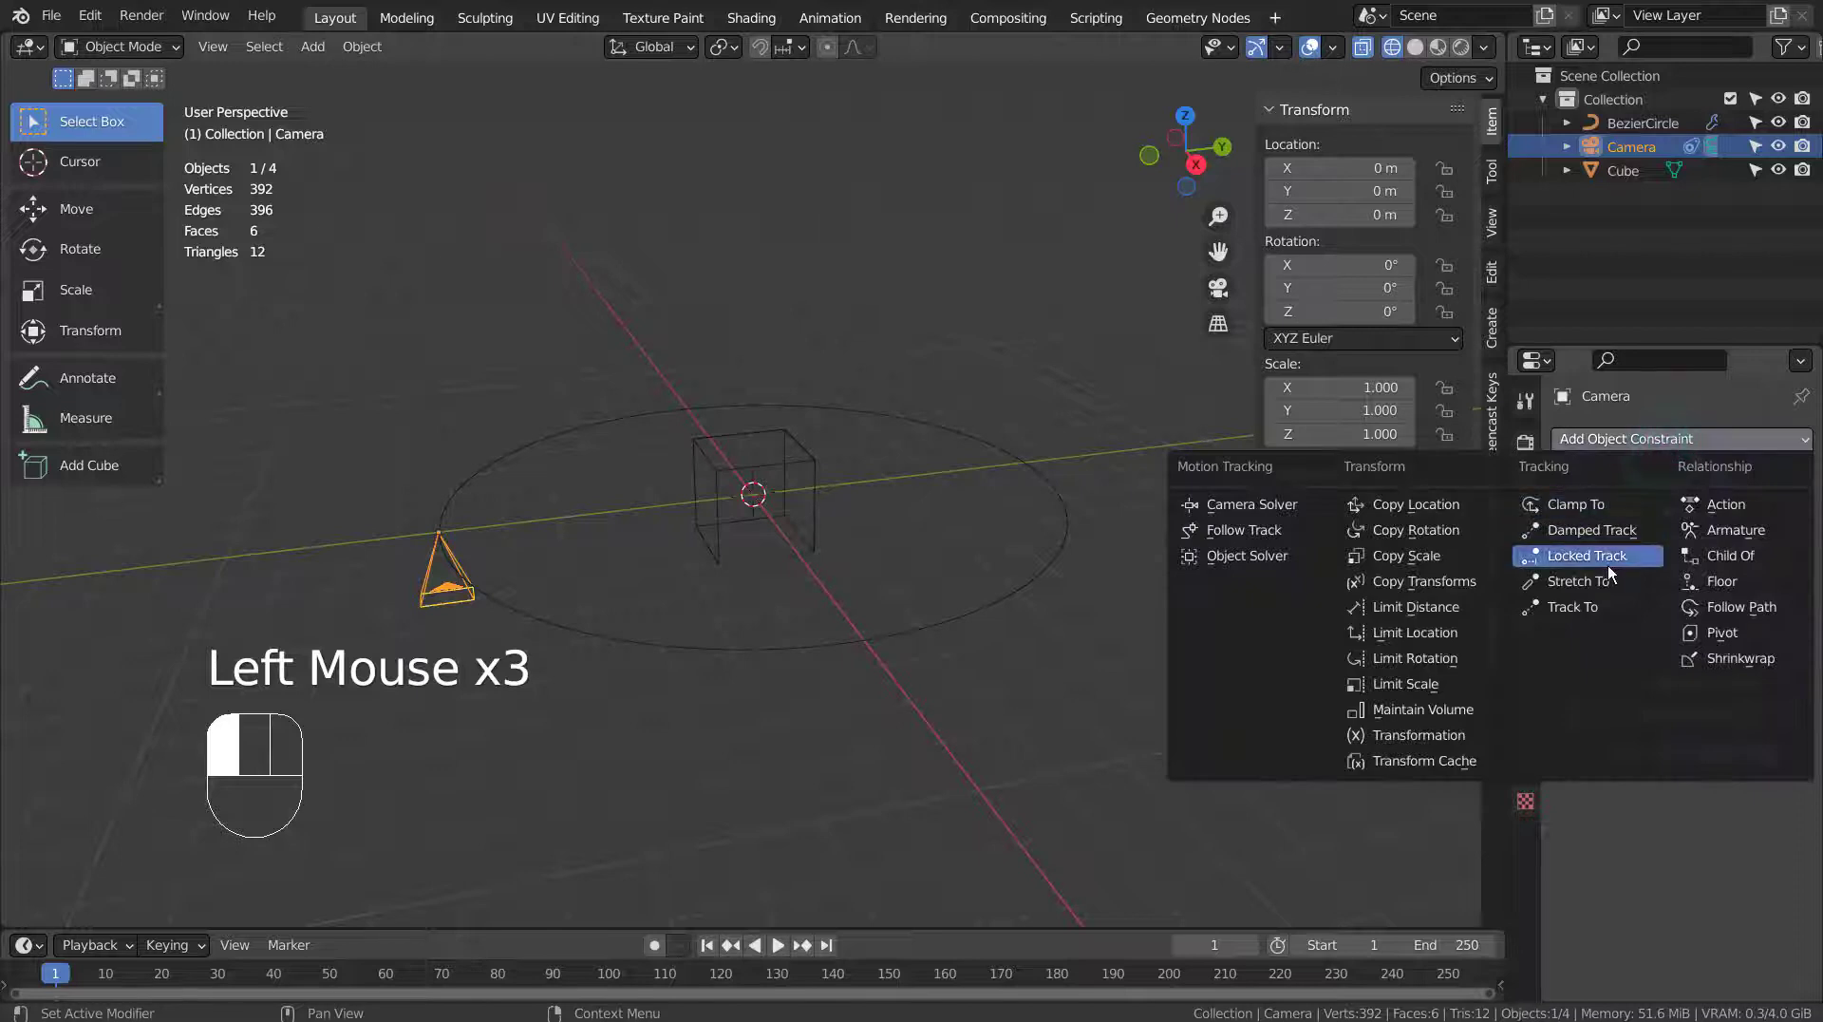
{"action": "left_click", "coordinate": [1597, 598]}
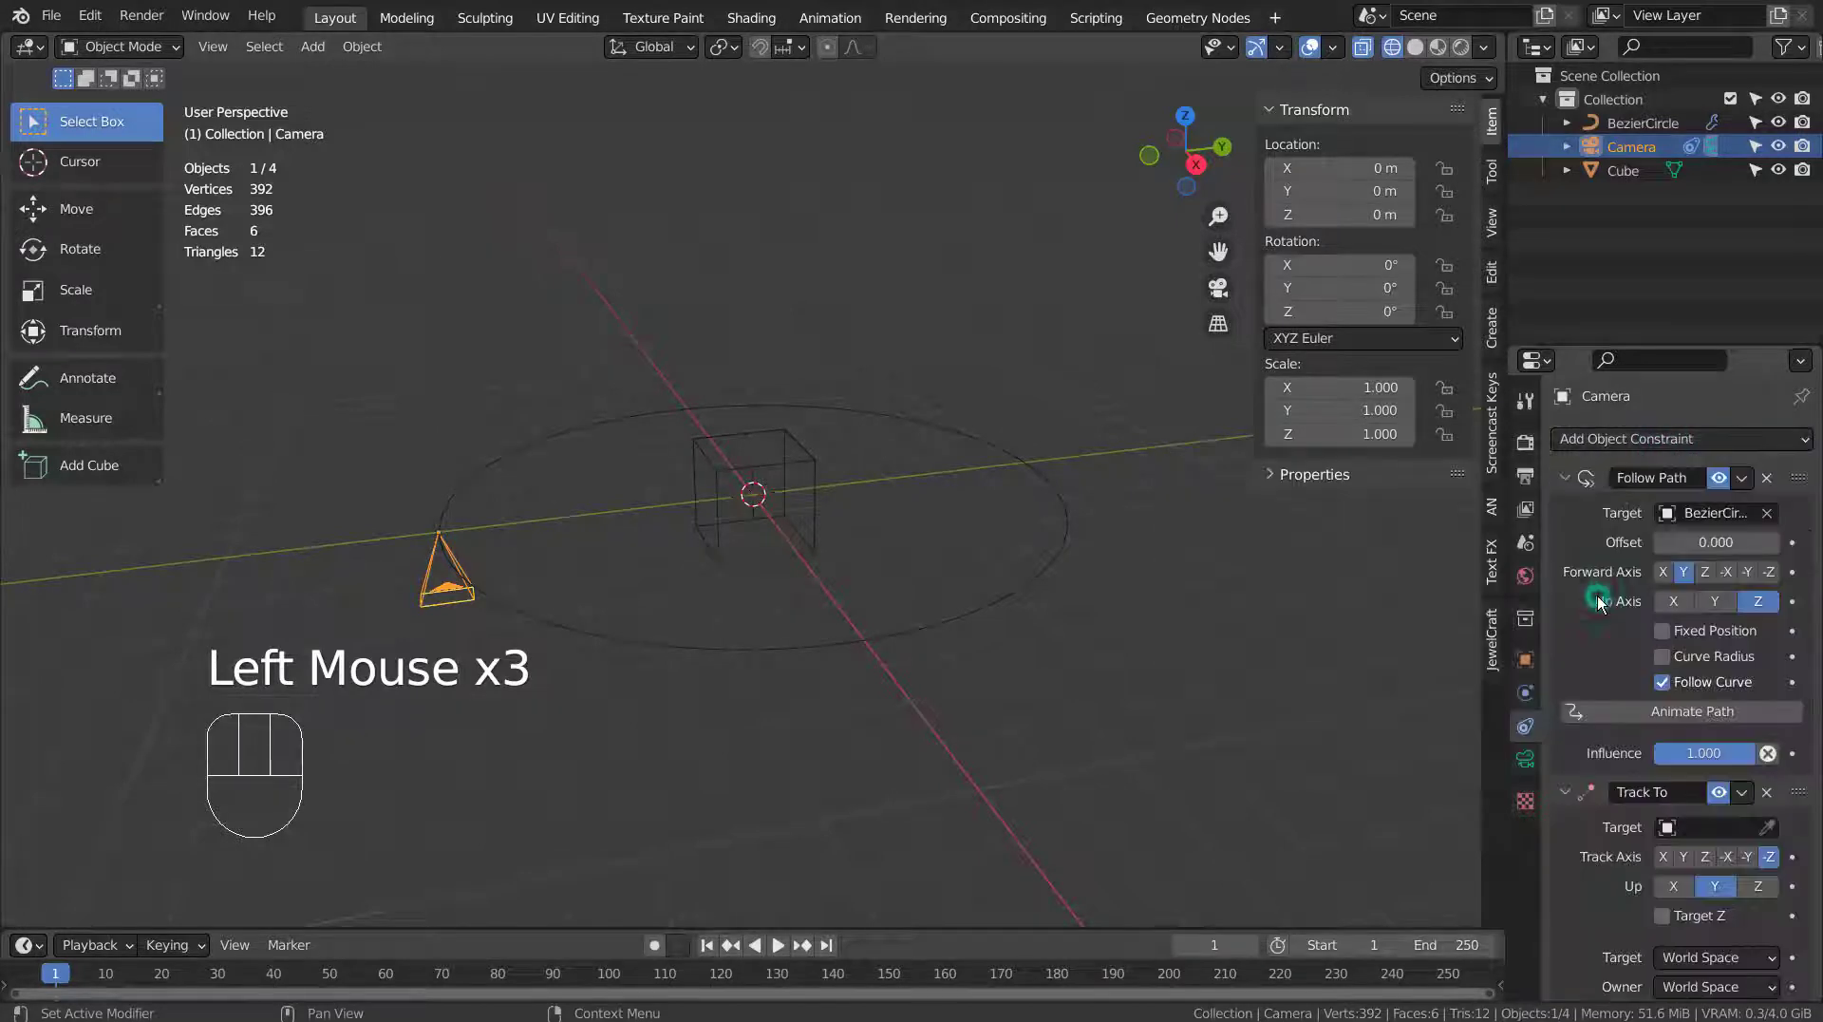
{"action": "left_click", "coordinate": [1664, 822]}
{"action": "left_click", "coordinate": [1667, 828]}
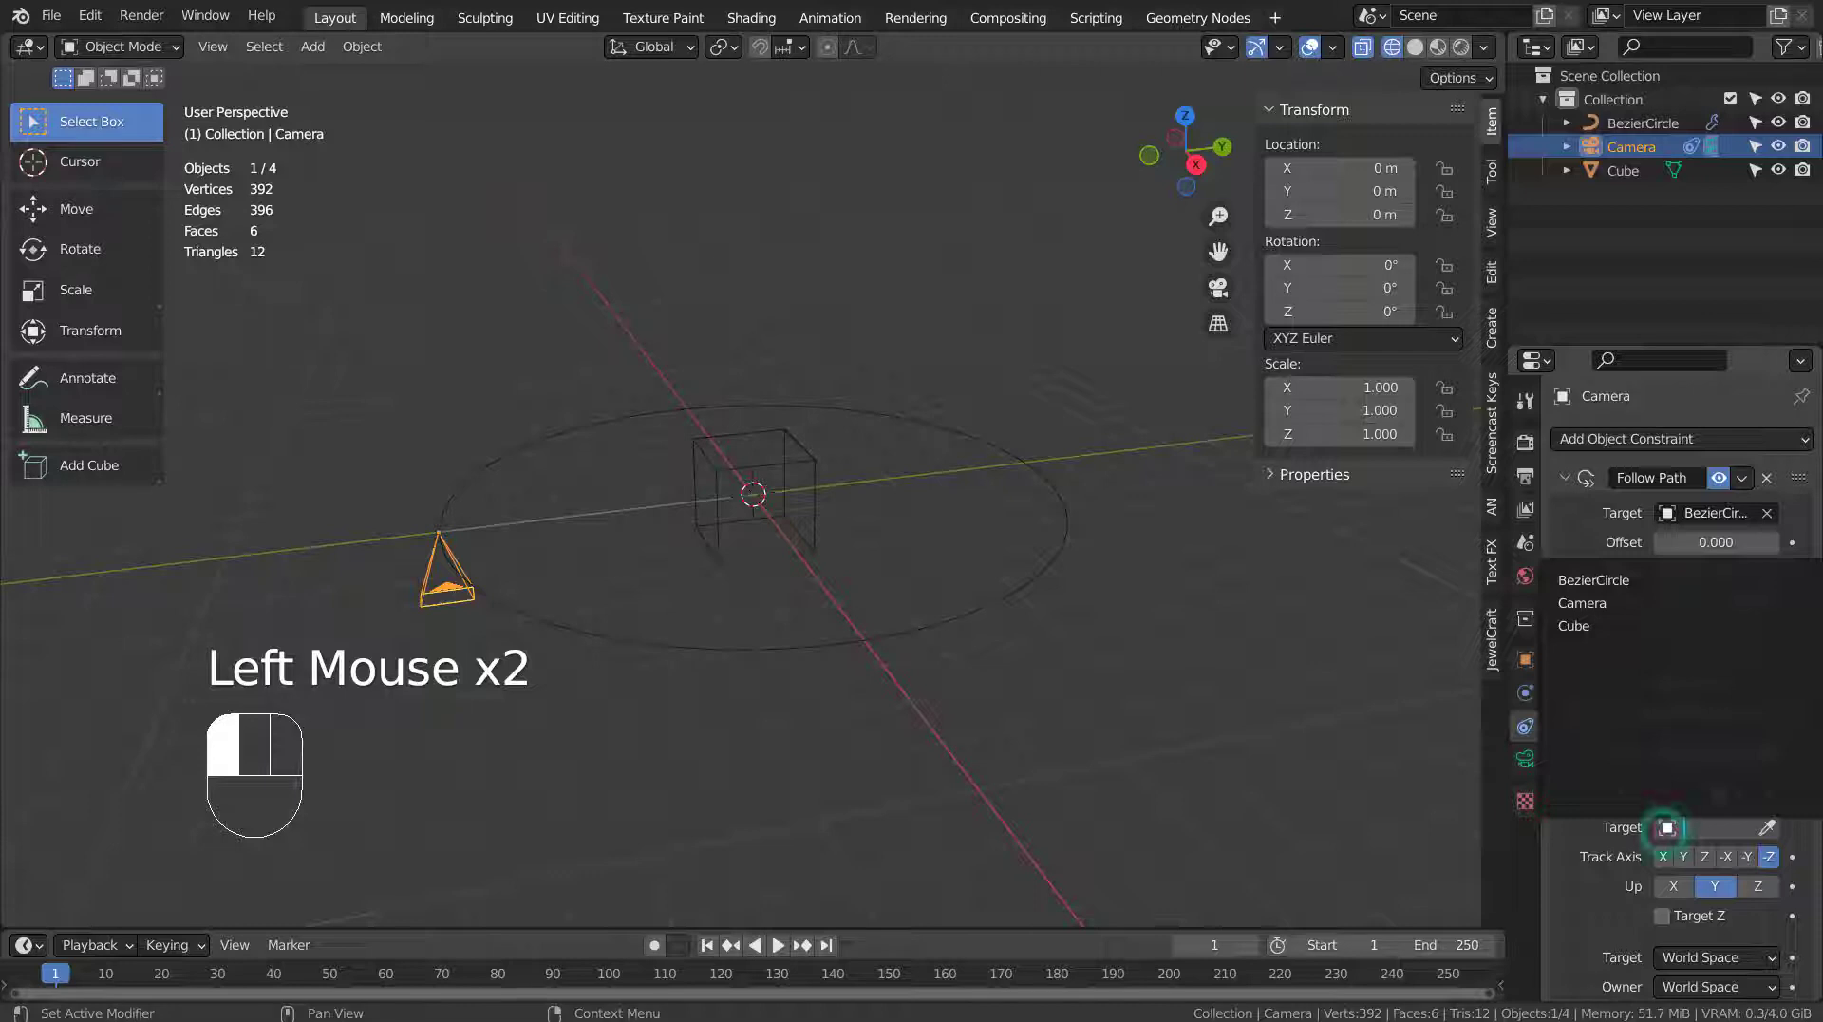
{"action": "left_click", "coordinate": [1595, 623]}
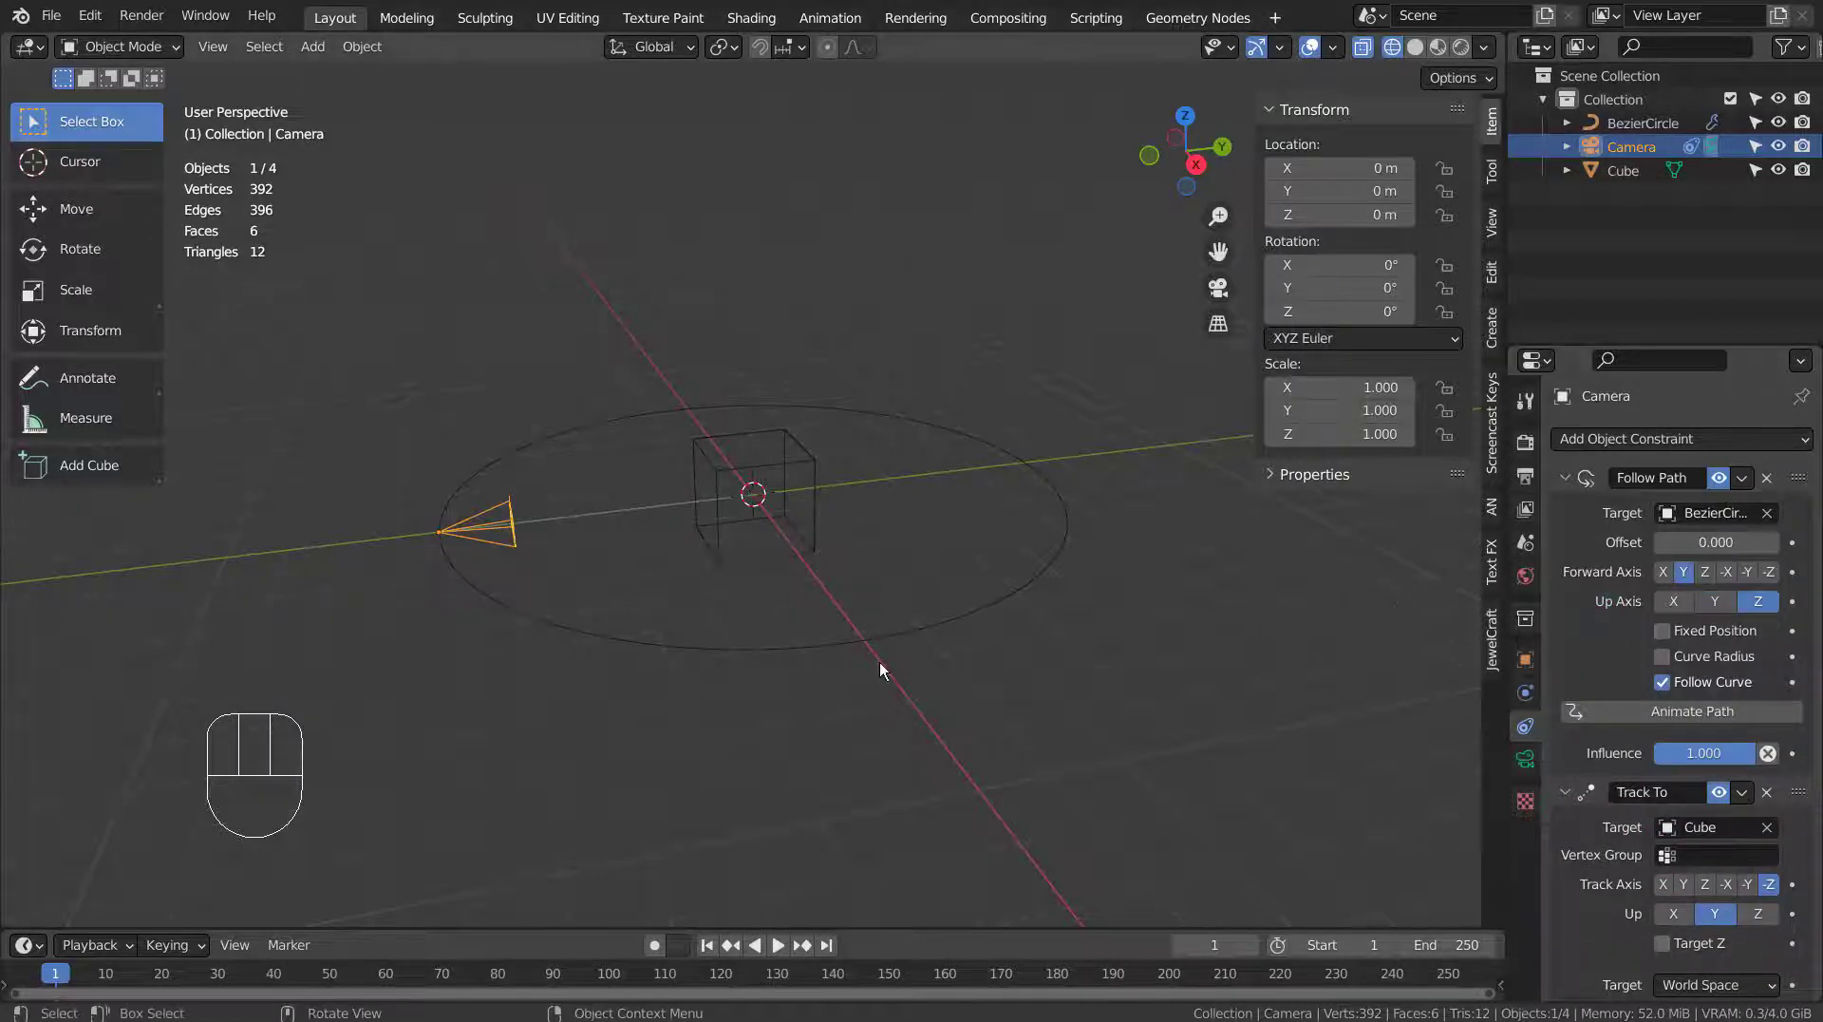
In the camera view with solid shading, scale the cube down to 0.510.
{"action": "key", "text": "KP_0"}
{"action": "key", "text": "shift+z"}
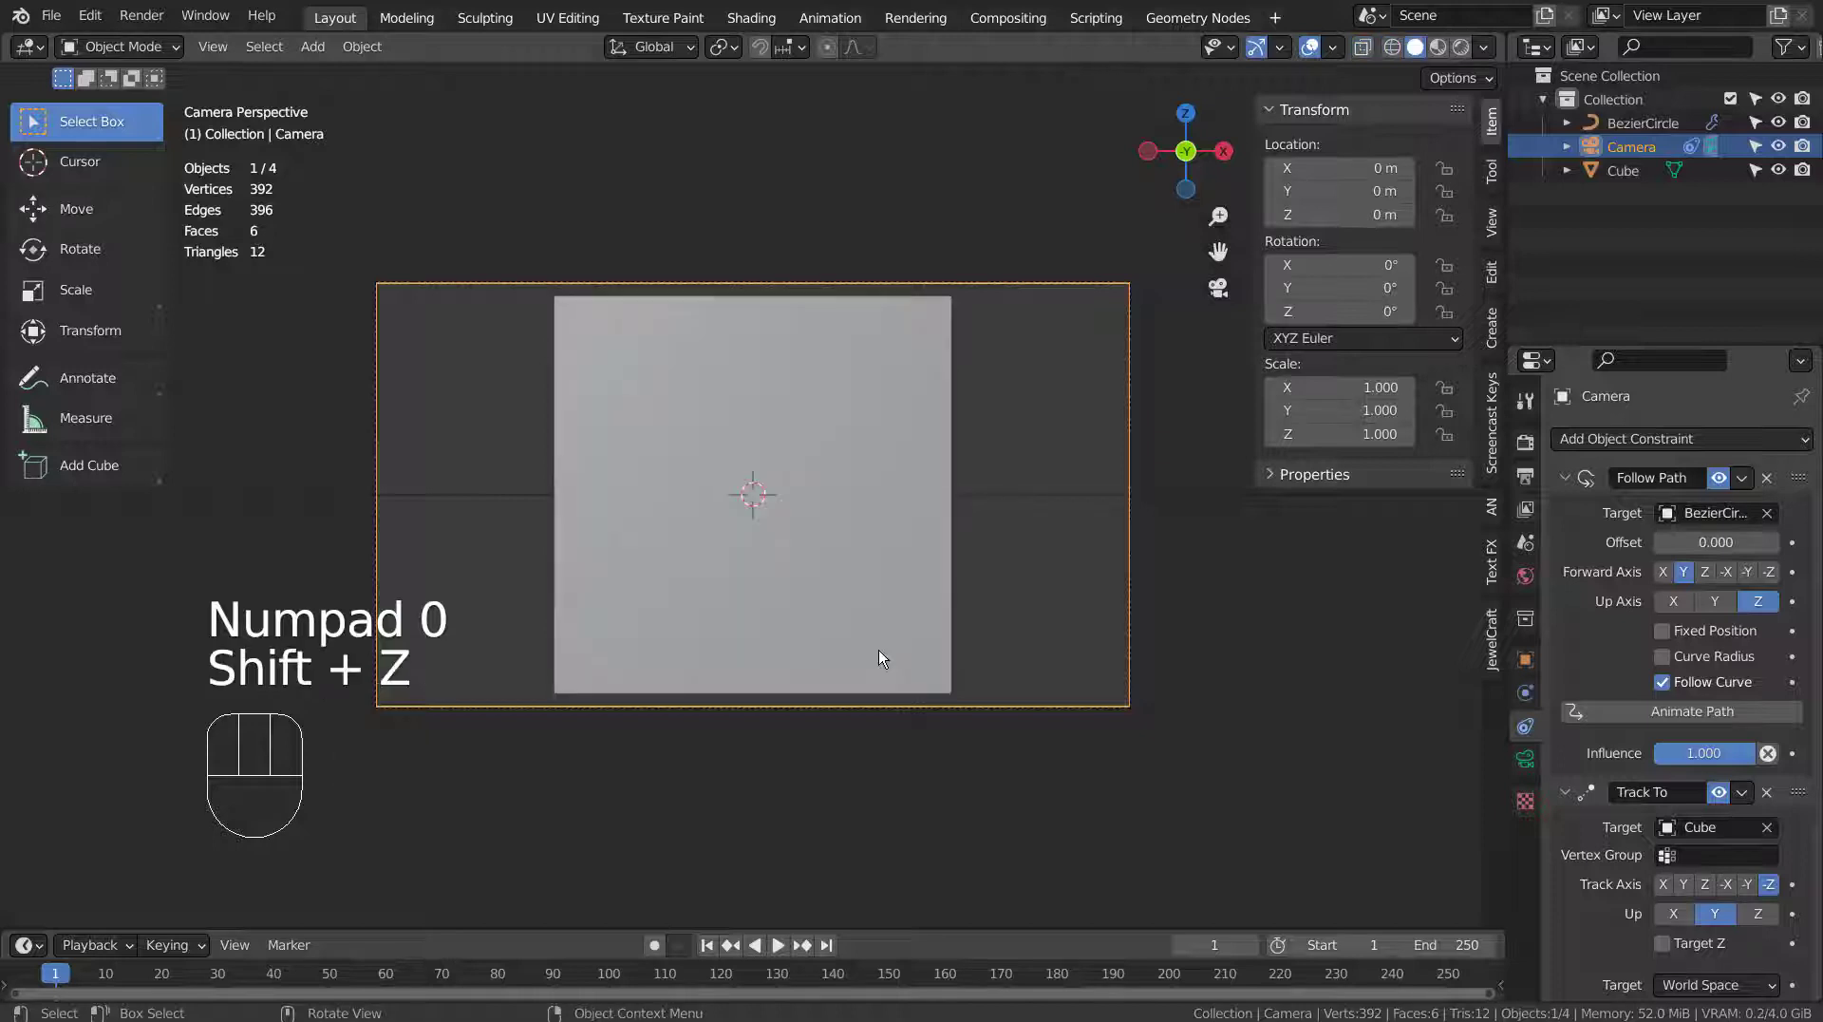
{"action": "left_click", "coordinate": [809, 523]}
{"action": "key", "text": "s"}
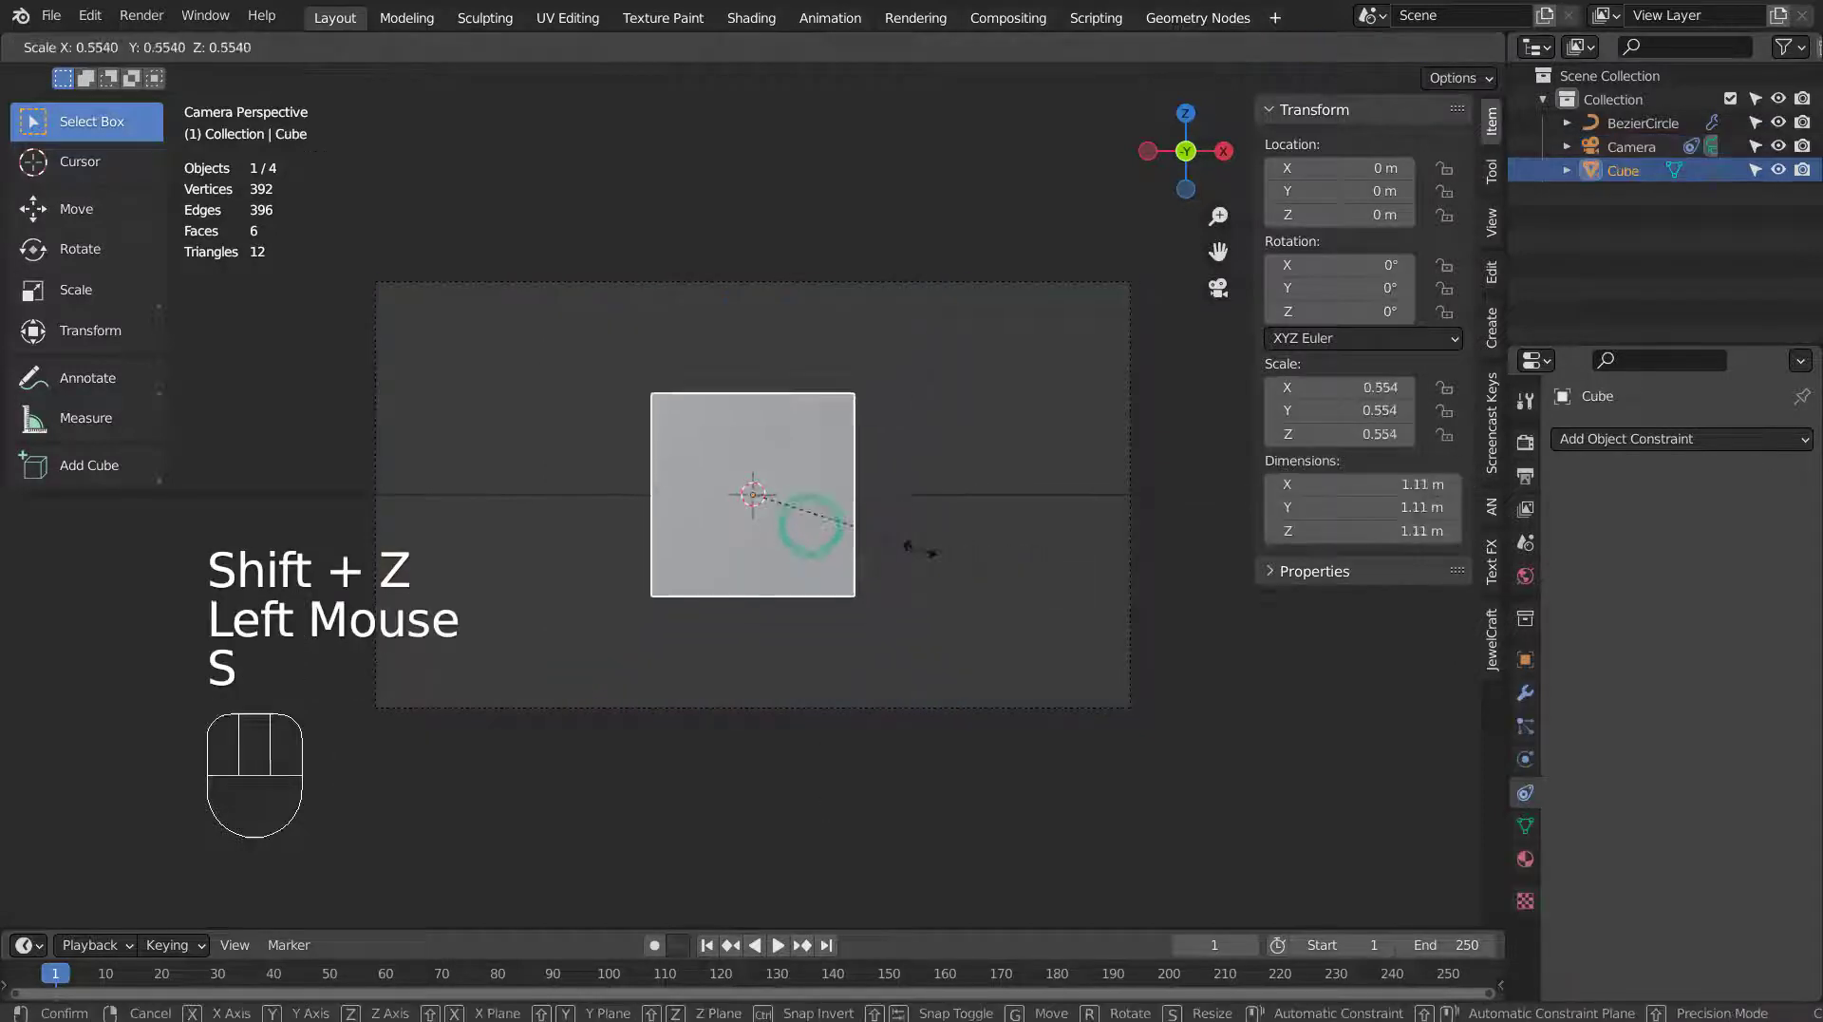
{"action": "left_click", "coordinate": [914, 543]}
Play the animation through the camera, then return to frame 1.
{"action": "left_click", "coordinate": [778, 945]}
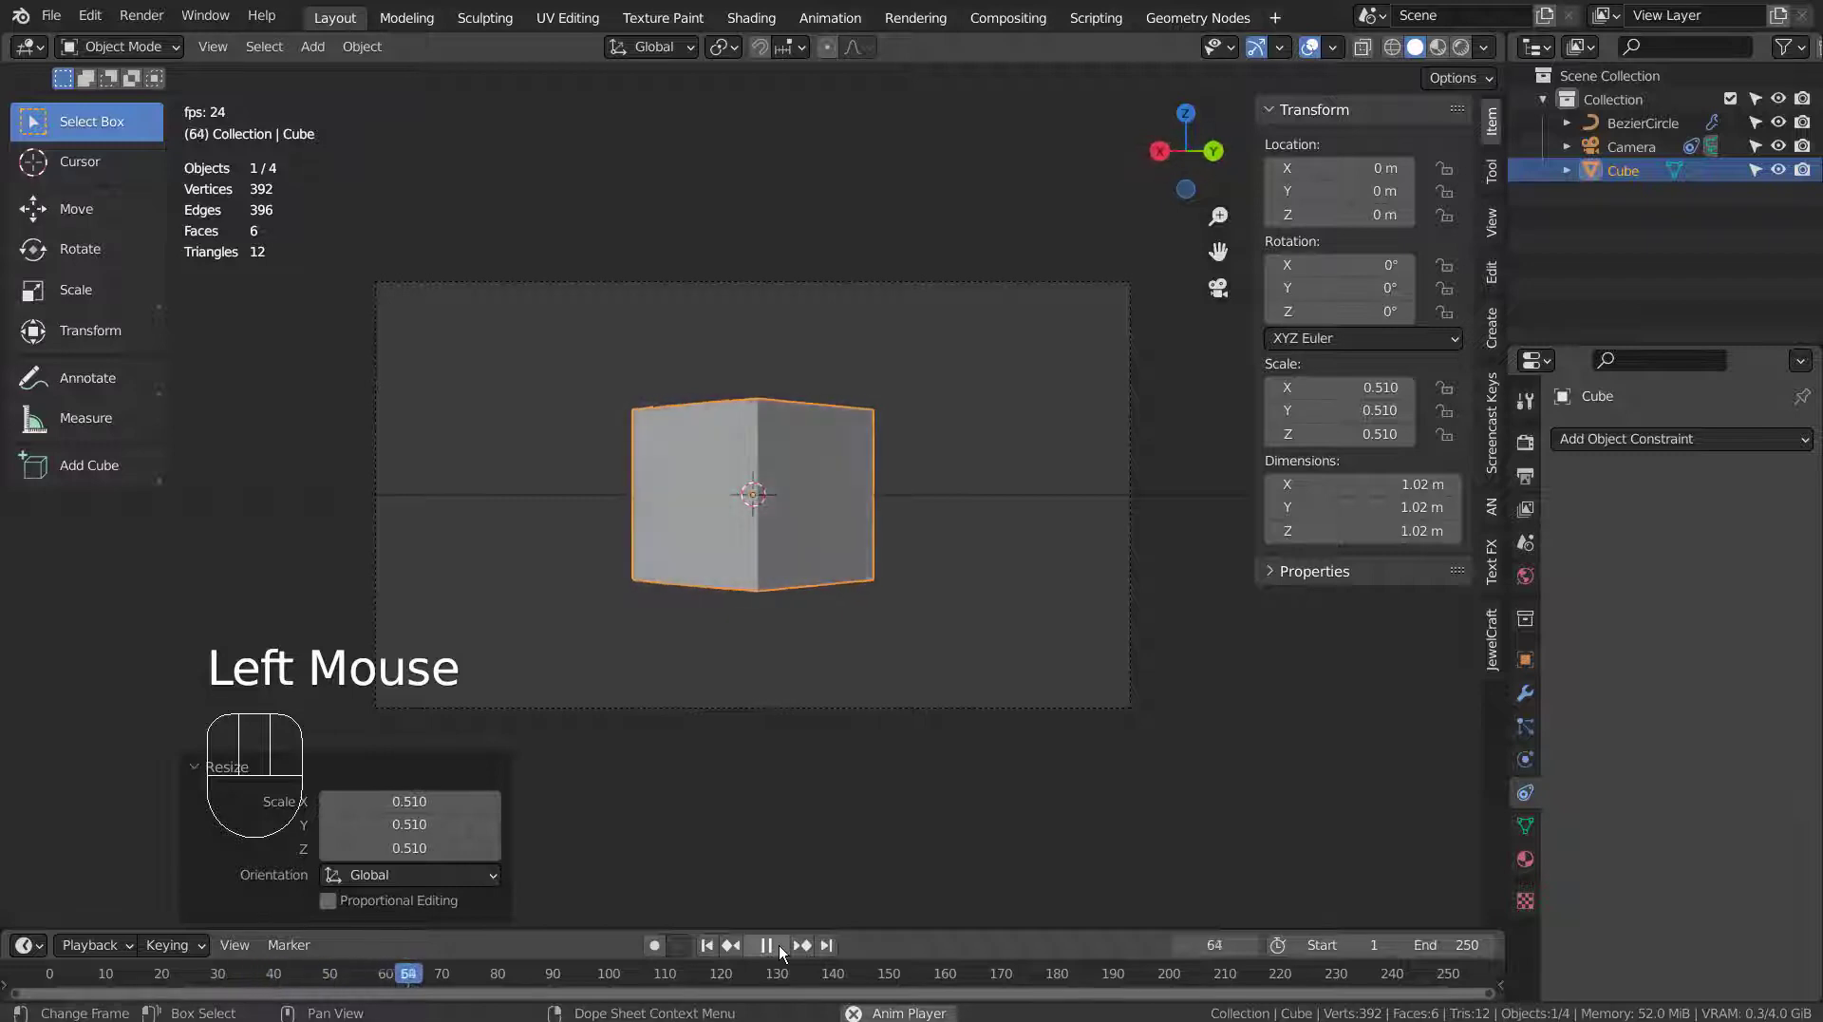
{"action": "left_click", "coordinate": [779, 944]}
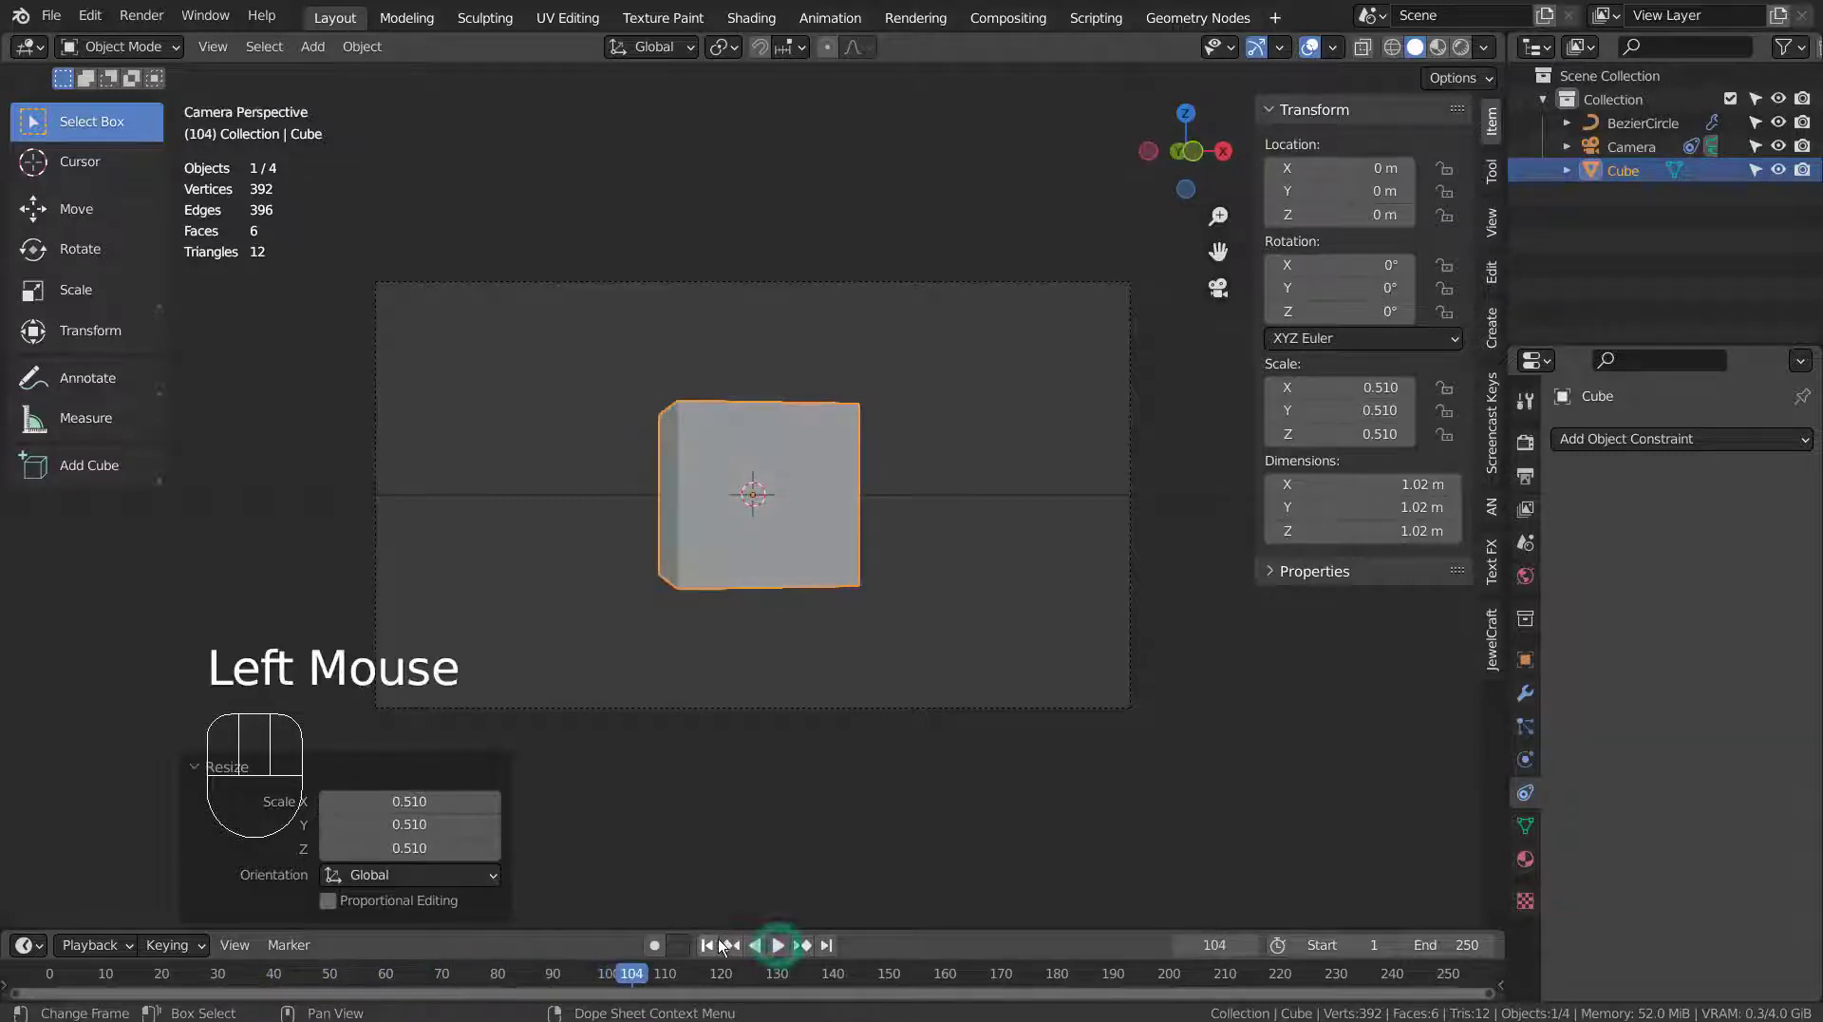
{"action": "left_click", "coordinate": [710, 944]}
In Edit Mode, raise the Bezier circle's lower-right and top control points upward.
{"action": "middle_click_drag", "start_coordinate": [955, 619], "coordinate": [810, 689]}
{"action": "scroll", "coordinate": [811, 690], "scroll_direction": "down", "scroll_amount": 2}
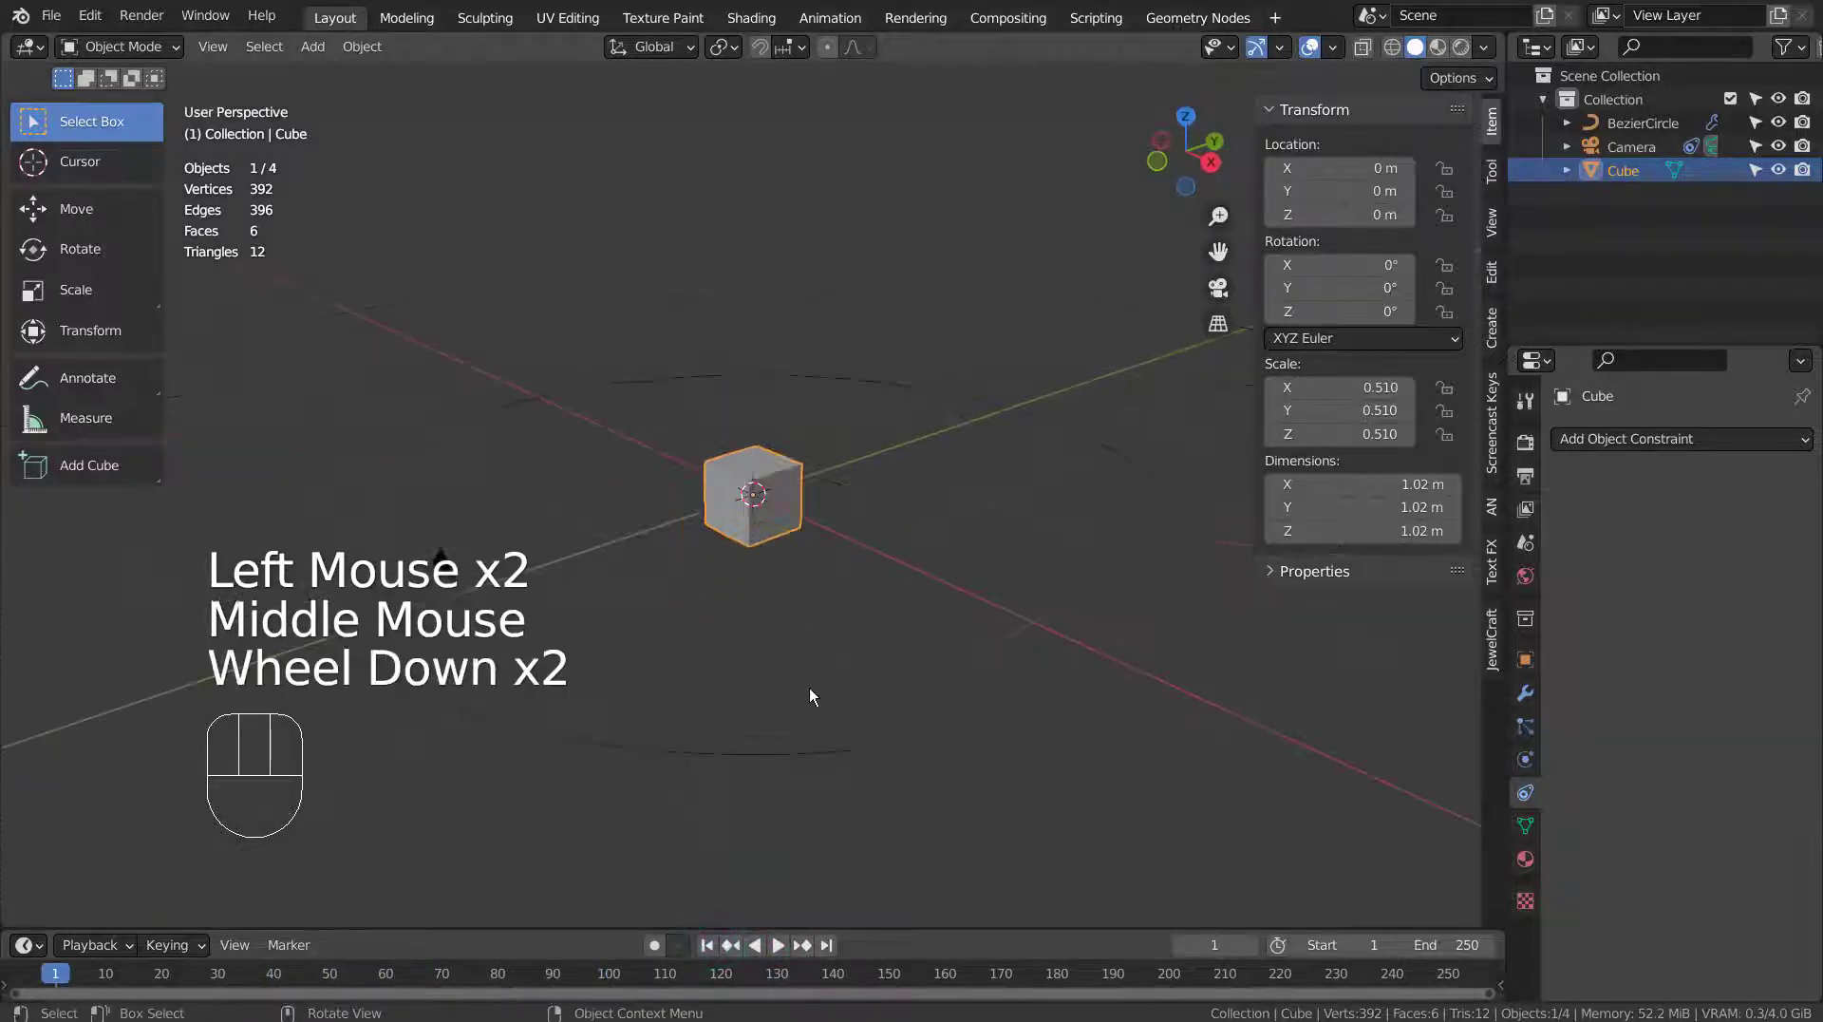
{"action": "left_click", "coordinate": [940, 742]}
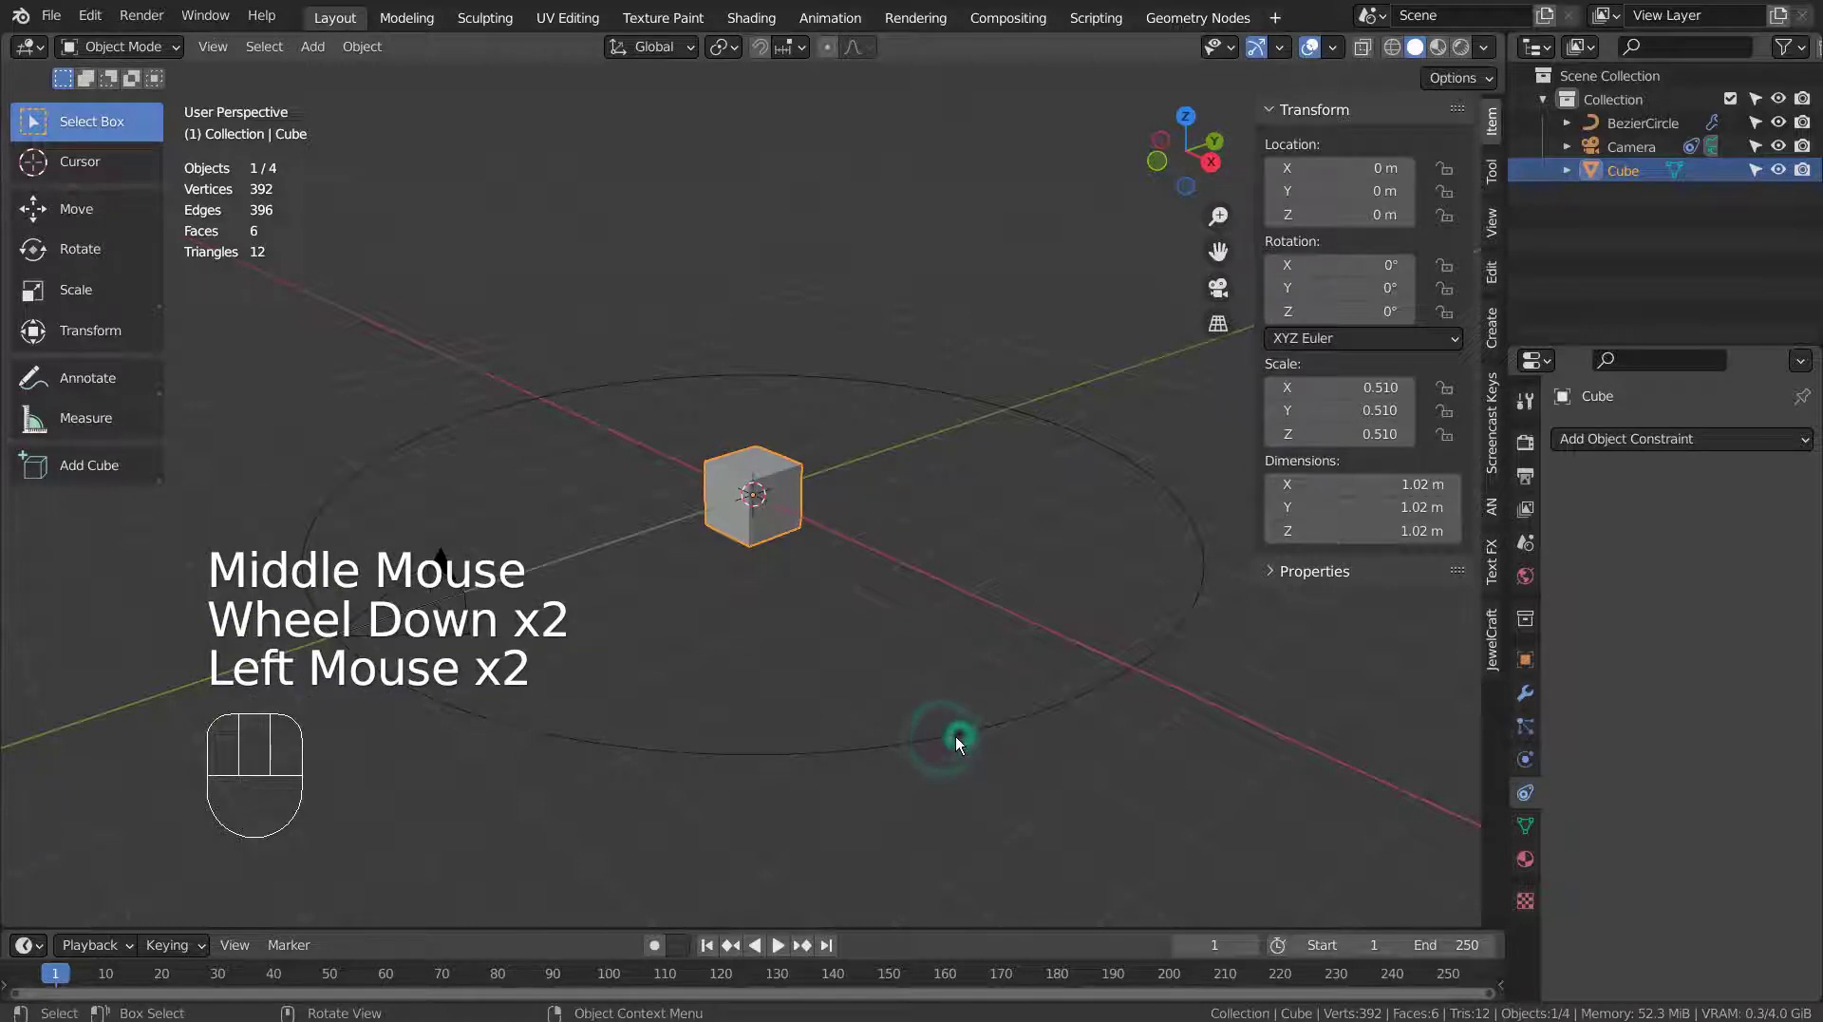
{"action": "left_click", "coordinate": [961, 738]}
{"action": "key", "text": "Tab"}
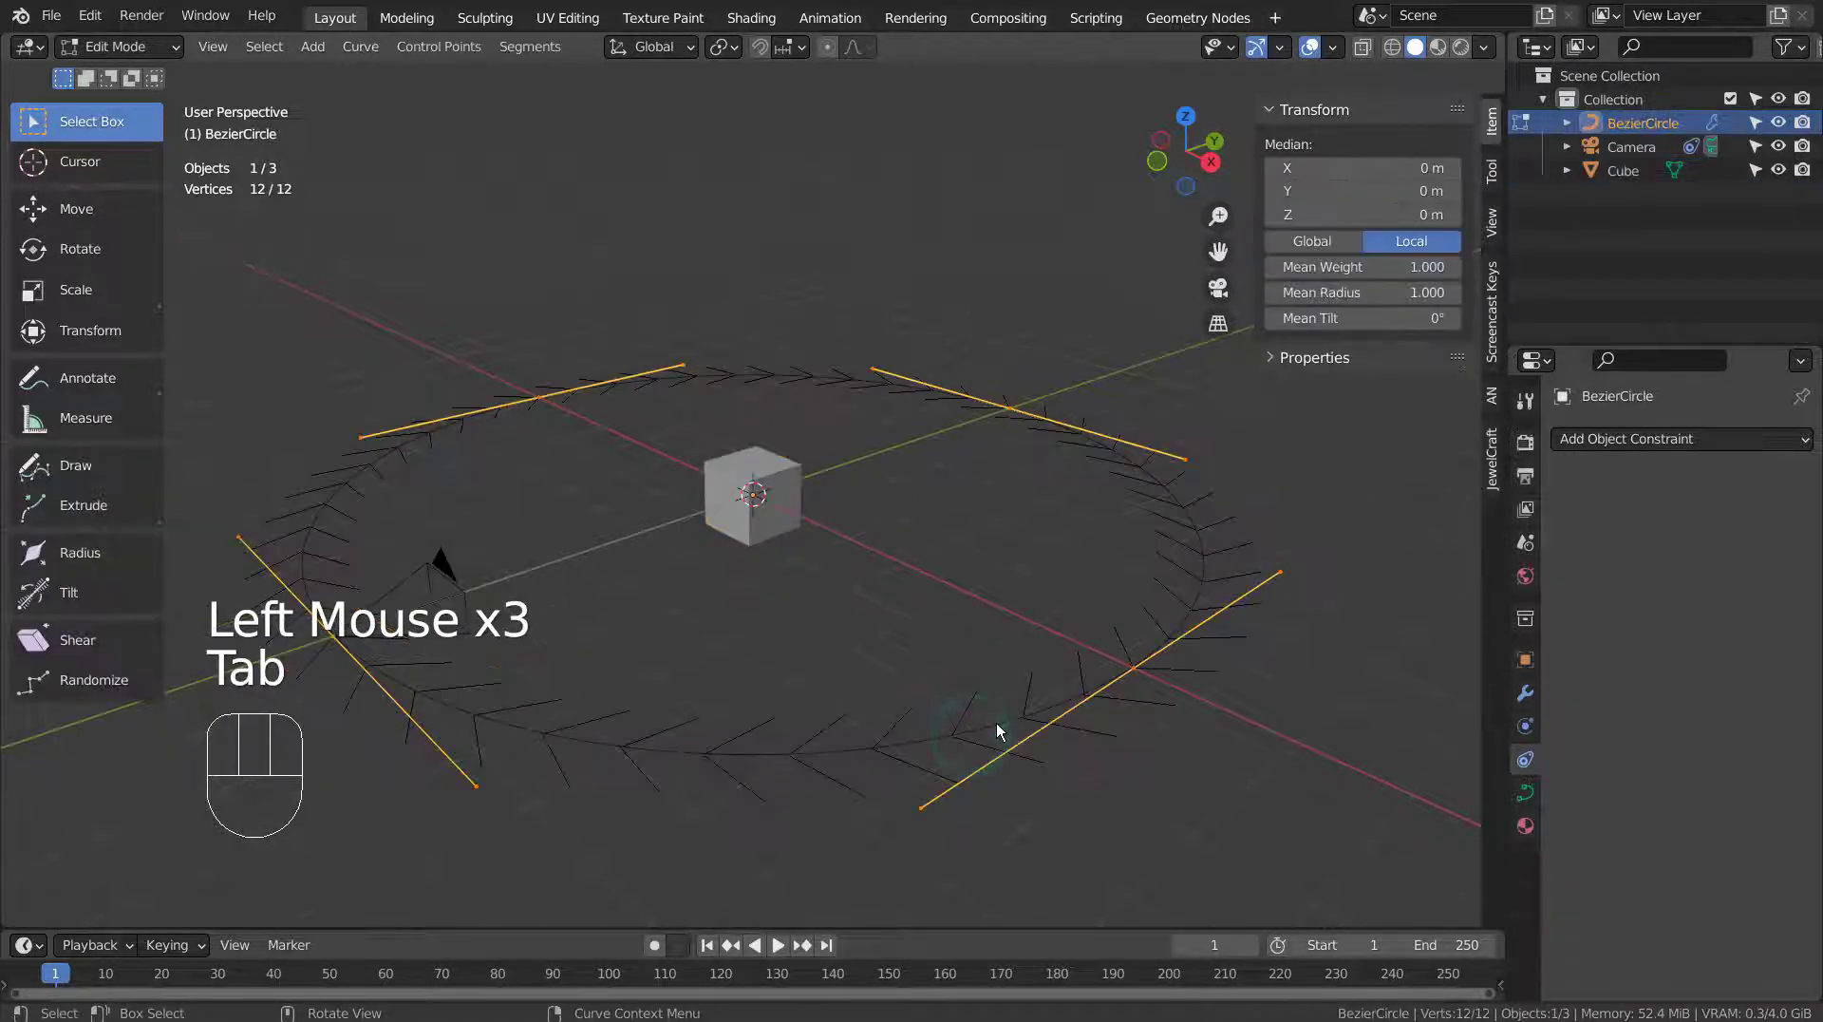
{"action": "left_click", "coordinate": [1130, 704]}
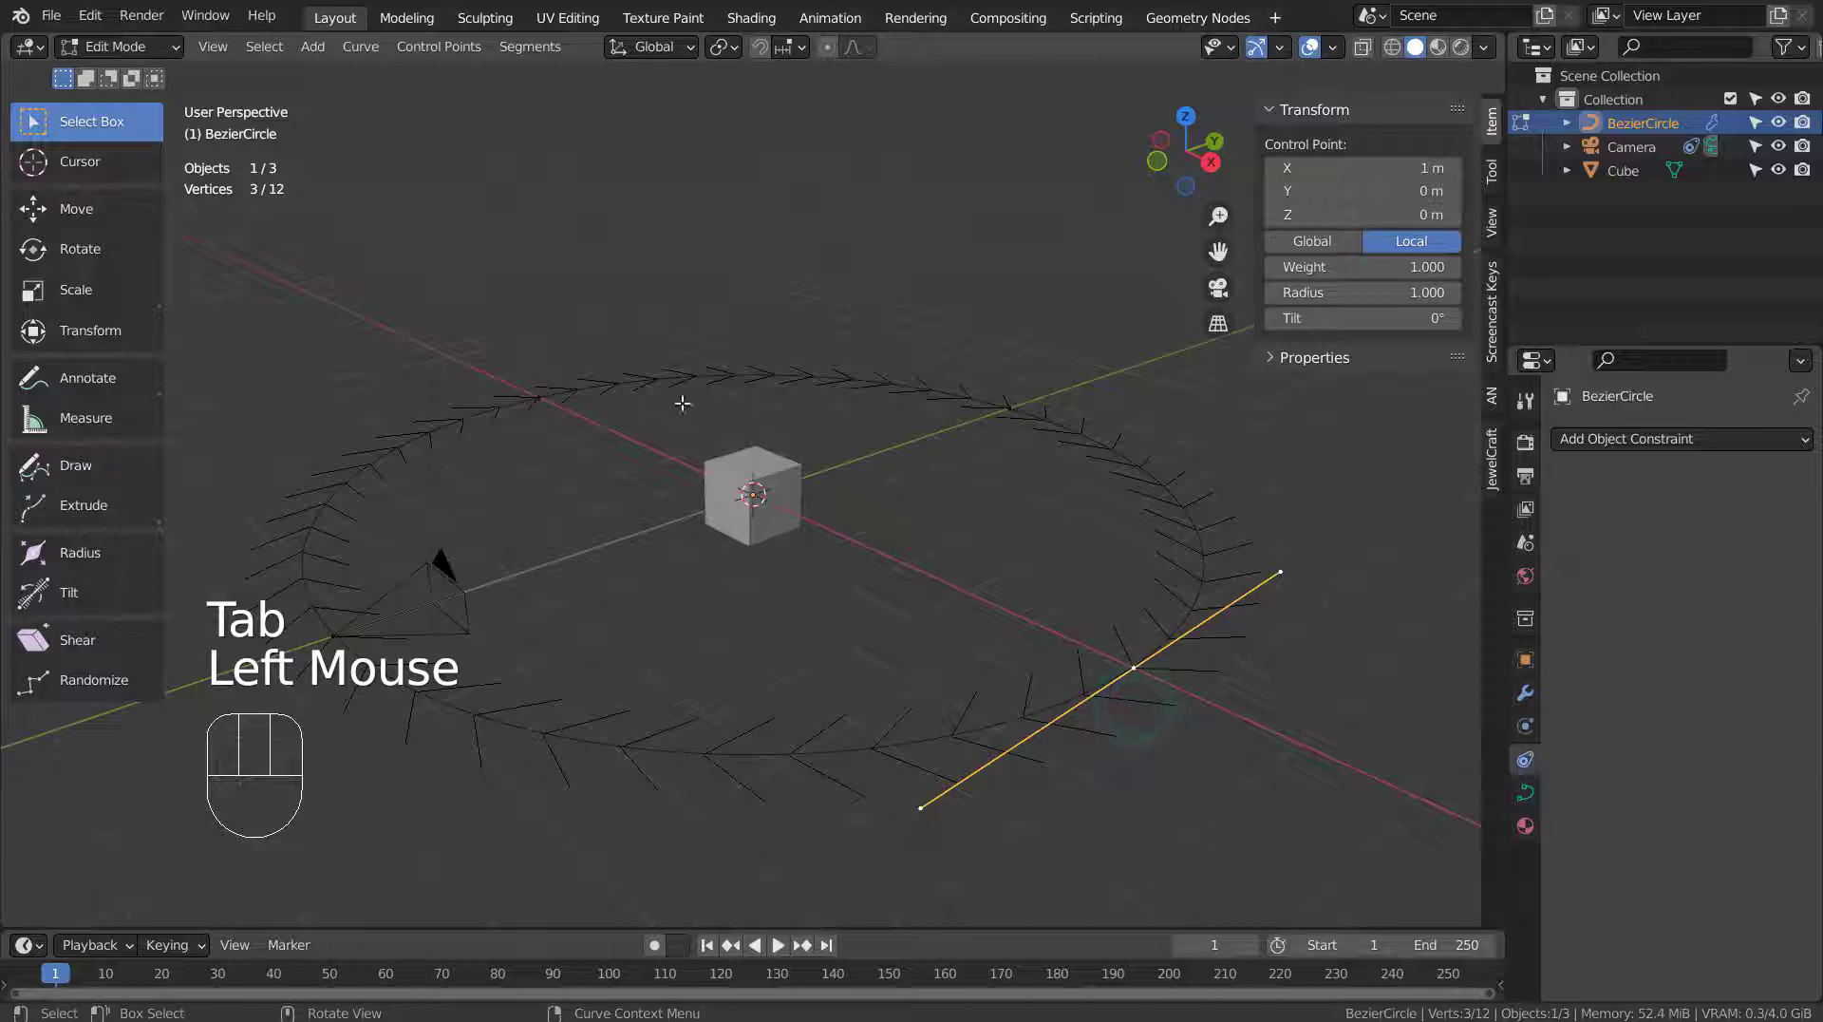
{"action": "left_click", "coordinate": [504, 395], "text": "shift"}
{"action": "key", "text": "g"}
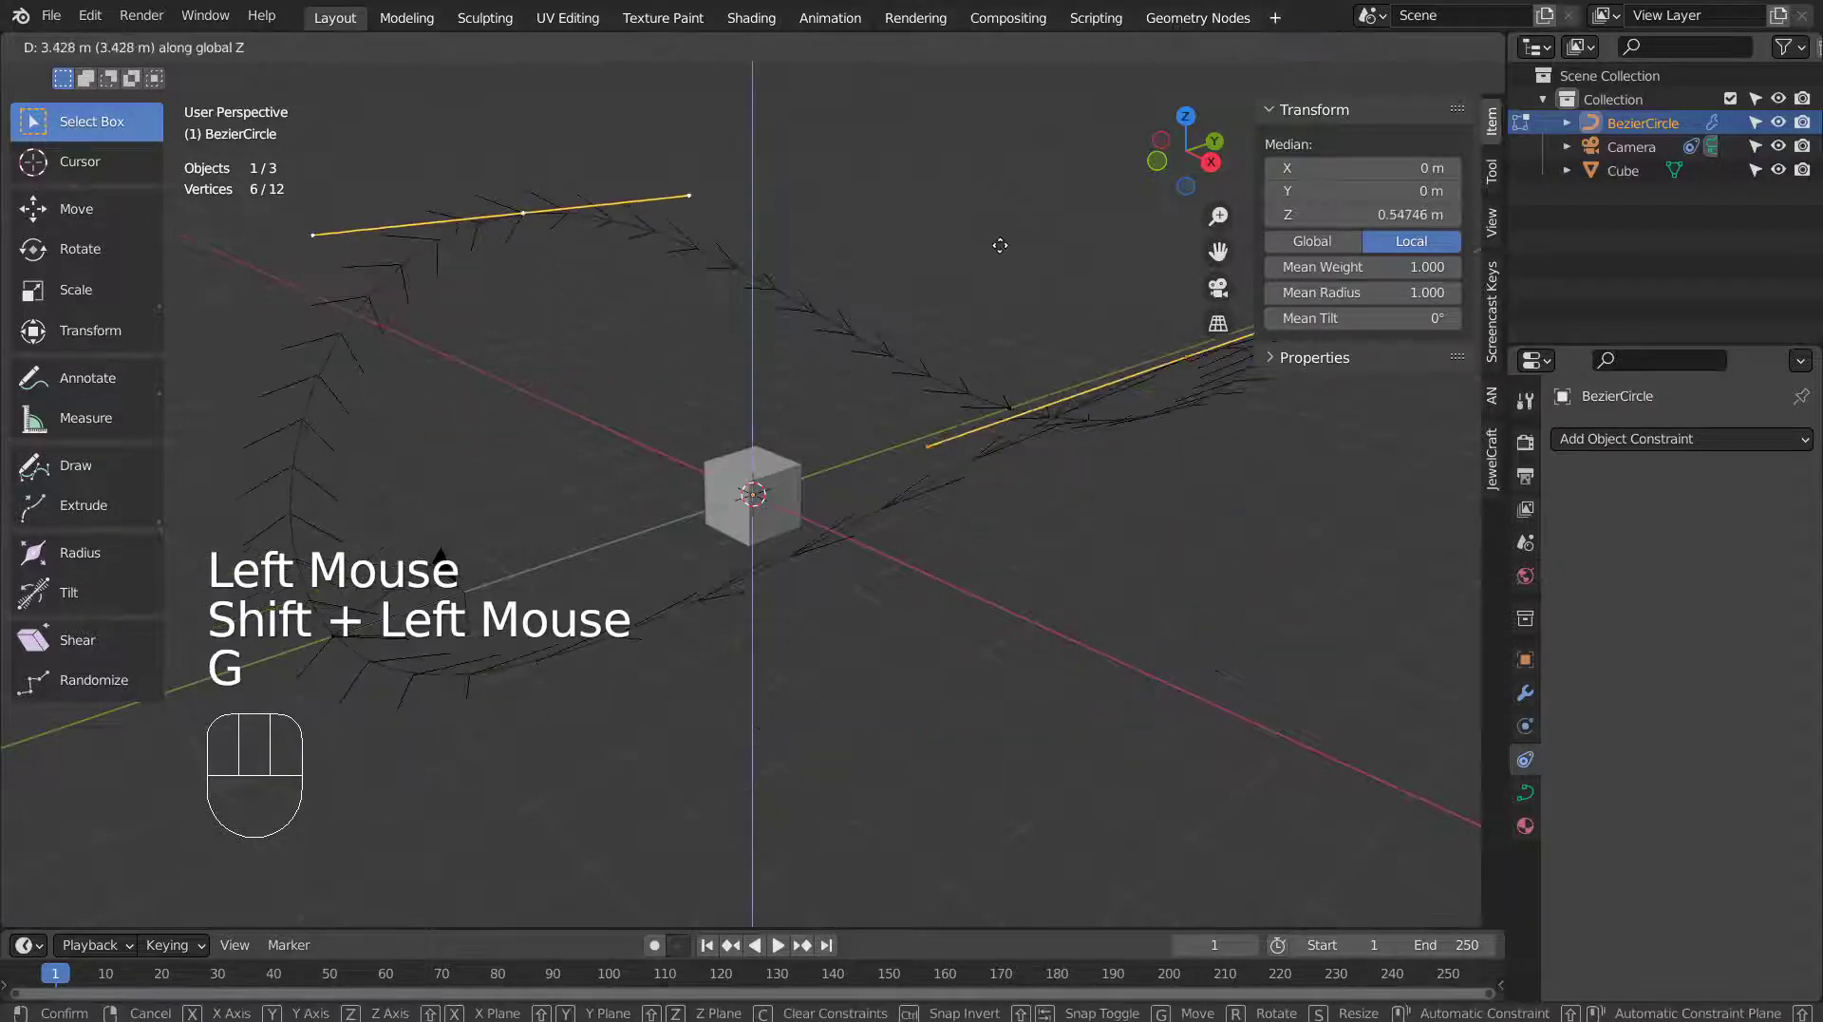
{"action": "left_click", "coordinate": [1003, 261]}
{"action": "key", "text": "Tab"}
Play the animation through the camera, then rewind to frame 1.
{"action": "scroll", "coordinate": [1108, 514], "scroll_direction": "down", "scroll_amount": 3}
{"action": "middle_click_drag", "start_coordinate": [1104, 550], "coordinate": [828, 618]}
{"action": "key", "text": "KP_0"}
{"action": "key", "text": "space"}
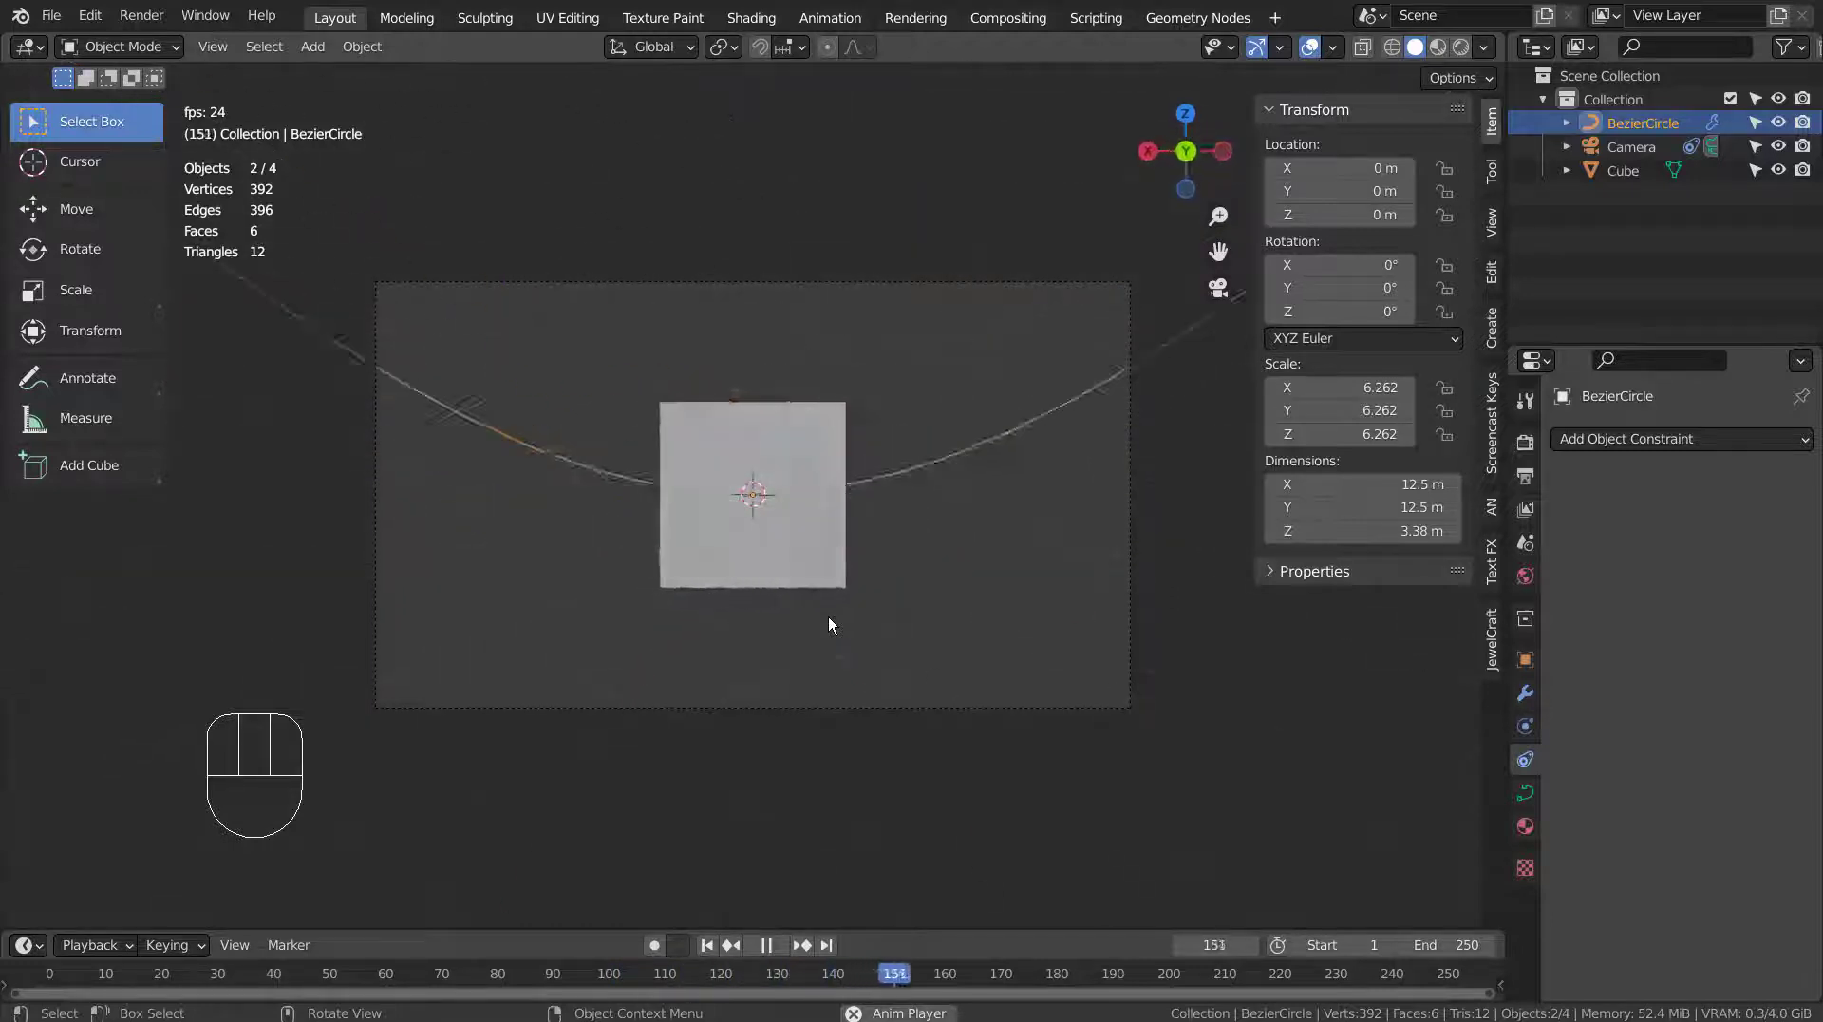
{"action": "key", "text": "space"}
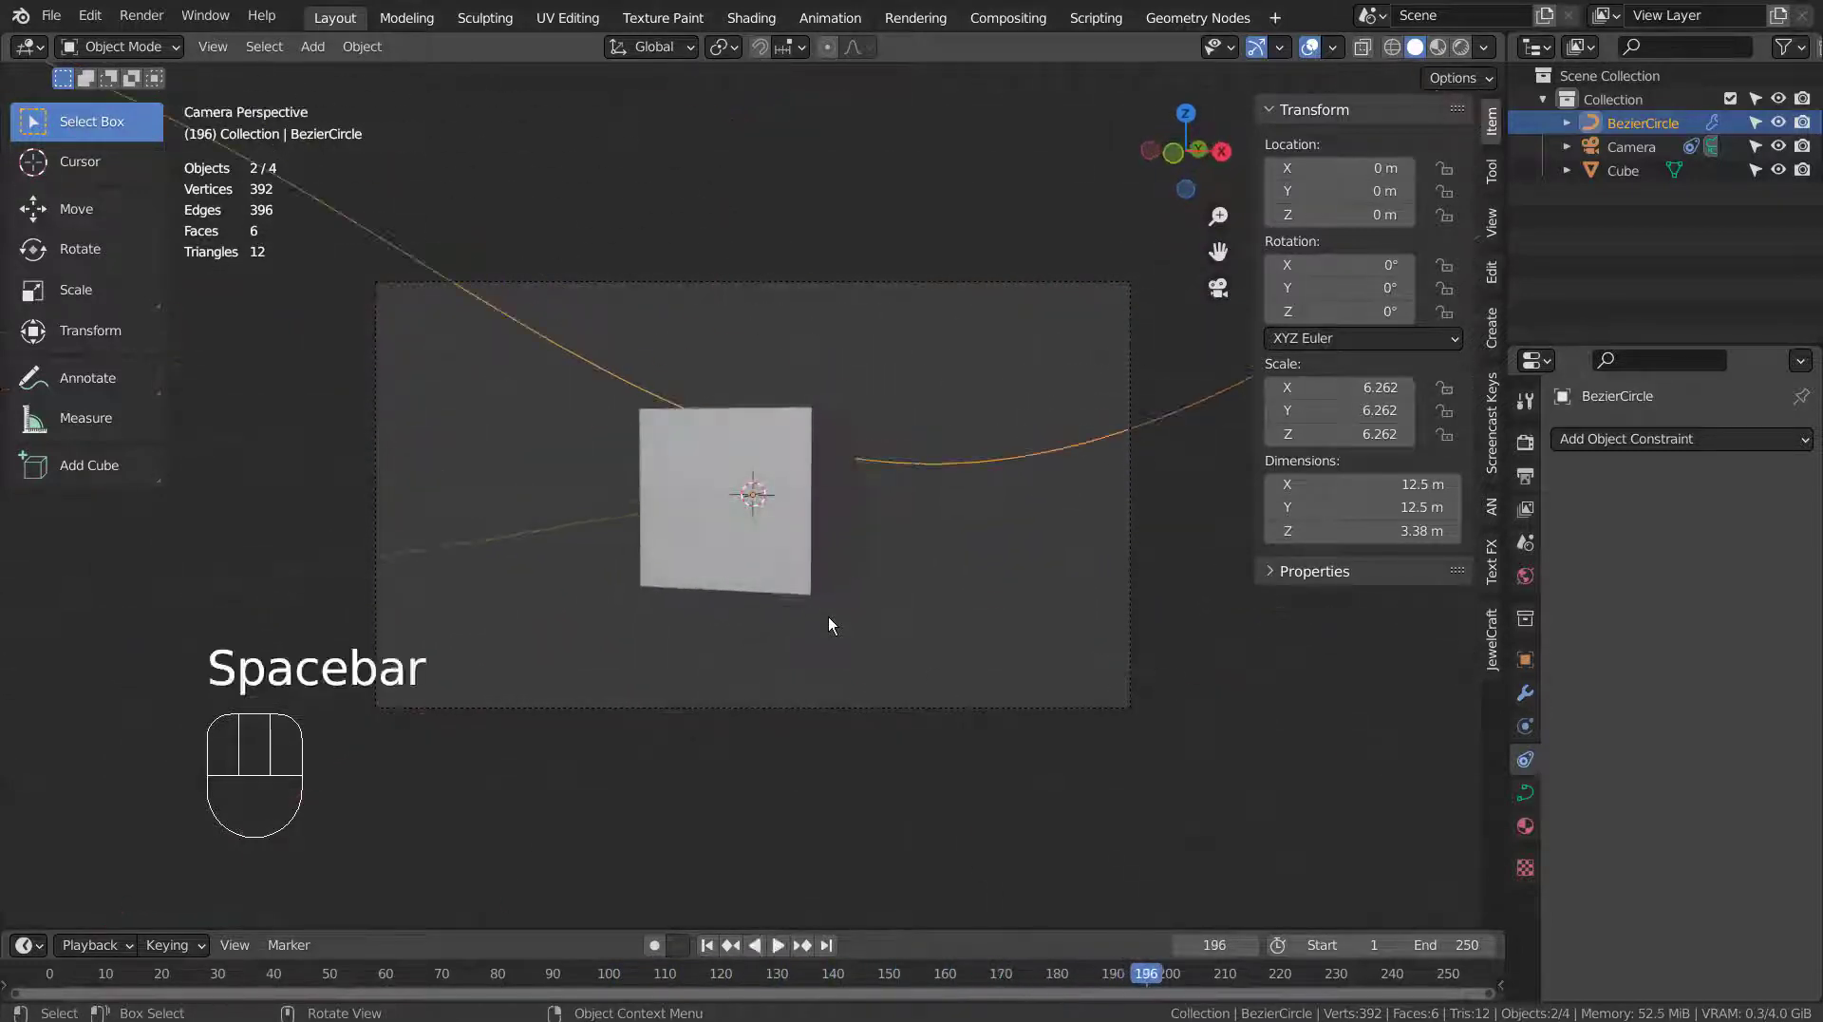
{"action": "left_click", "coordinate": [701, 960]}
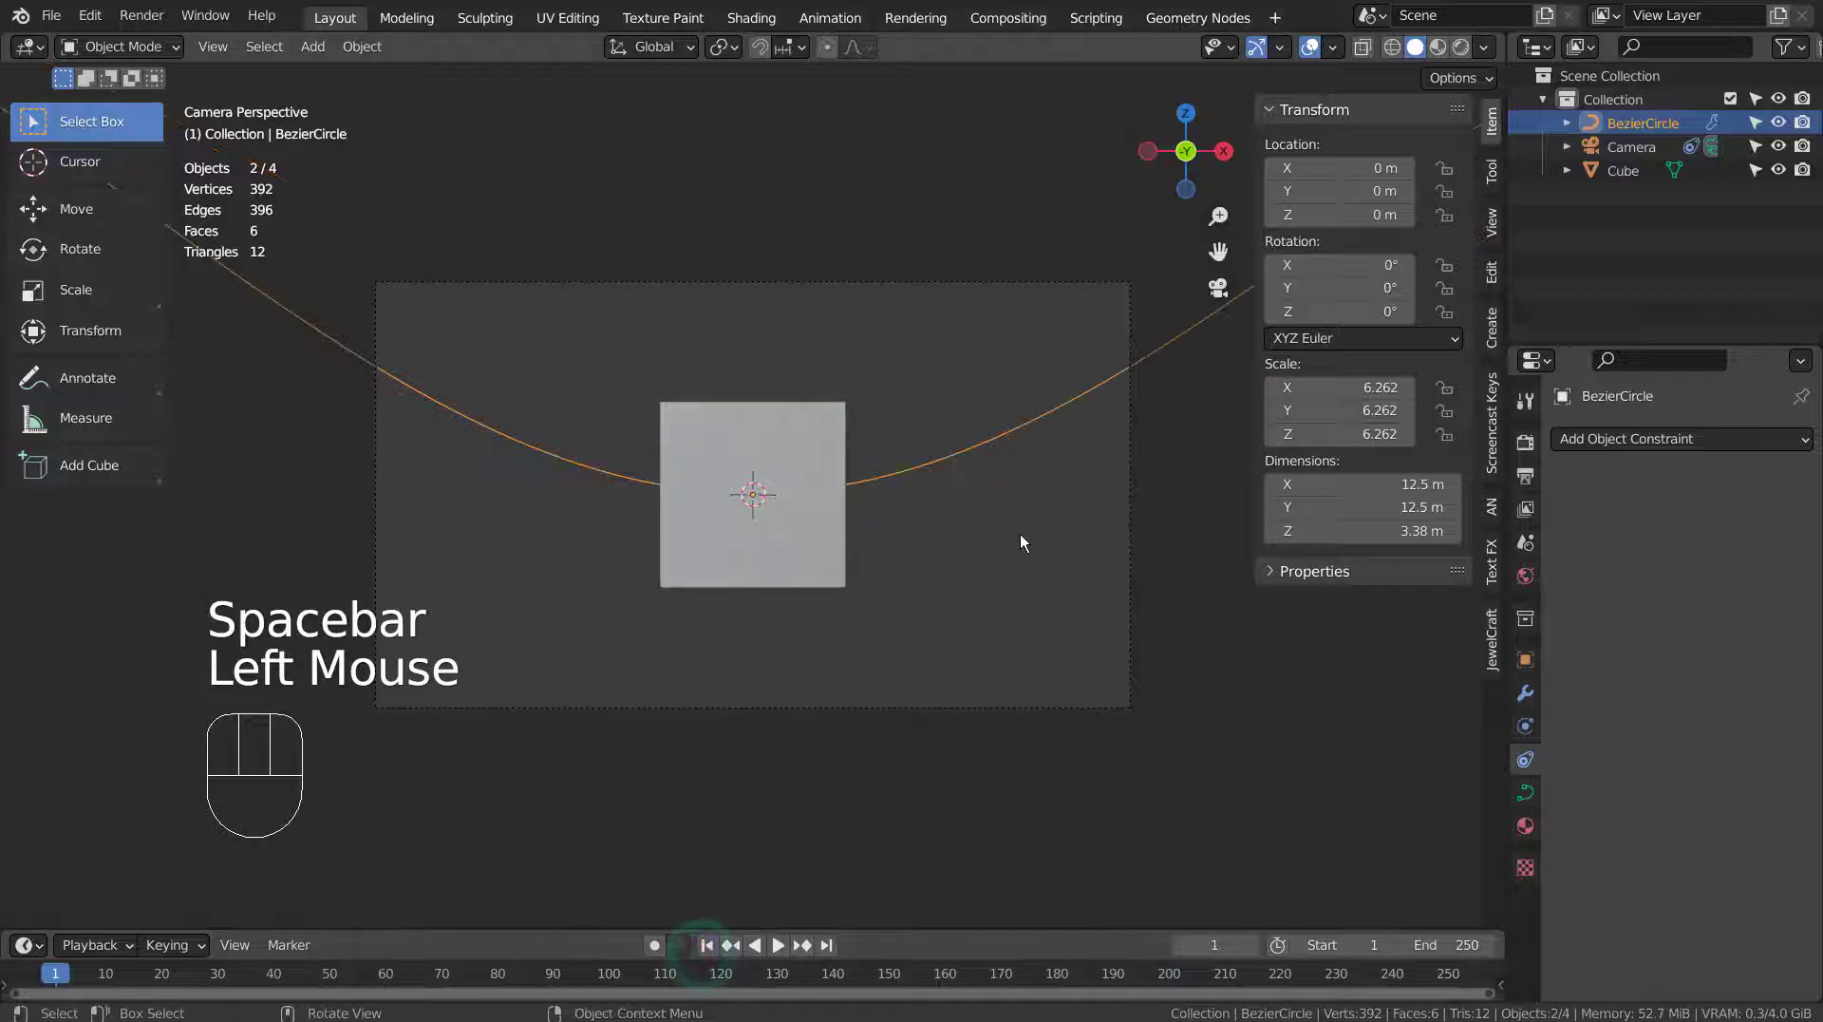
{"action": "middle_click_drag", "start_coordinate": [1020, 534], "coordinate": [969, 597]}
{"action": "scroll", "coordinate": [826, 687], "scroll_direction": "down", "scroll_amount": 5}
Add a single-point curve named Point, make it 3D, and view from the front.
{"action": "key", "text": "shift+a"}
{"action": "mouse_move", "coordinate": [965, 517]}
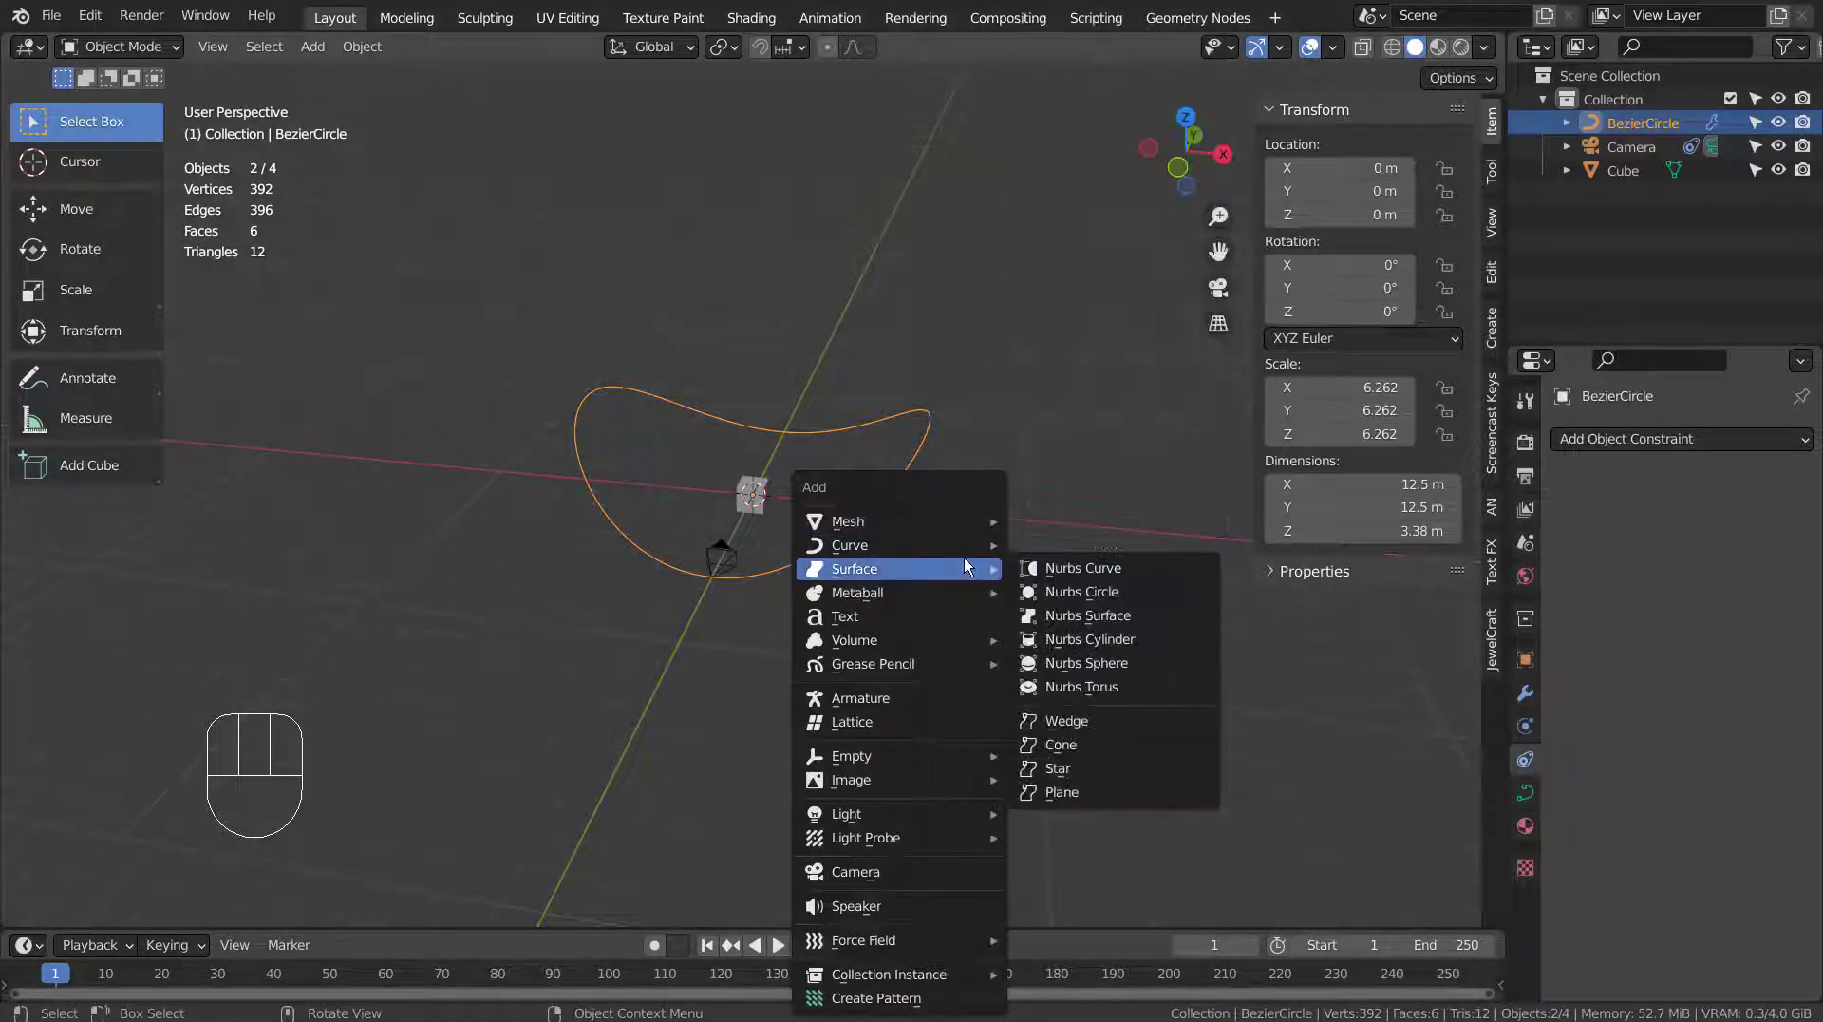
{"action": "mouse_move", "coordinate": [929, 544]}
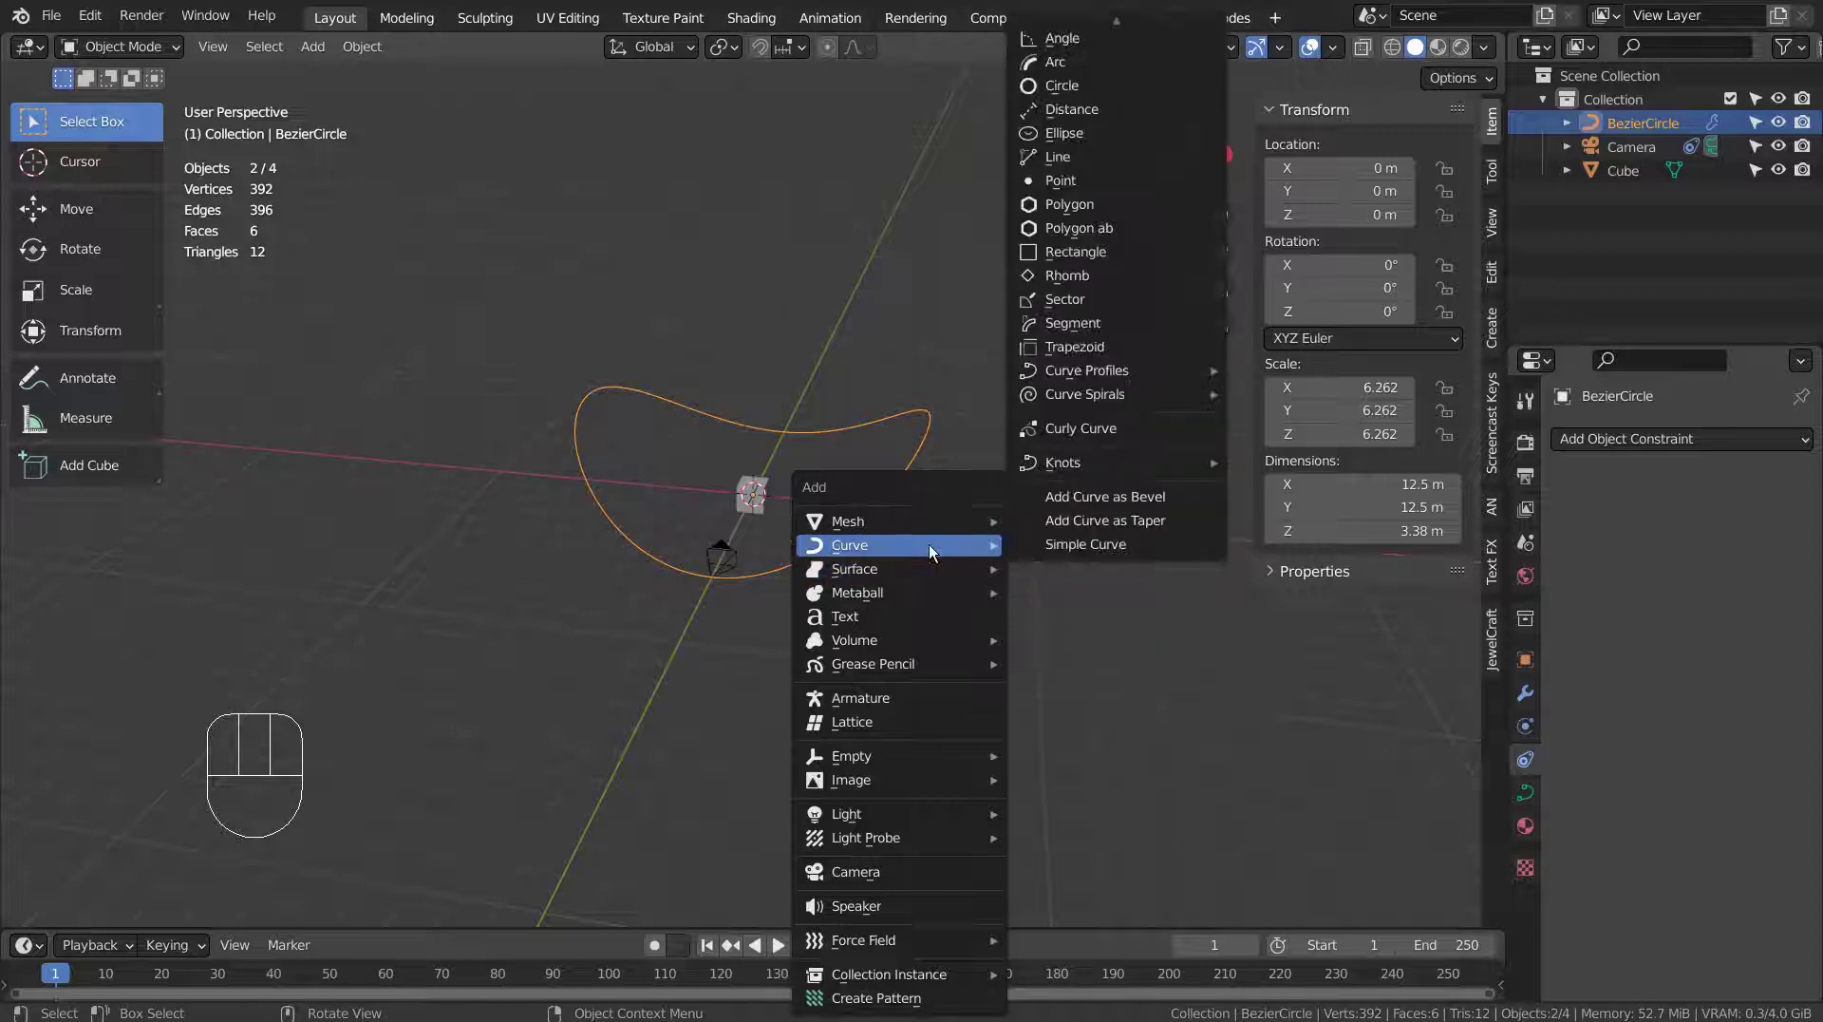
{"action": "left_click", "coordinate": [1133, 179]}
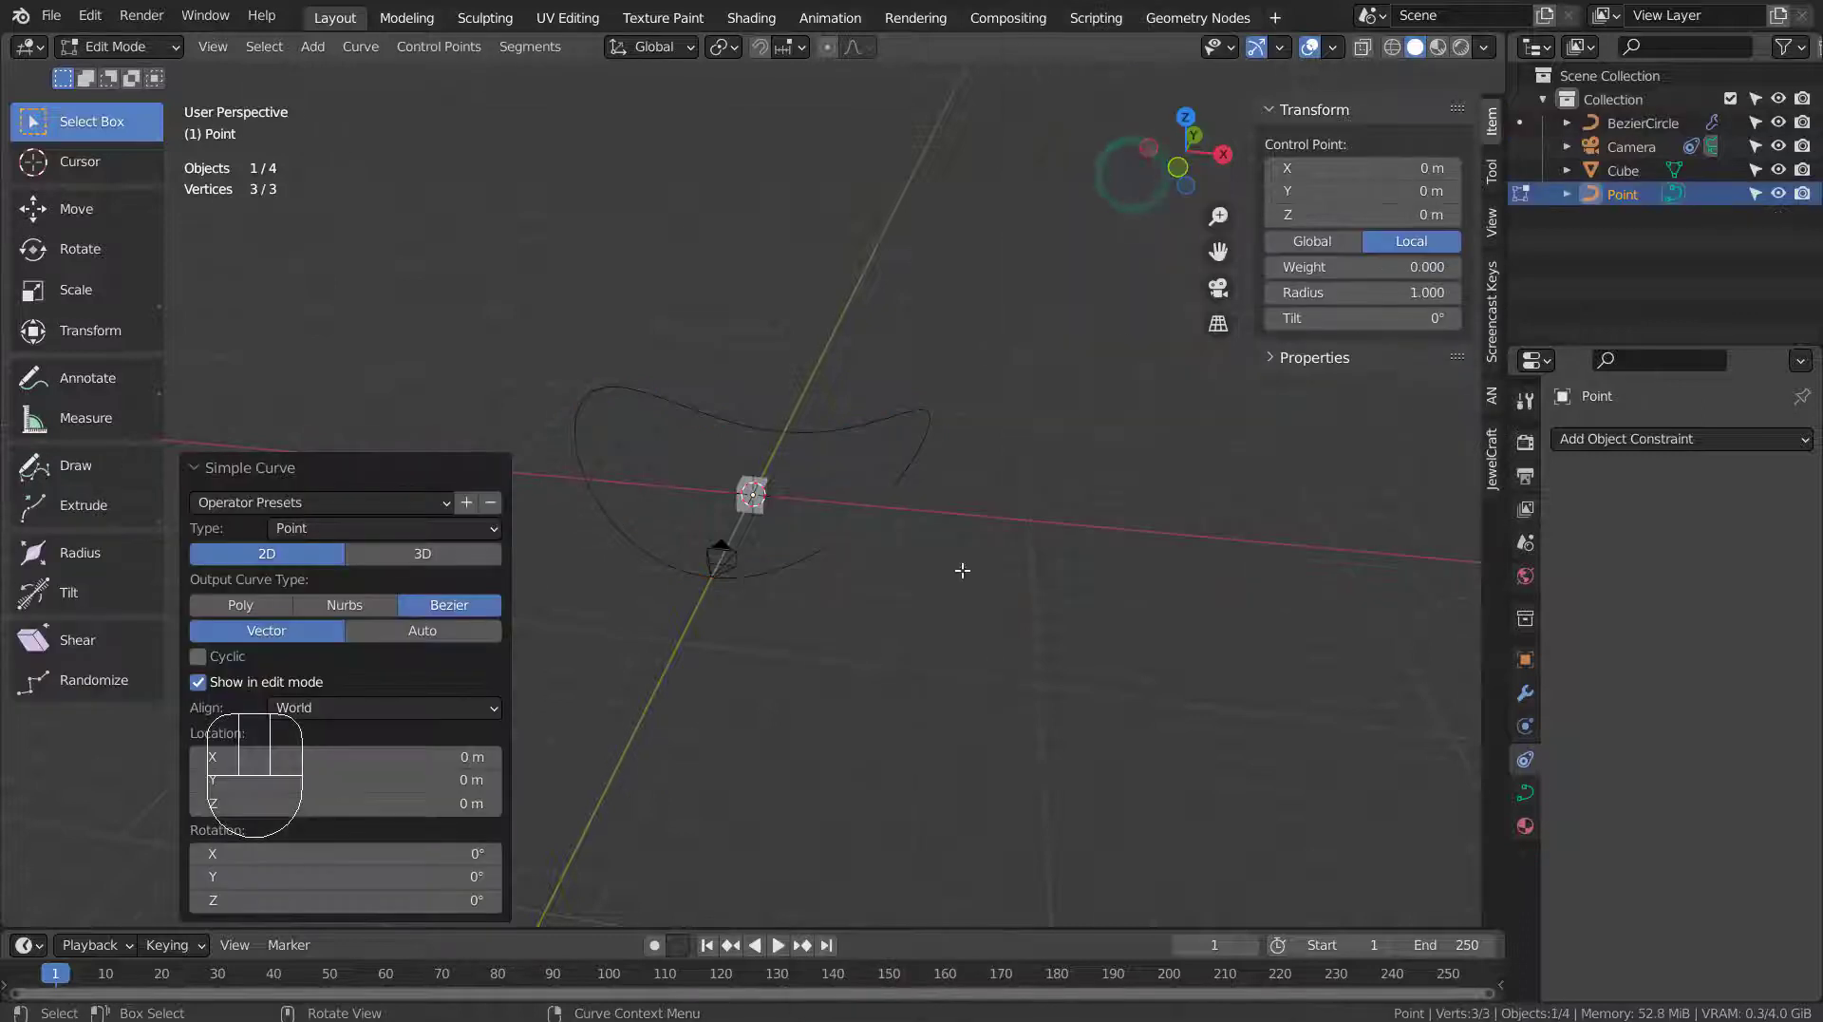
{"action": "left_click", "coordinate": [435, 559]}
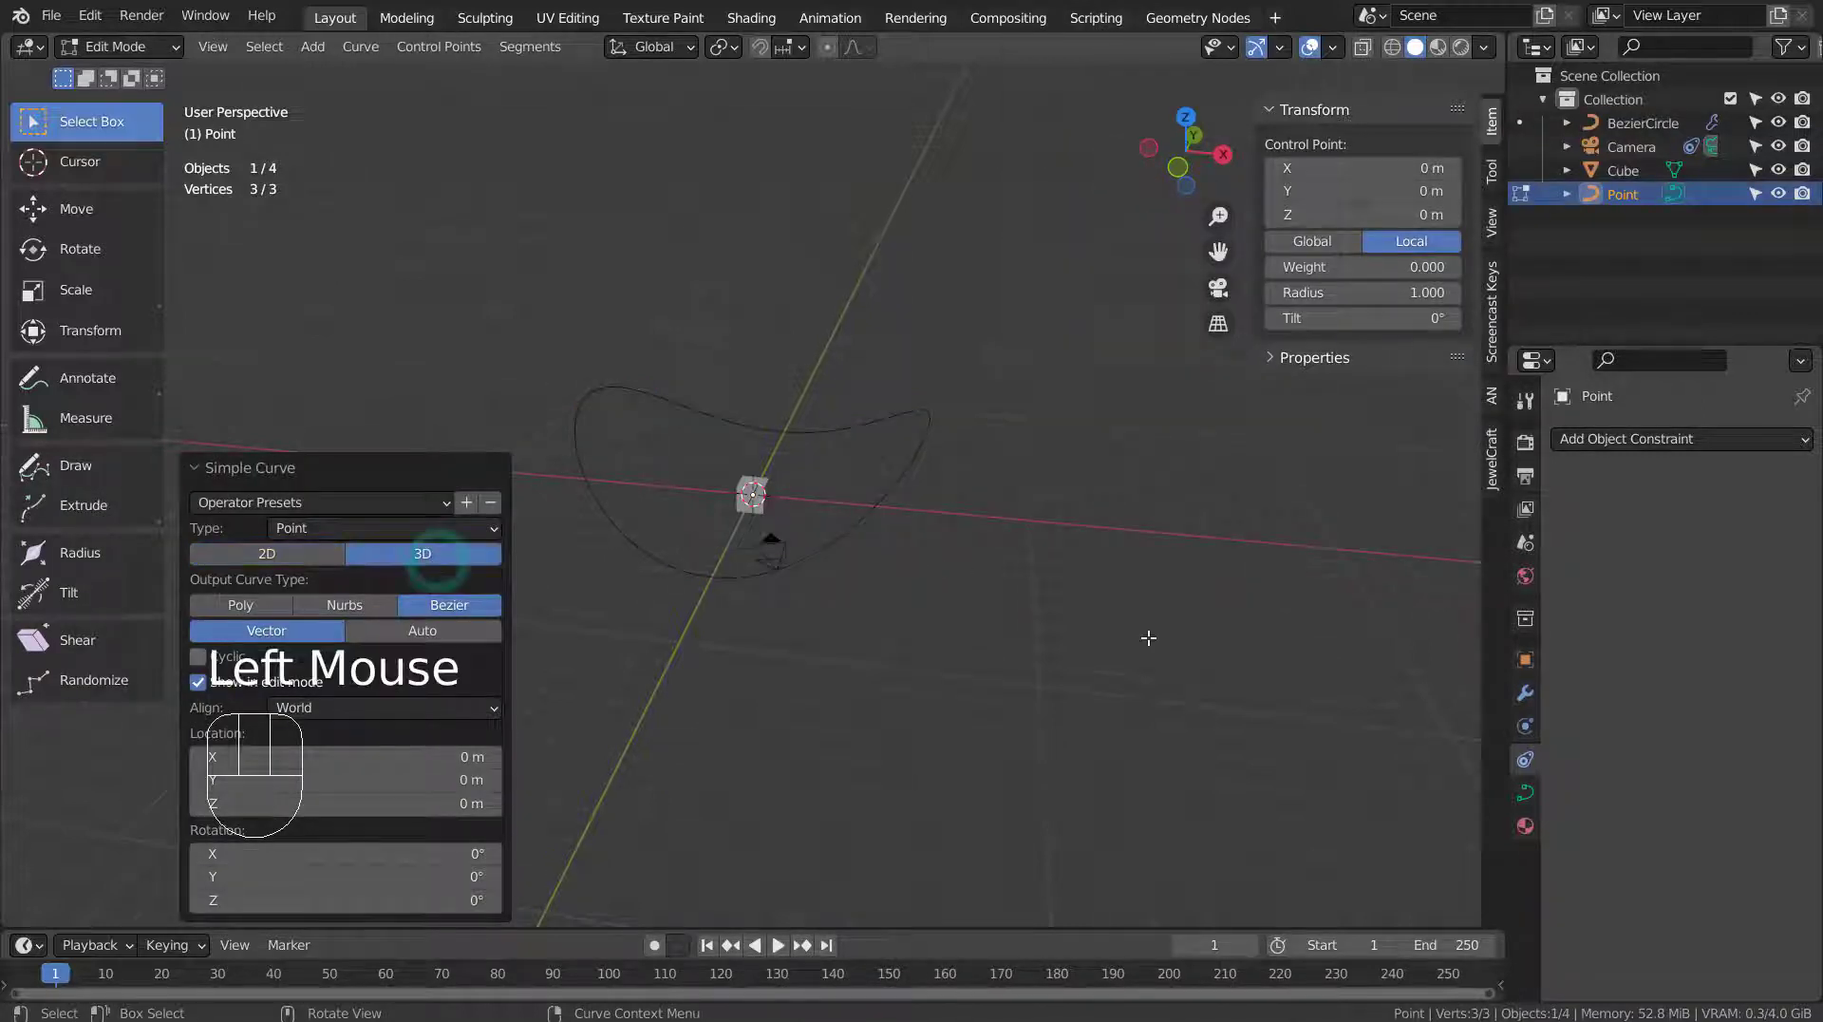
{"action": "key", "text": "KP_1"}
{"action": "key", "text": "KP_3"}
{"action": "key", "text": "KP_1"}
Extrude four curve points in an up-down zigzag to form the wave.
{"action": "key", "text": "e"}
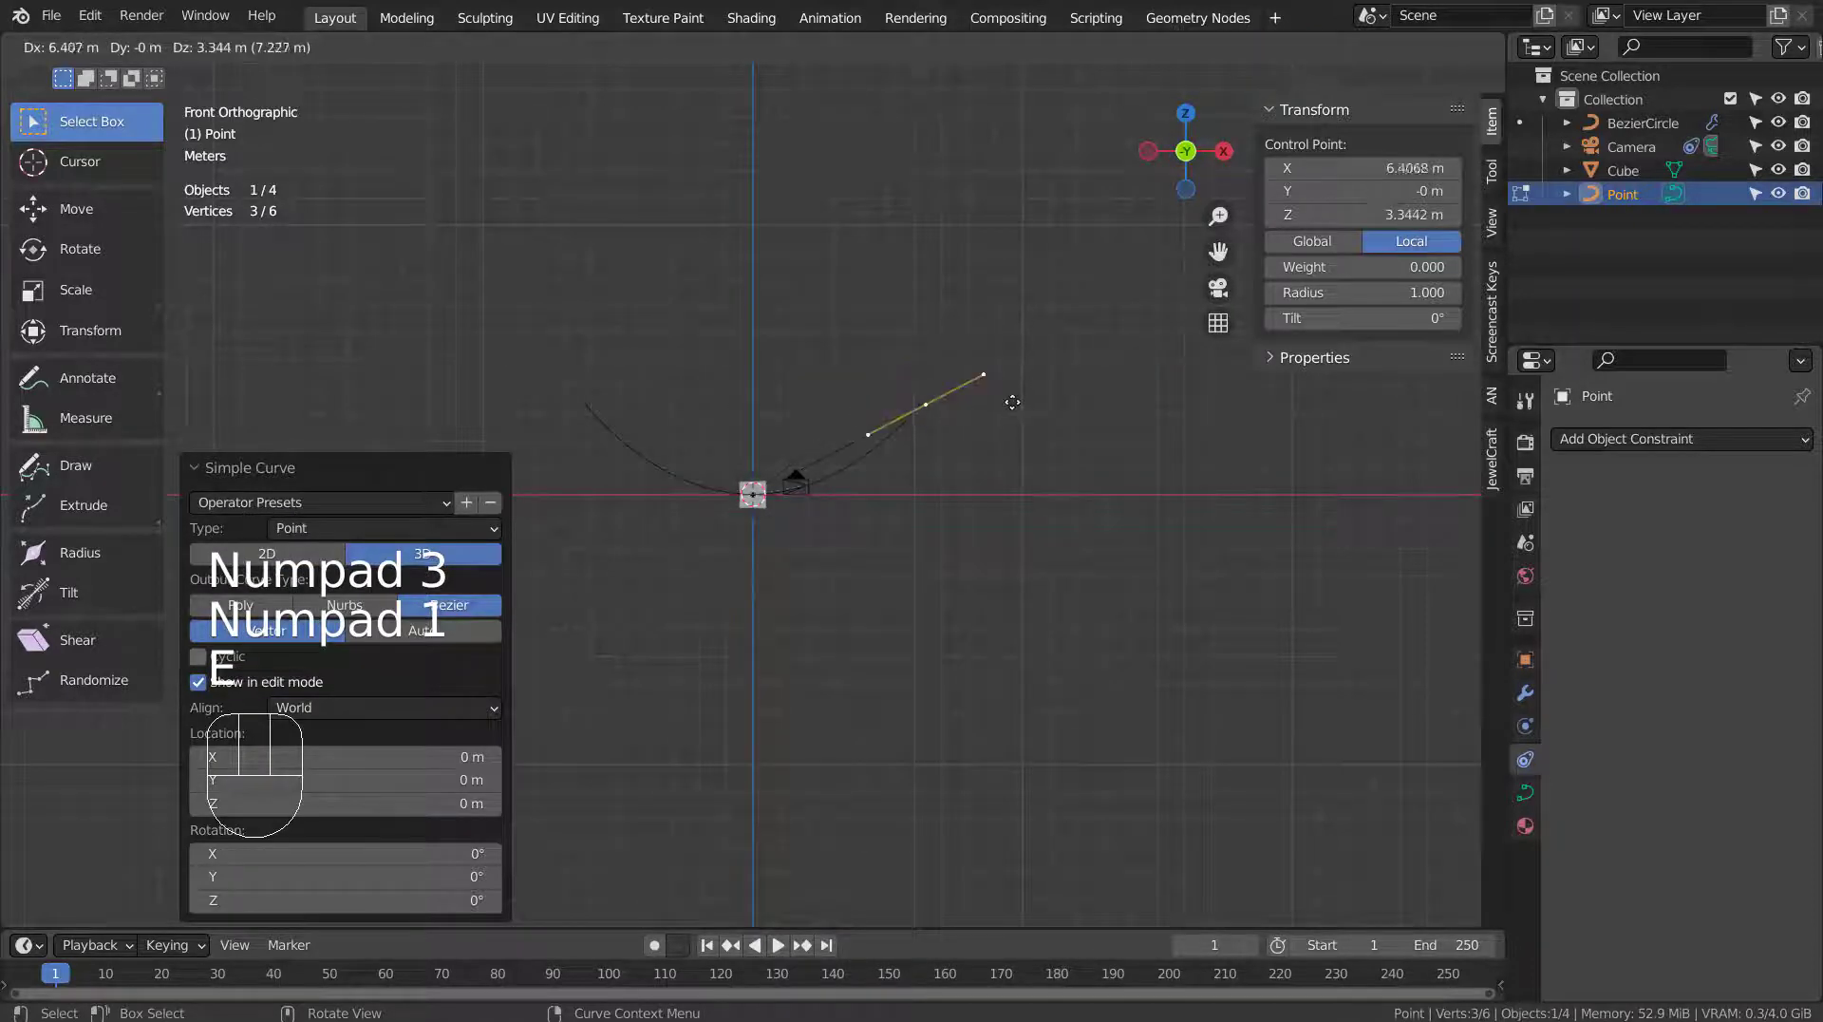
{"action": "left_click", "coordinate": [1029, 383]}
{"action": "key", "text": "e"}
{"action": "left_click", "coordinate": [1216, 570]}
{"action": "key", "text": "e"}
{"action": "left_click", "coordinate": [1403, 376]}
{"action": "middle_click_drag", "start_coordinate": [1343, 504], "coordinate": [913, 661], "text": "shift"}
{"action": "key", "text": "e"}
{"action": "left_click", "coordinate": [1397, 94]}
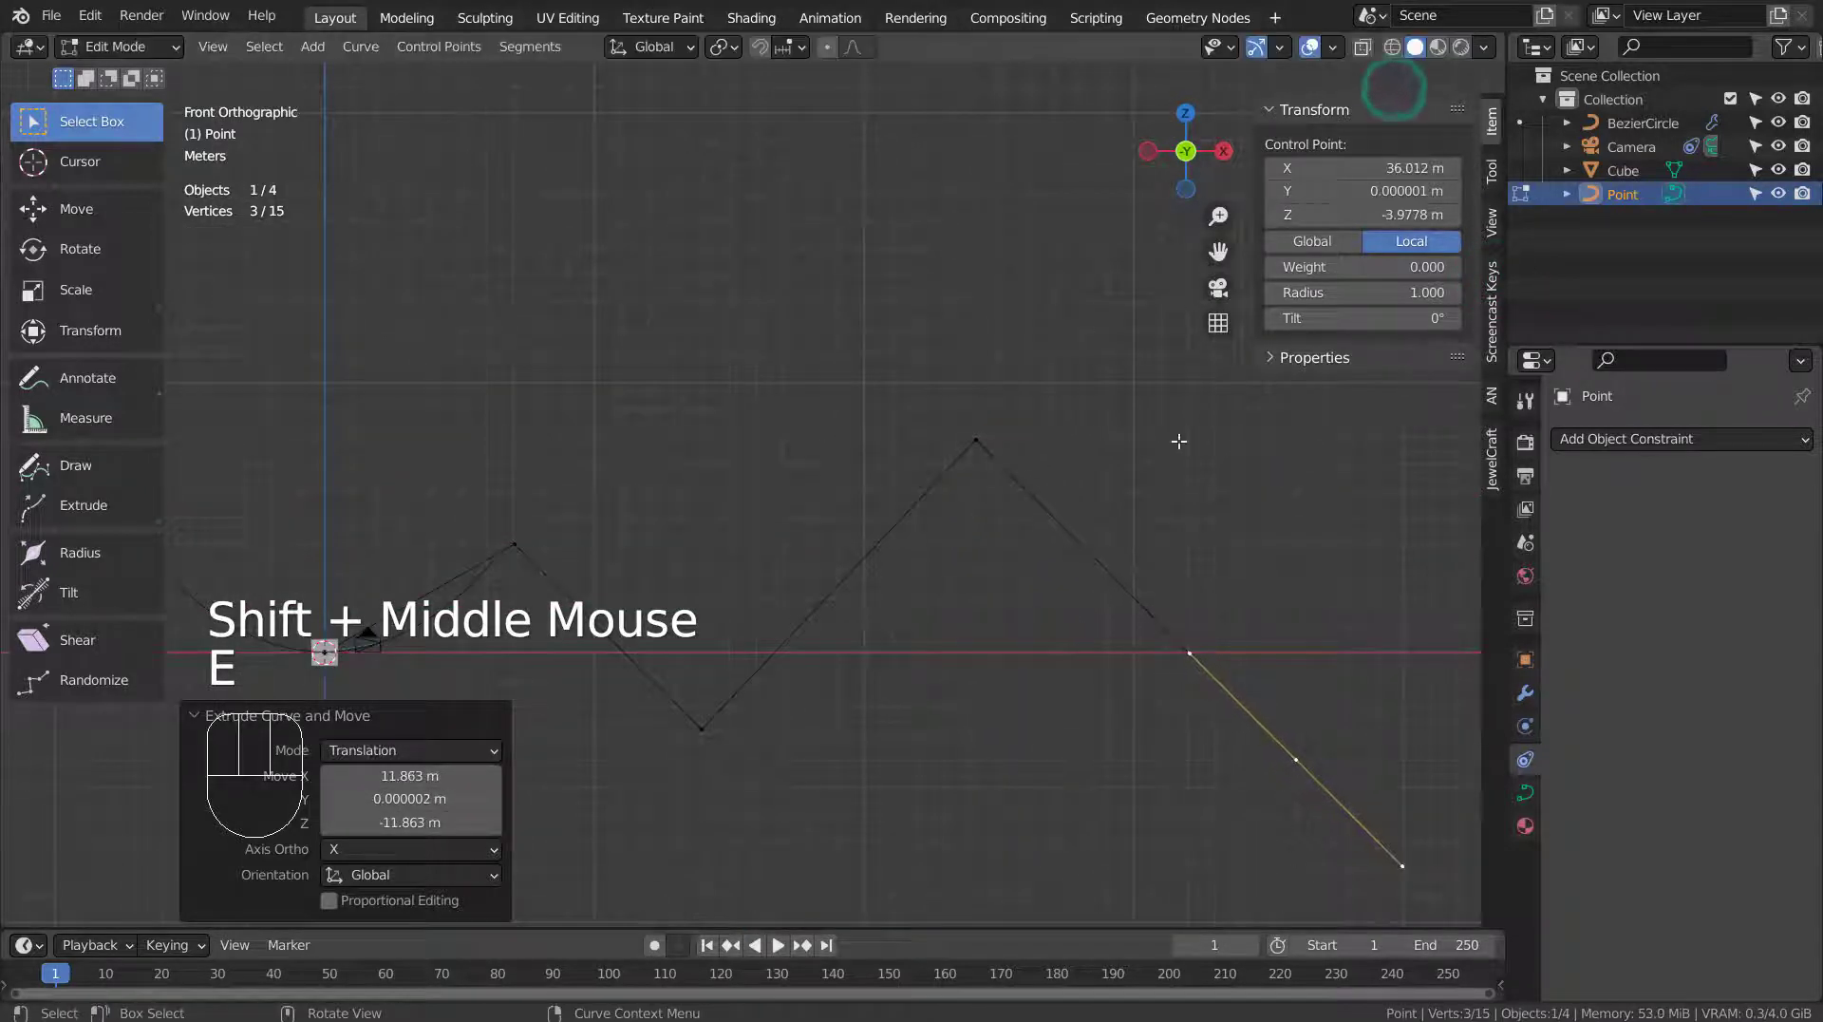
Set all the curve's points to Automatic handles to smooth the wave, then return to Object Mode.
{"action": "key", "text": "a"}
{"action": "key", "text": "v"}
{"action": "left_click", "coordinate": [1235, 502]}
{"action": "key", "text": "Tab"}
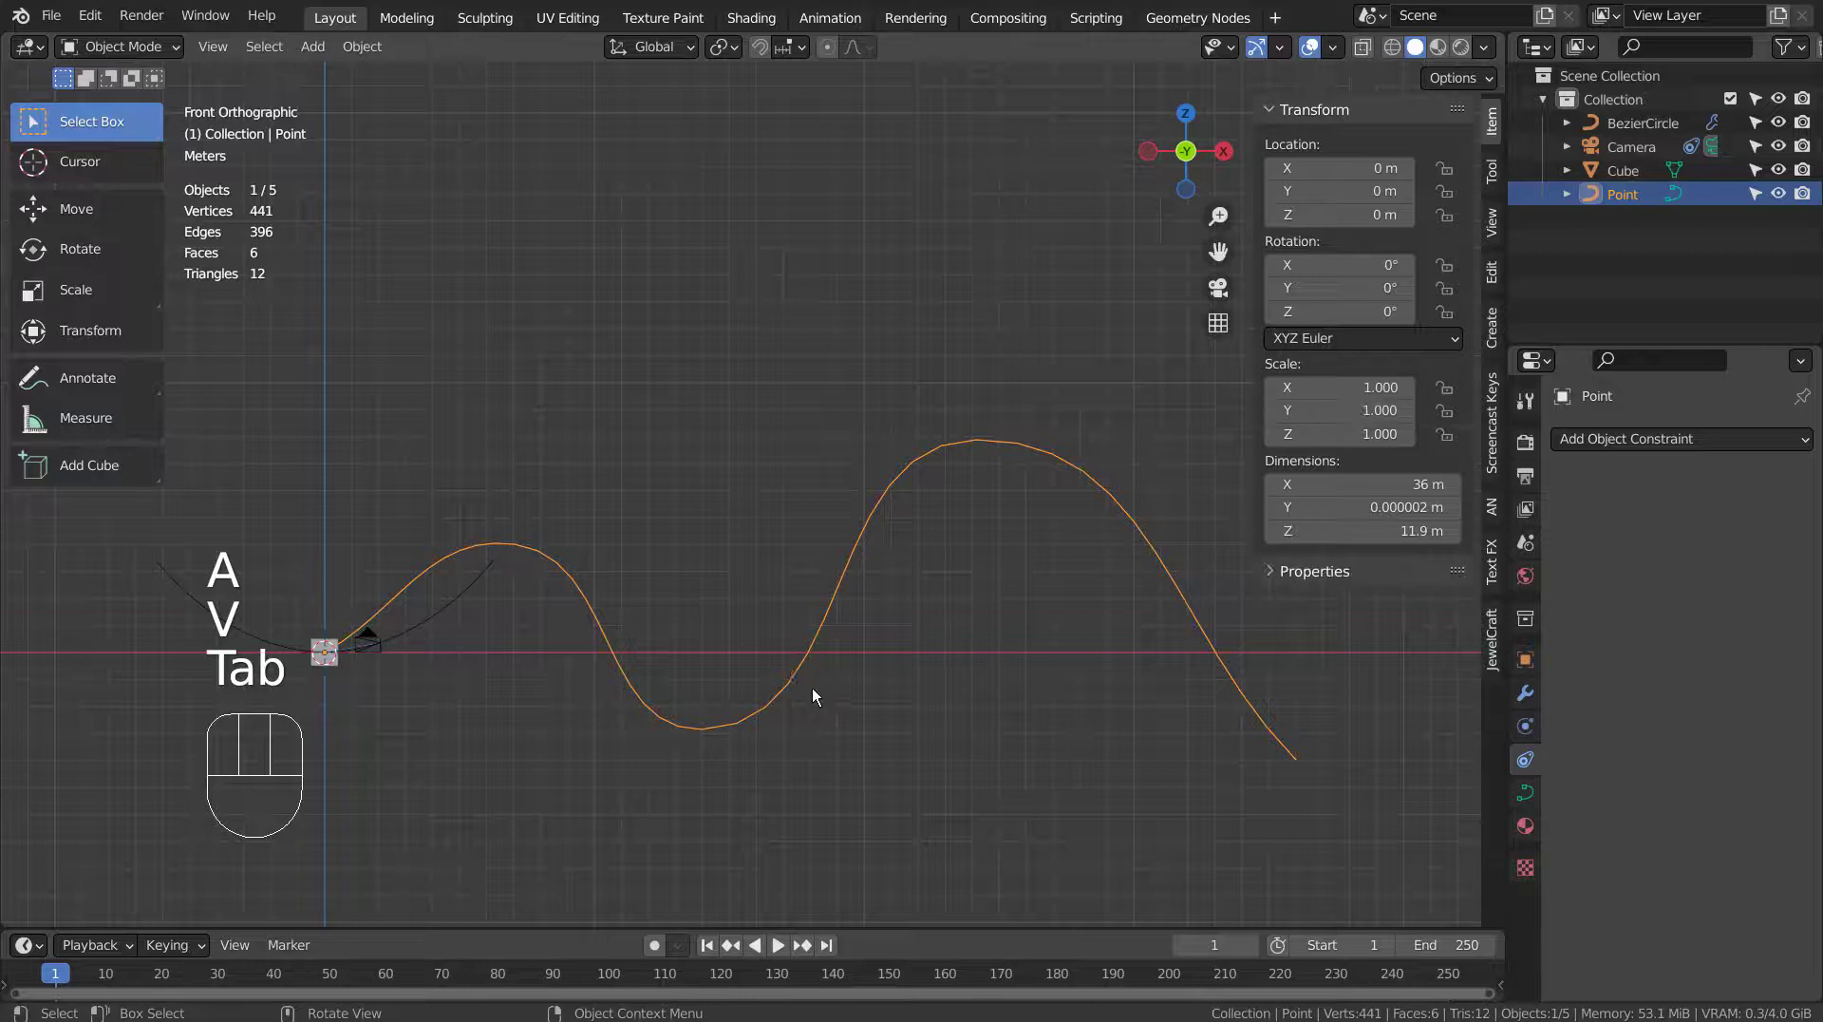
{"action": "middle_click_drag", "start_coordinate": [812, 688], "coordinate": [841, 729]}
Give the Cube a Follow Path constraint targeting Point with Follow Curve, then play.
{"action": "left_click", "coordinate": [310, 670]}
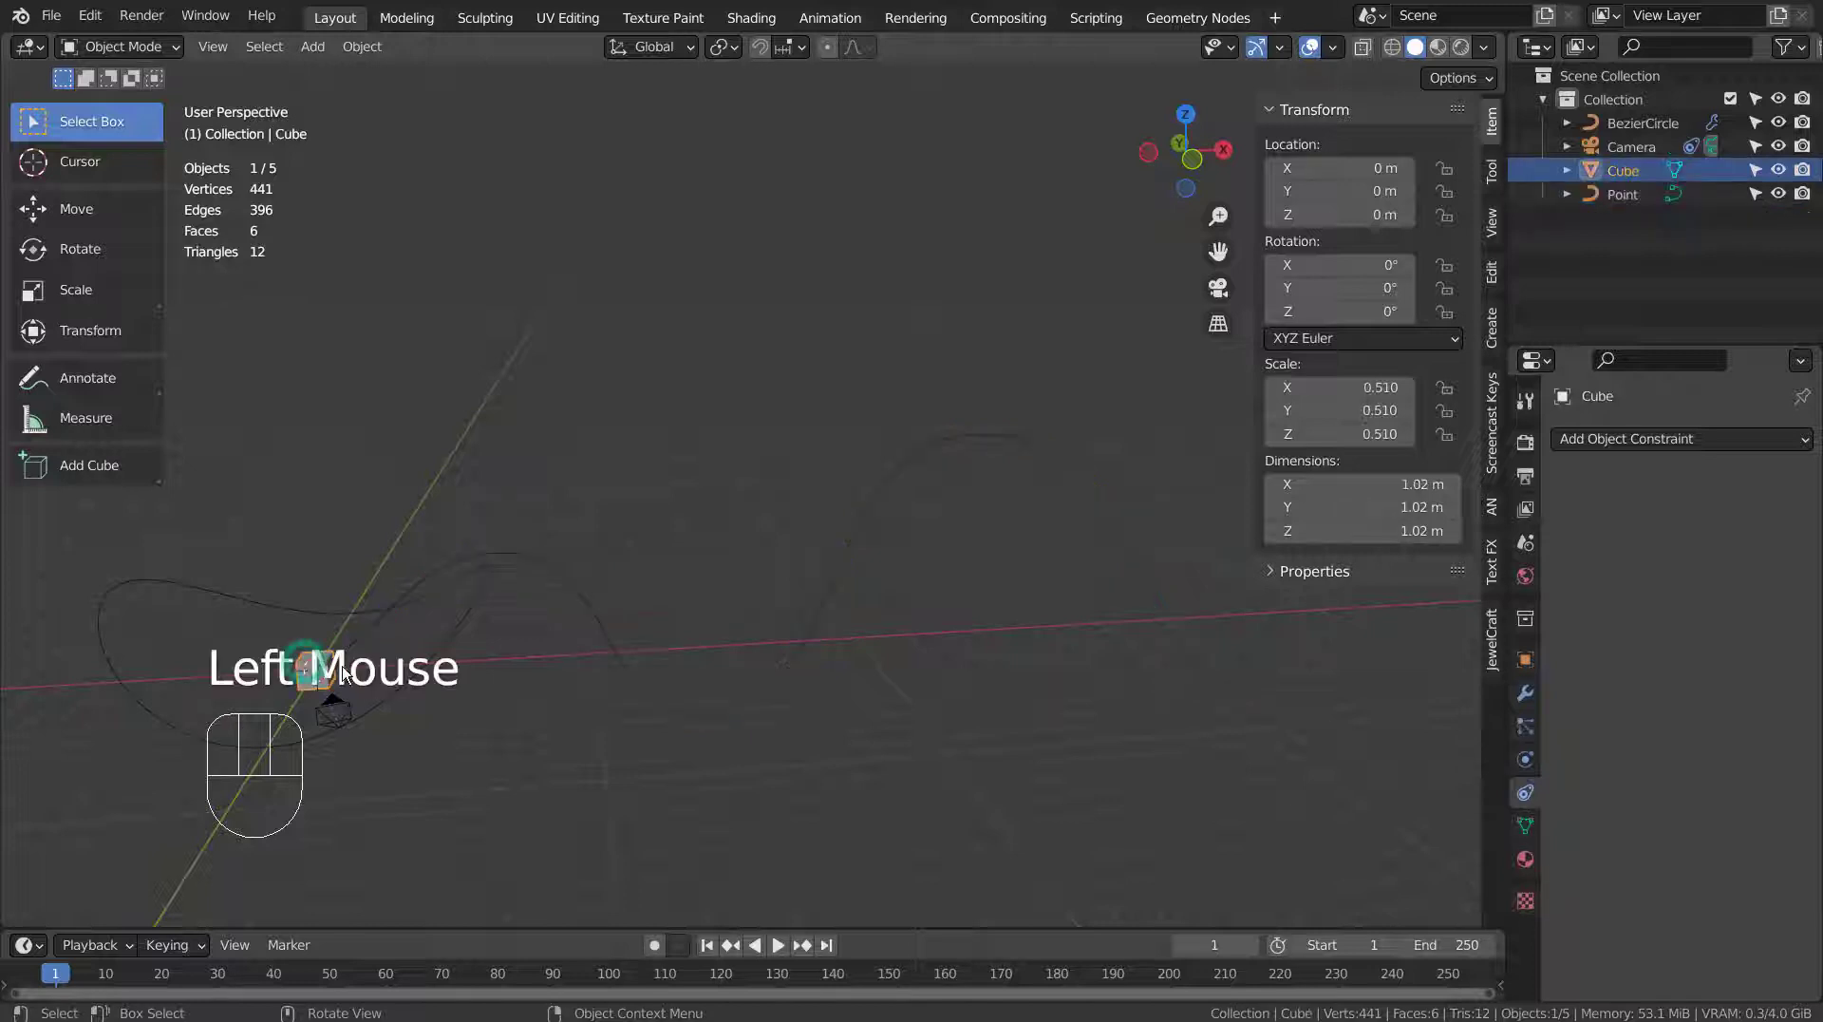
{"action": "left_click", "coordinate": [1712, 435]}
{"action": "left_click", "coordinate": [1742, 606]}
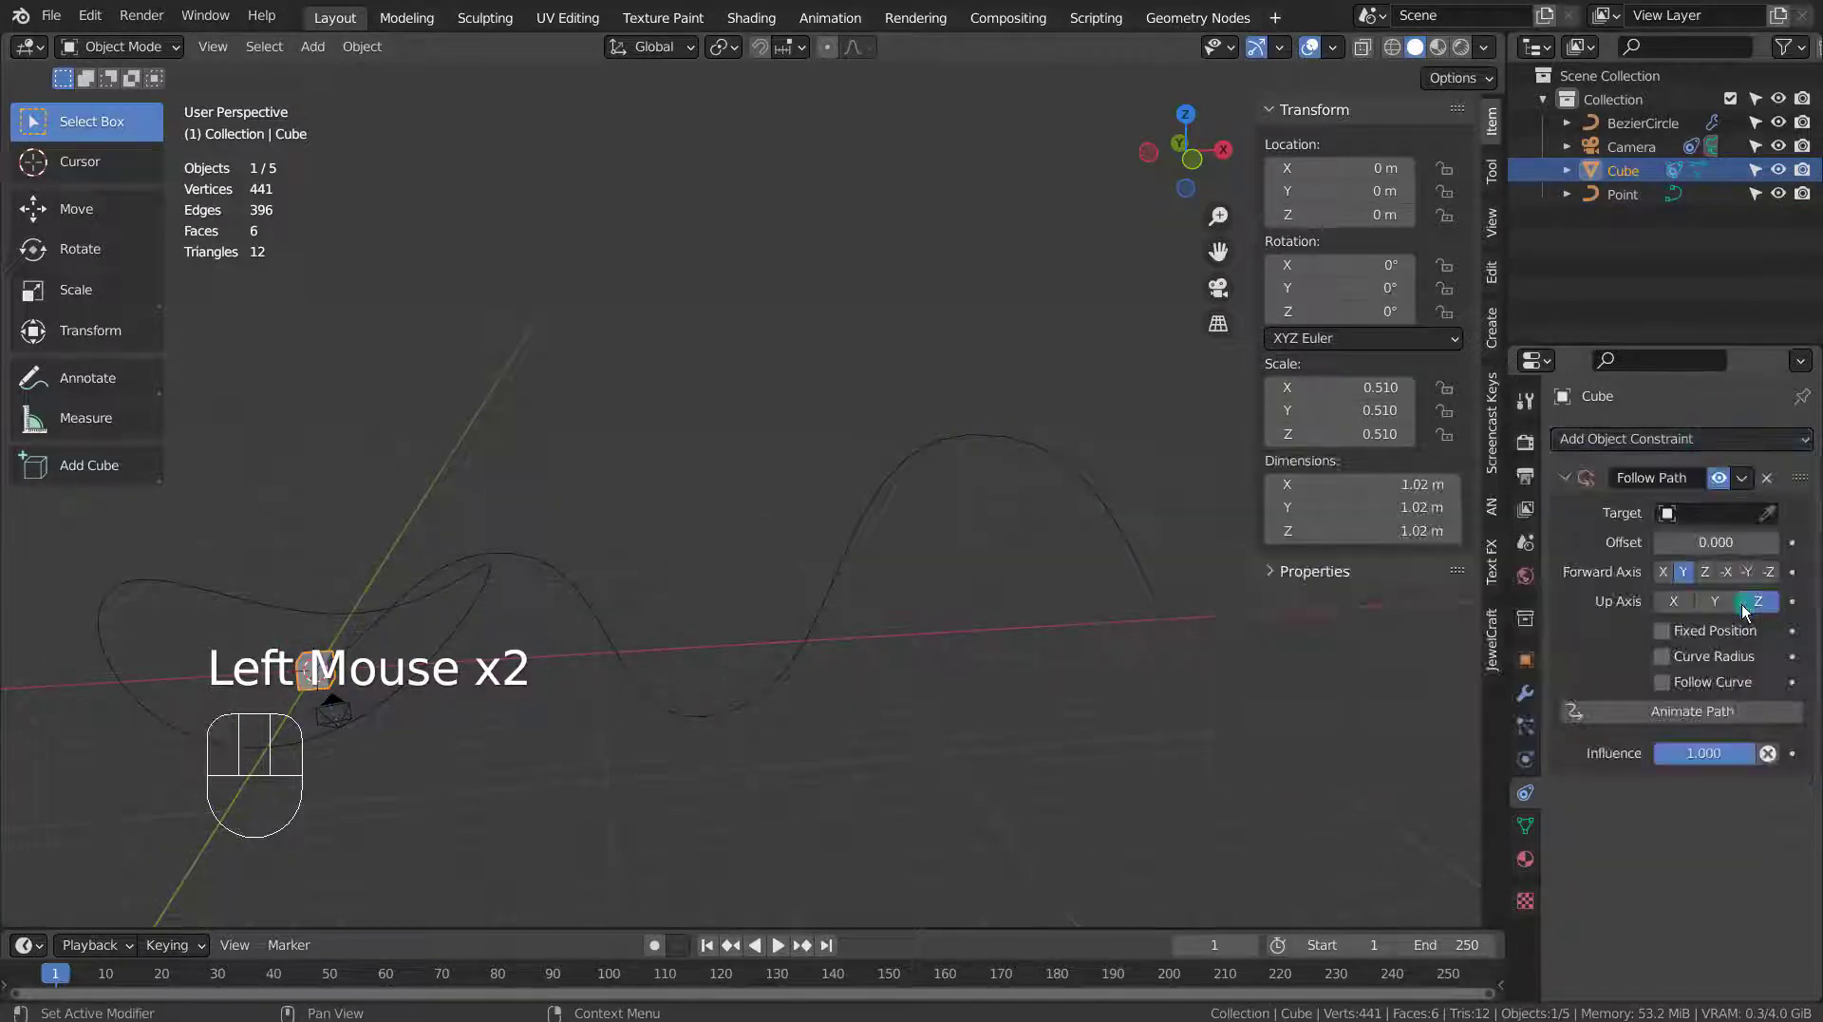
{"action": "left_click", "coordinate": [1669, 513]}
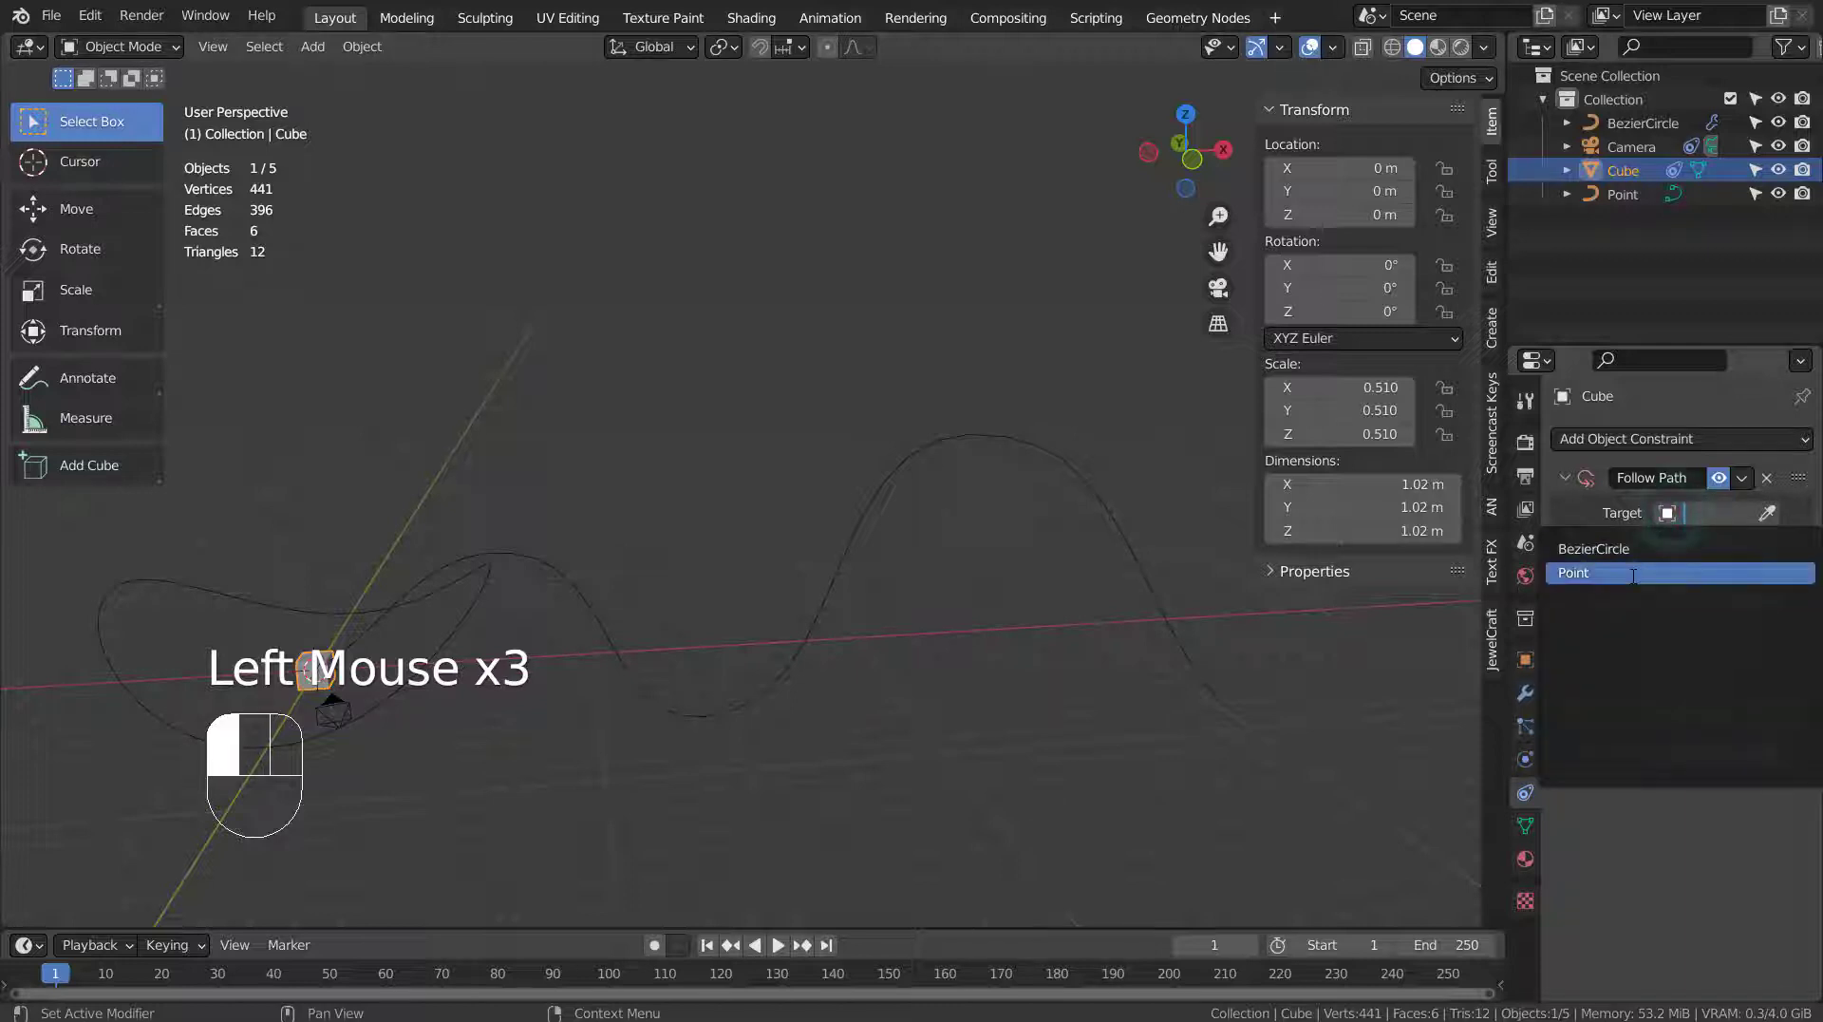
{"action": "left_click", "coordinate": [1632, 572]}
{"action": "left_click", "coordinate": [1664, 683]}
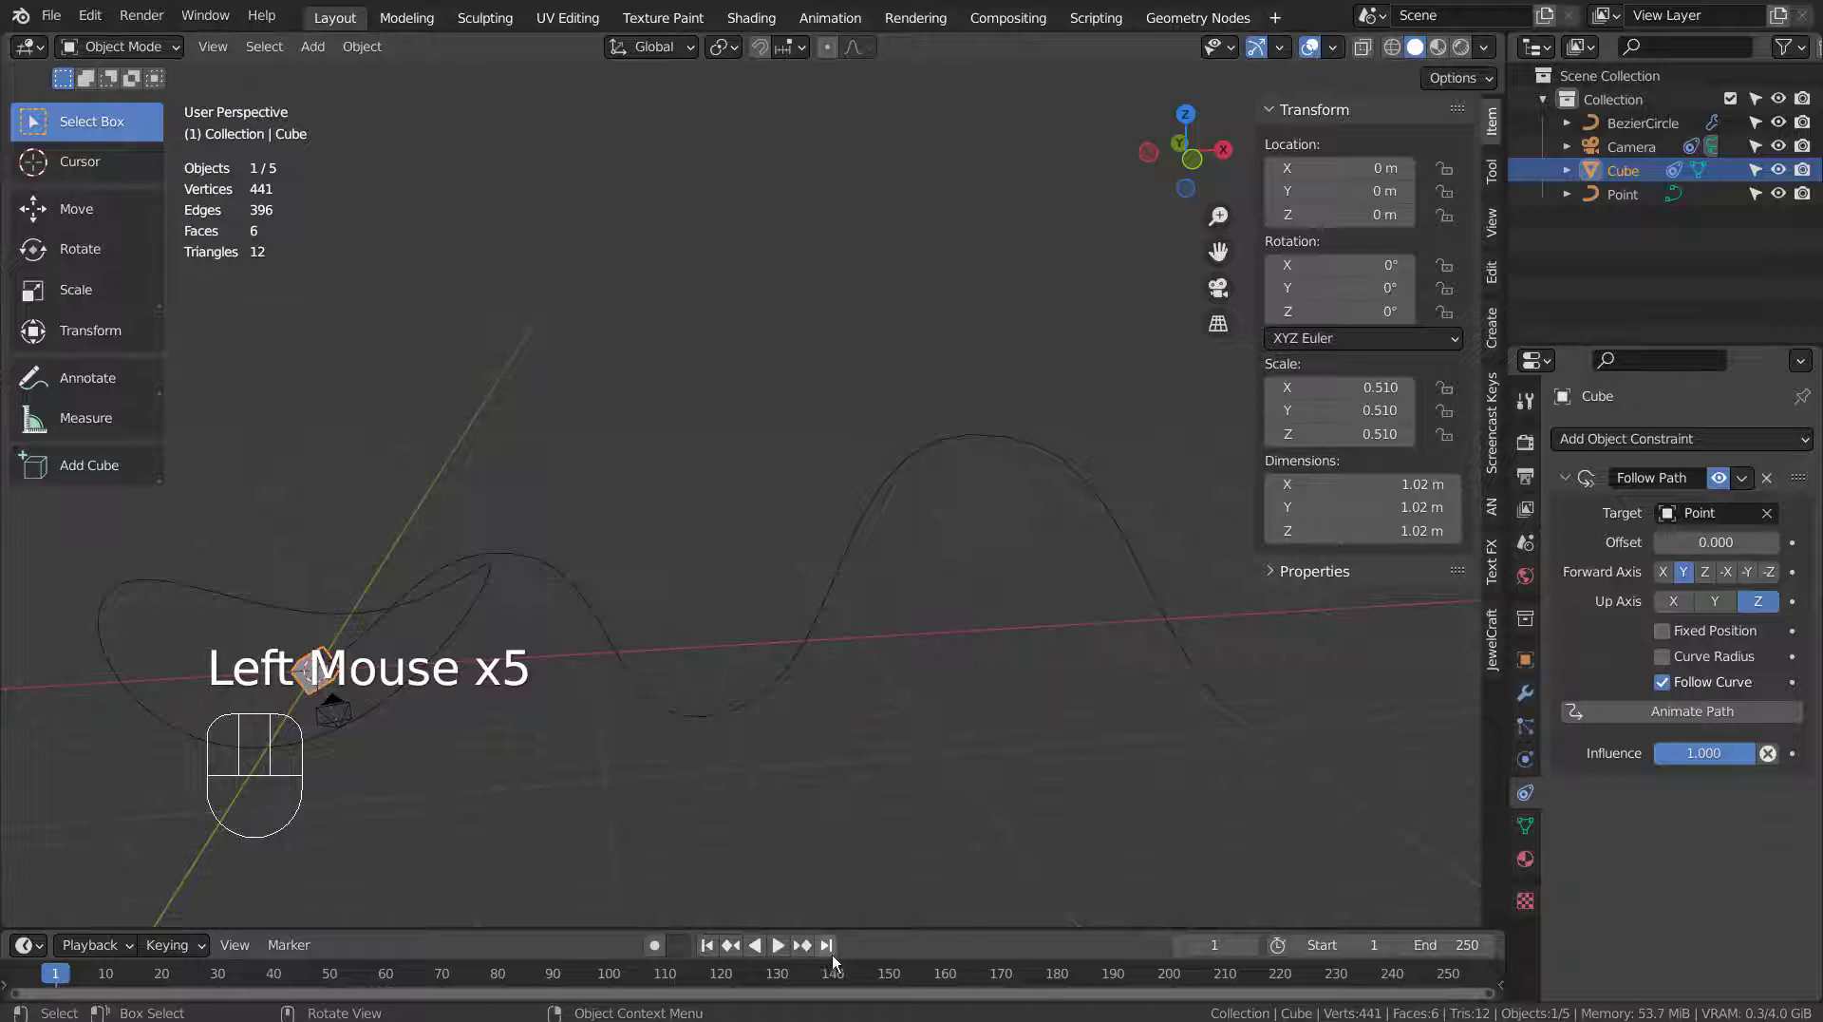
{"action": "left_click", "coordinate": [776, 946]}
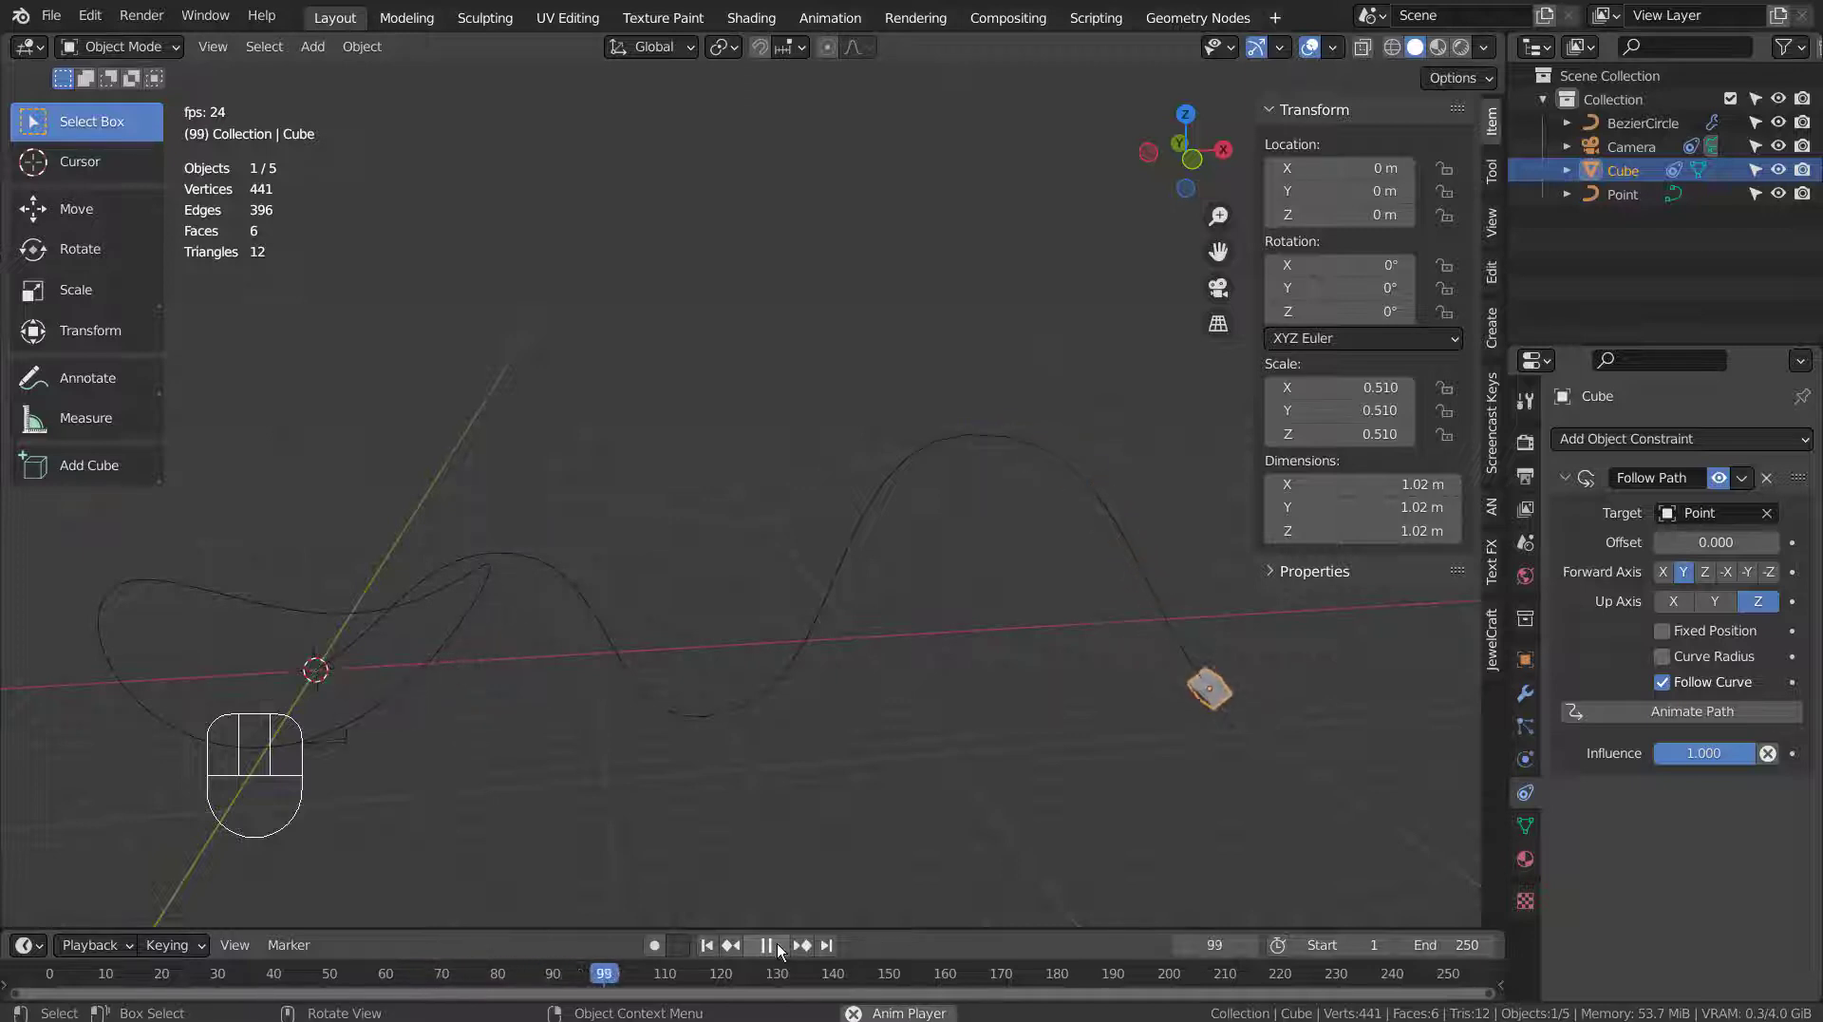
Replay the cube's wave journey through the camera, rewind to frame 1, and zoom out.
{"action": "left_click", "coordinate": [770, 945]}
{"action": "left_click", "coordinate": [707, 945]}
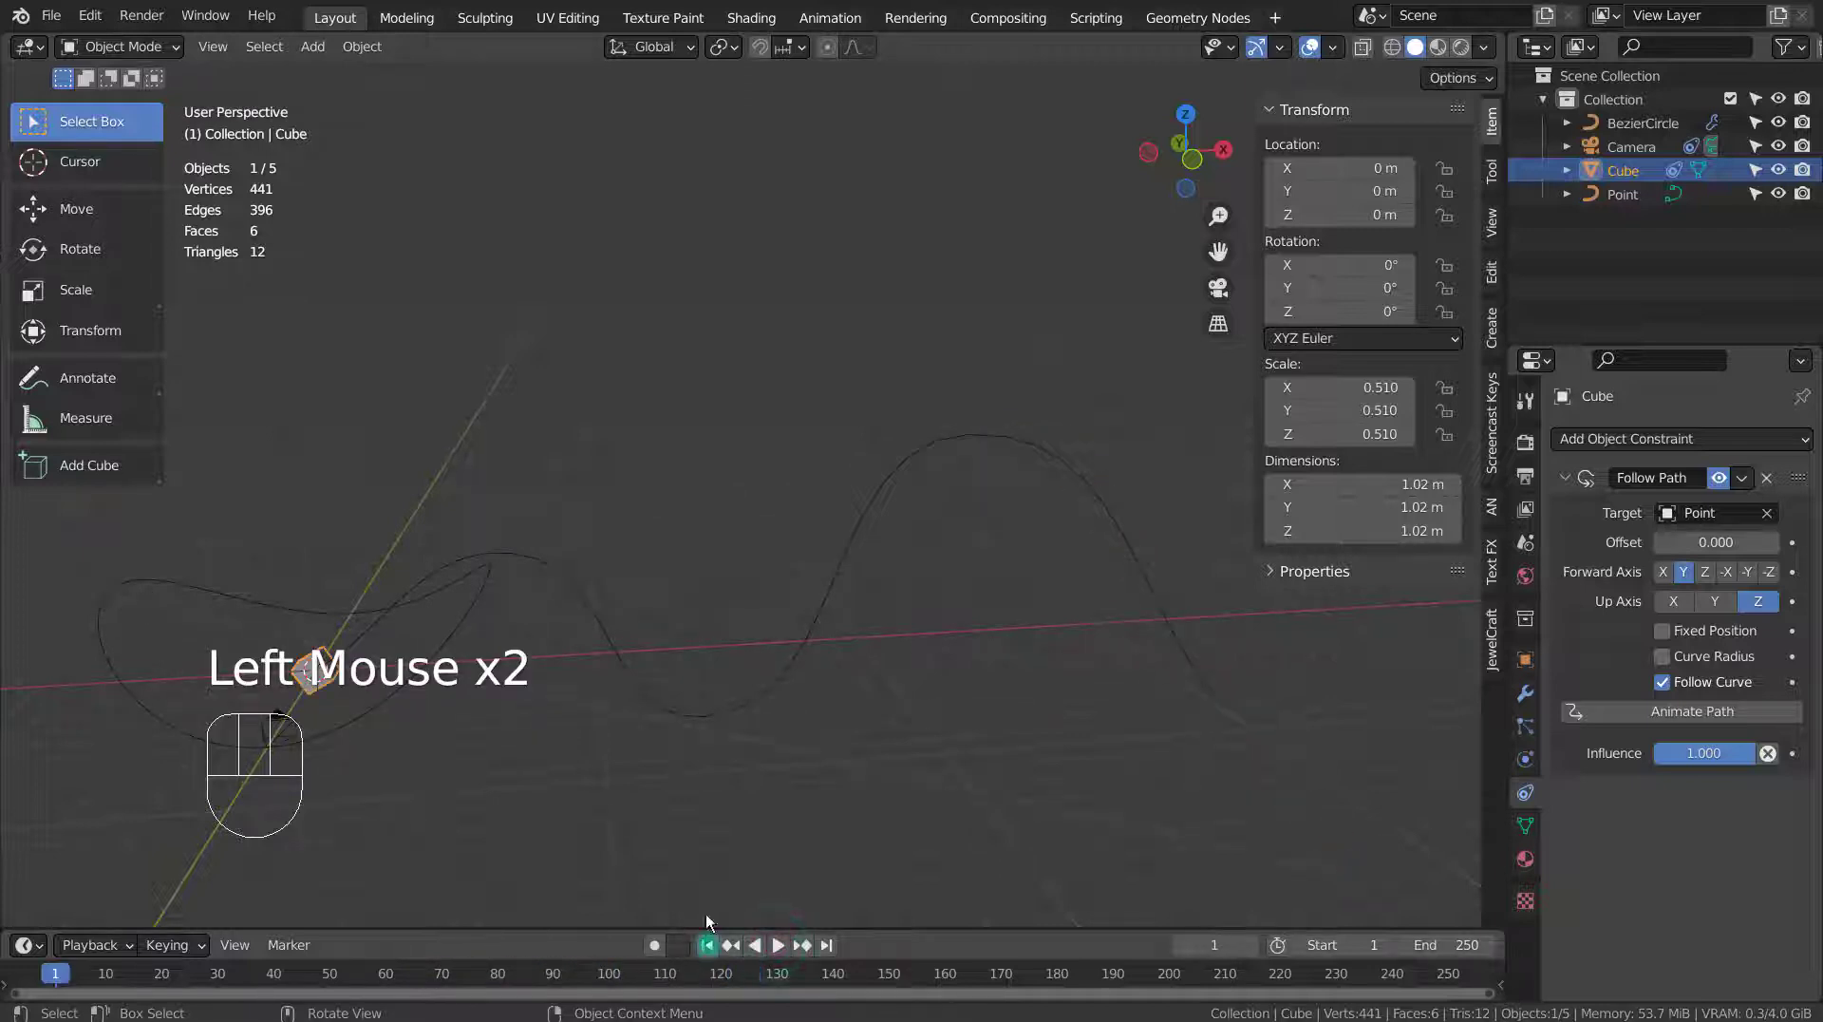
{"action": "key", "text": "KP_0"}
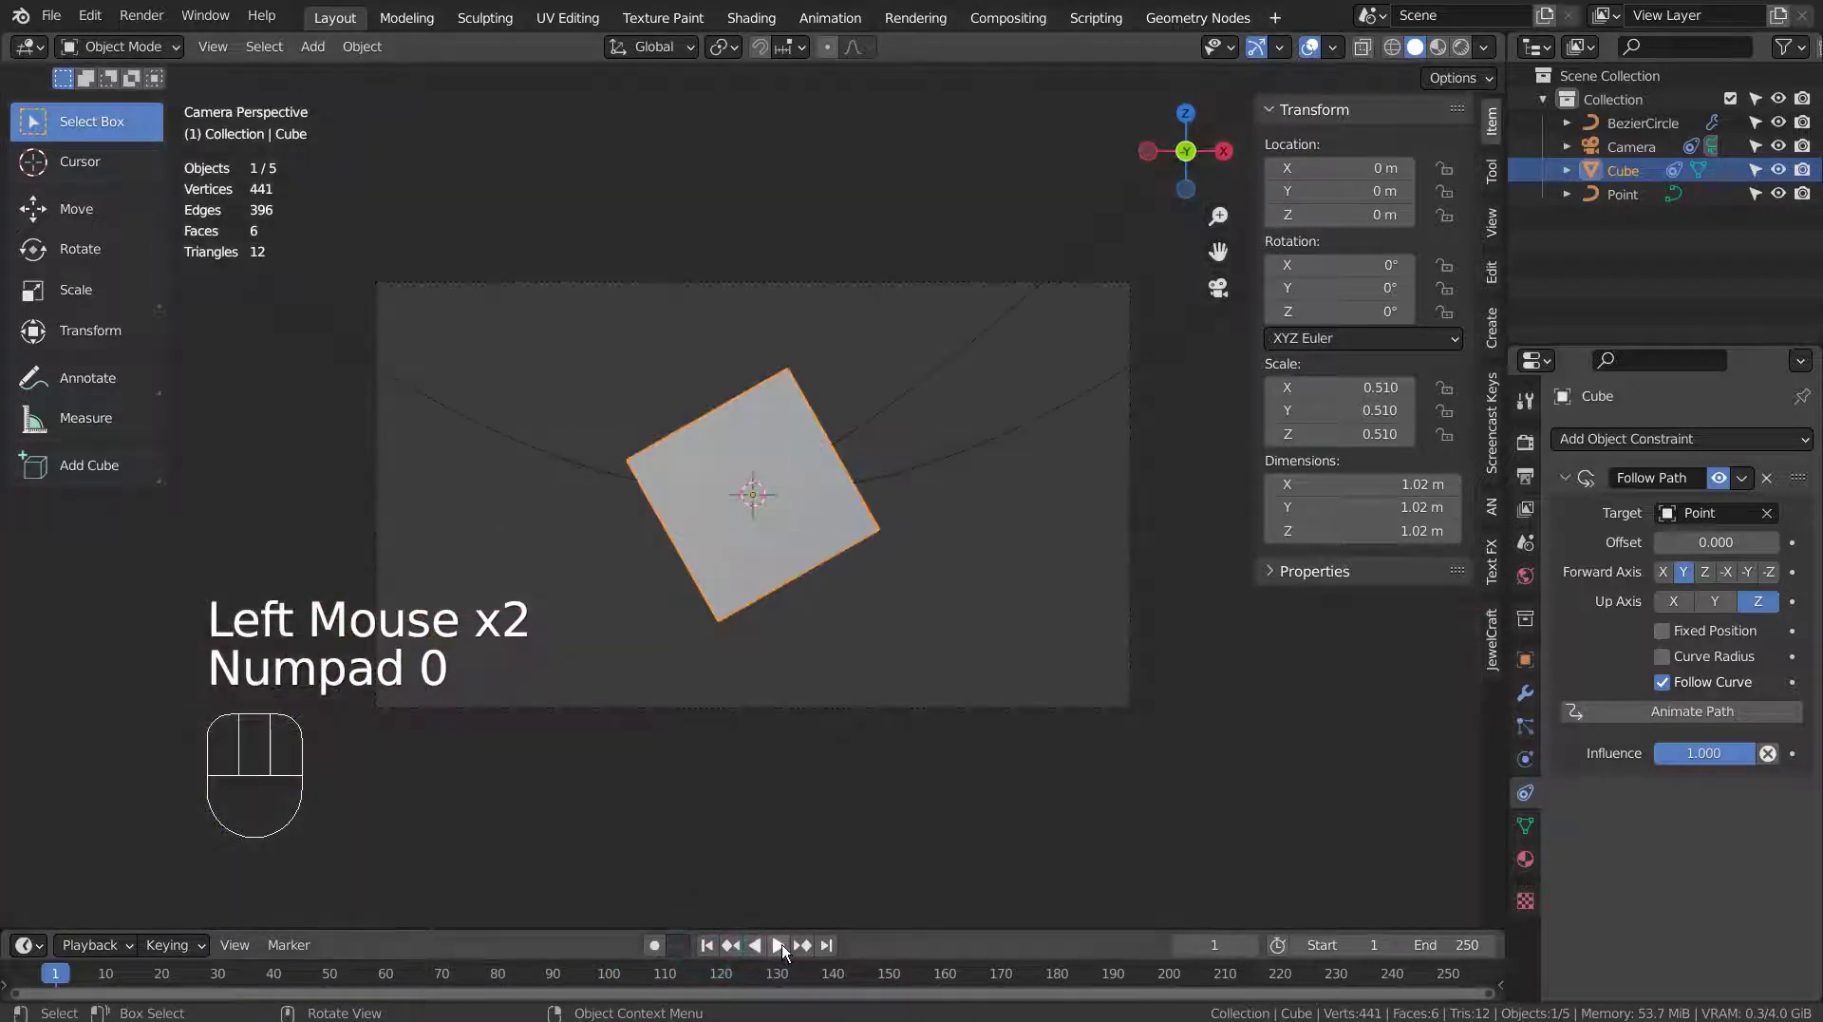
{"action": "left_click", "coordinate": [780, 945]}
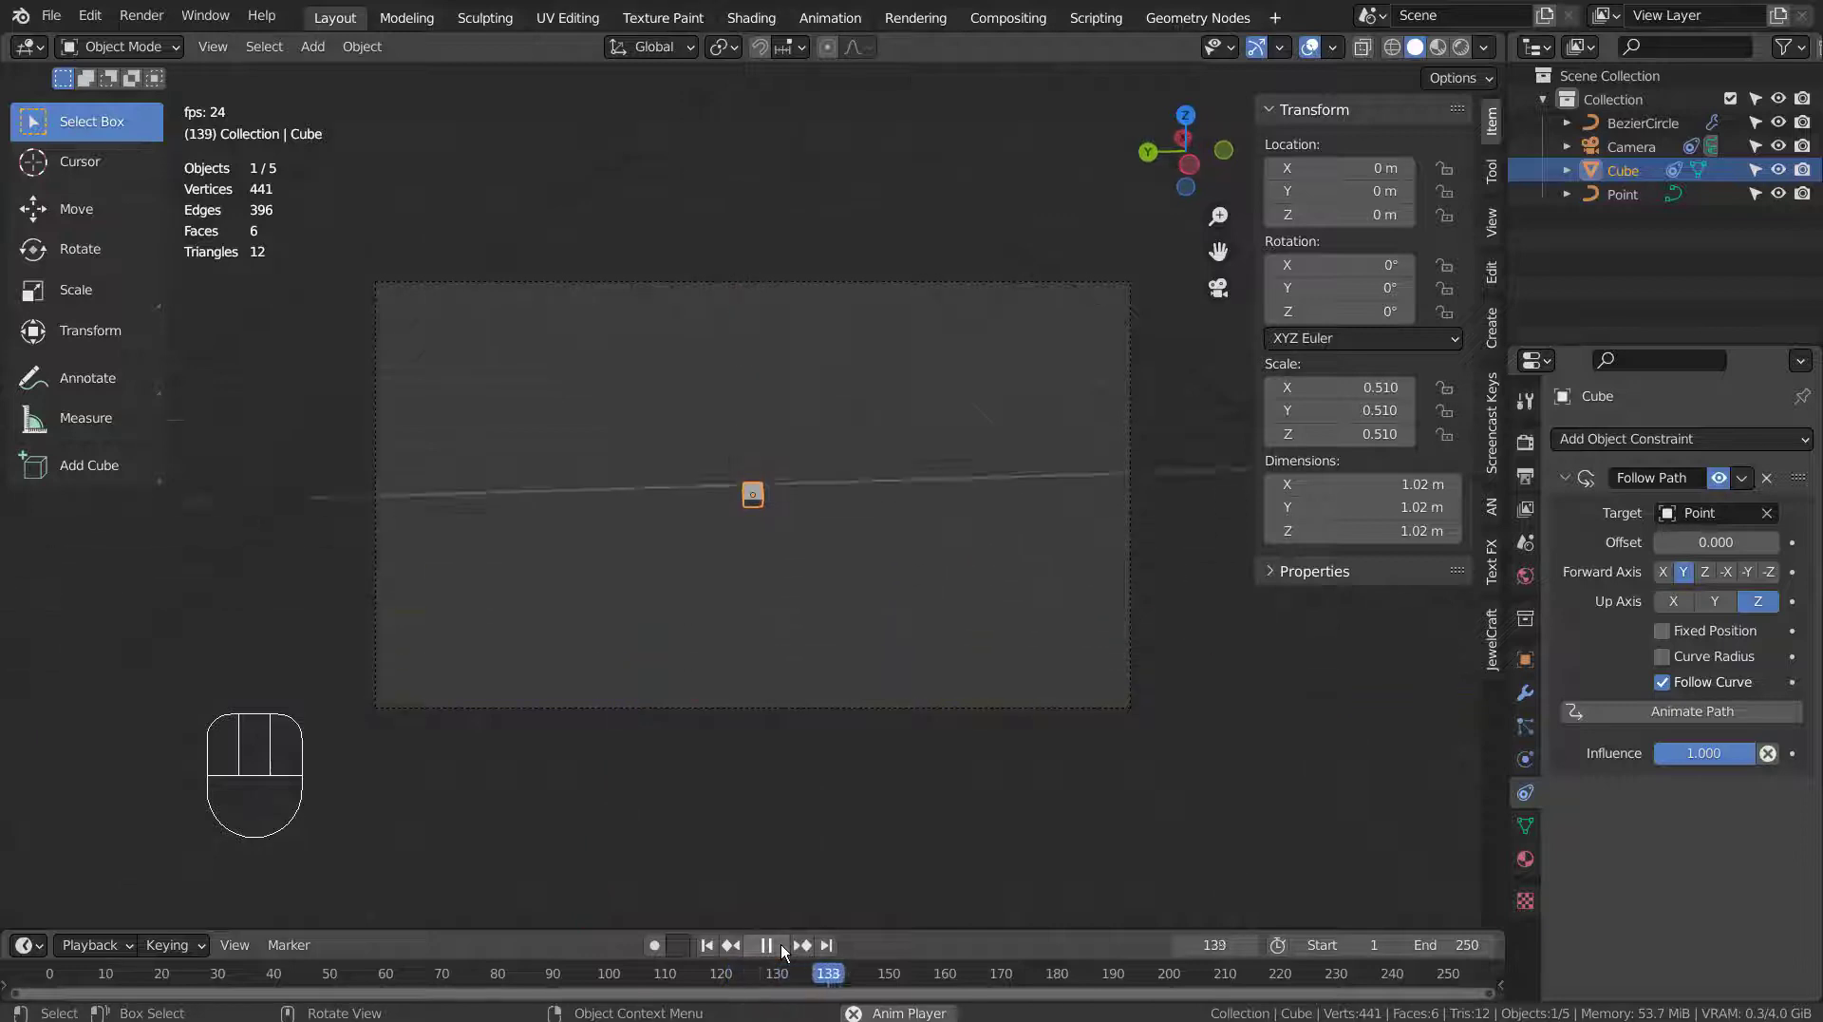
{"action": "left_click", "coordinate": [781, 944]}
{"action": "left_click", "coordinate": [707, 944]}
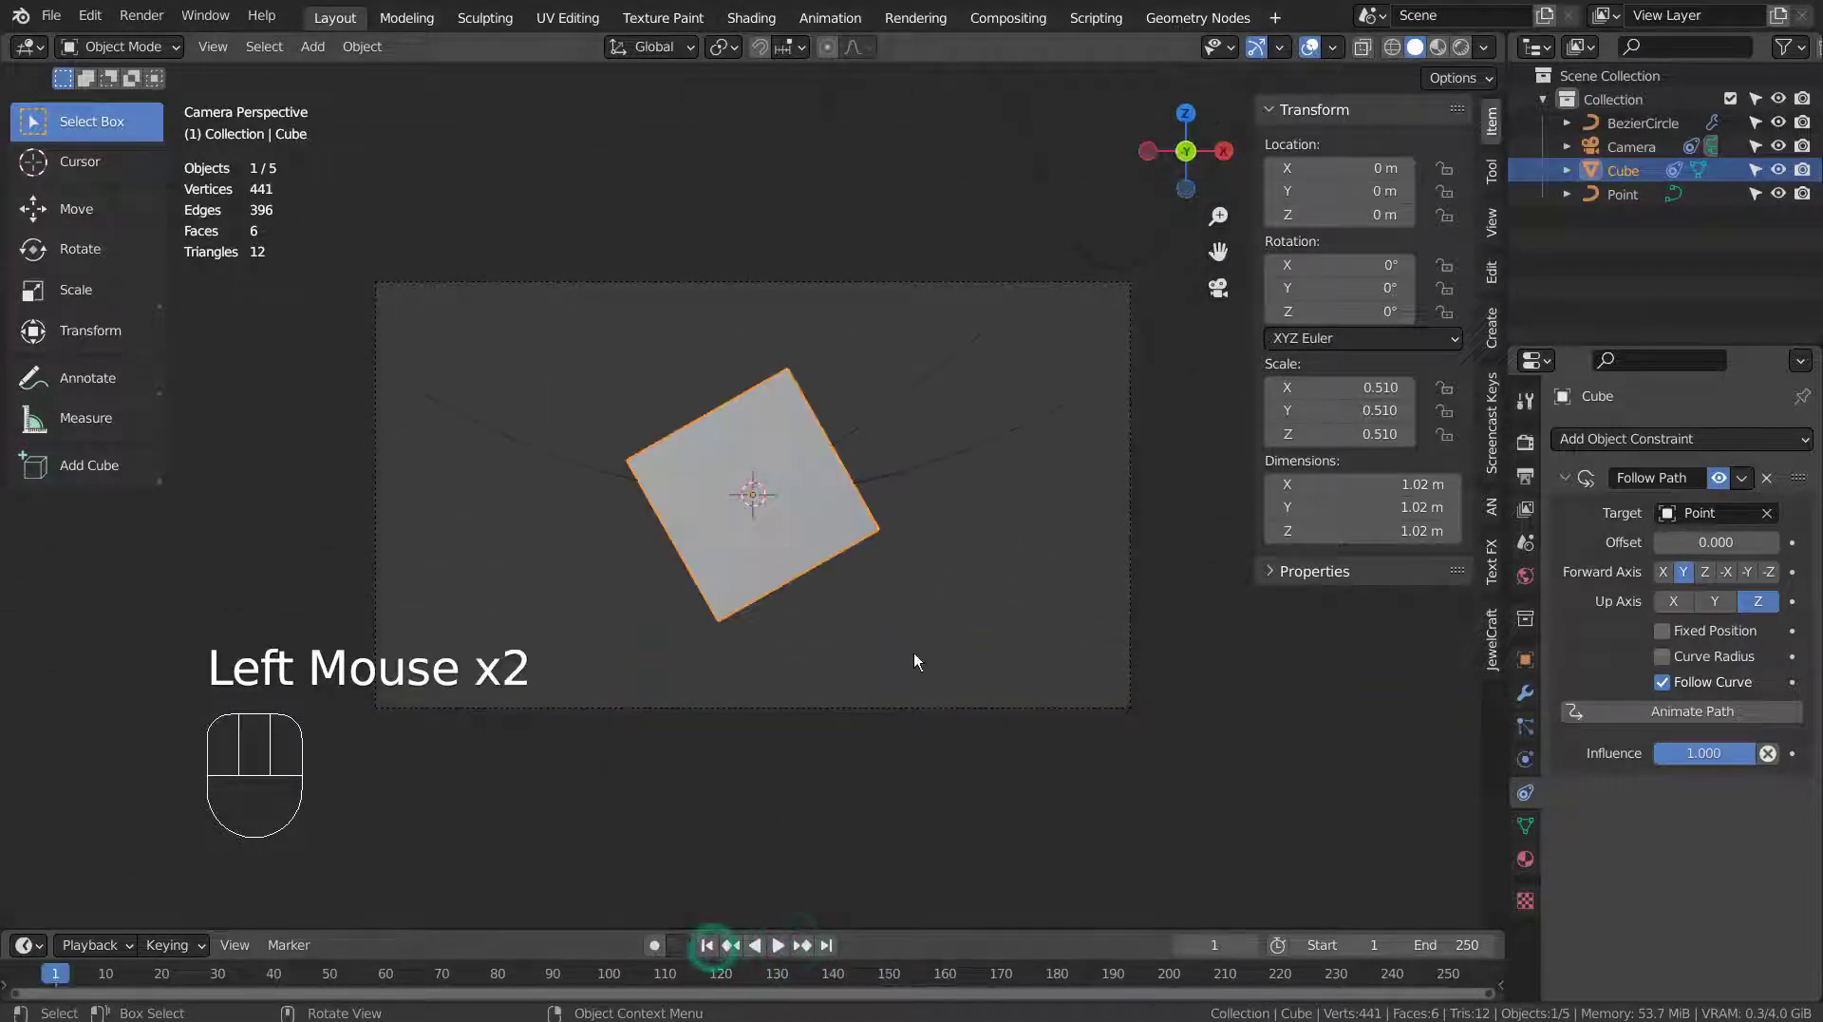
{"action": "middle_click_drag", "start_coordinate": [920, 648], "coordinate": [910, 464]}
{"action": "scroll", "coordinate": [903, 640], "scroll_direction": "down", "scroll_amount": 3}
{"action": "scroll", "coordinate": [903, 640], "scroll_direction": "down", "scroll_amount": 1}
Give BezierCircle a Follow Path constraint on Point with Follow Curve and Animate Path.
{"action": "left_click", "coordinate": [898, 458]}
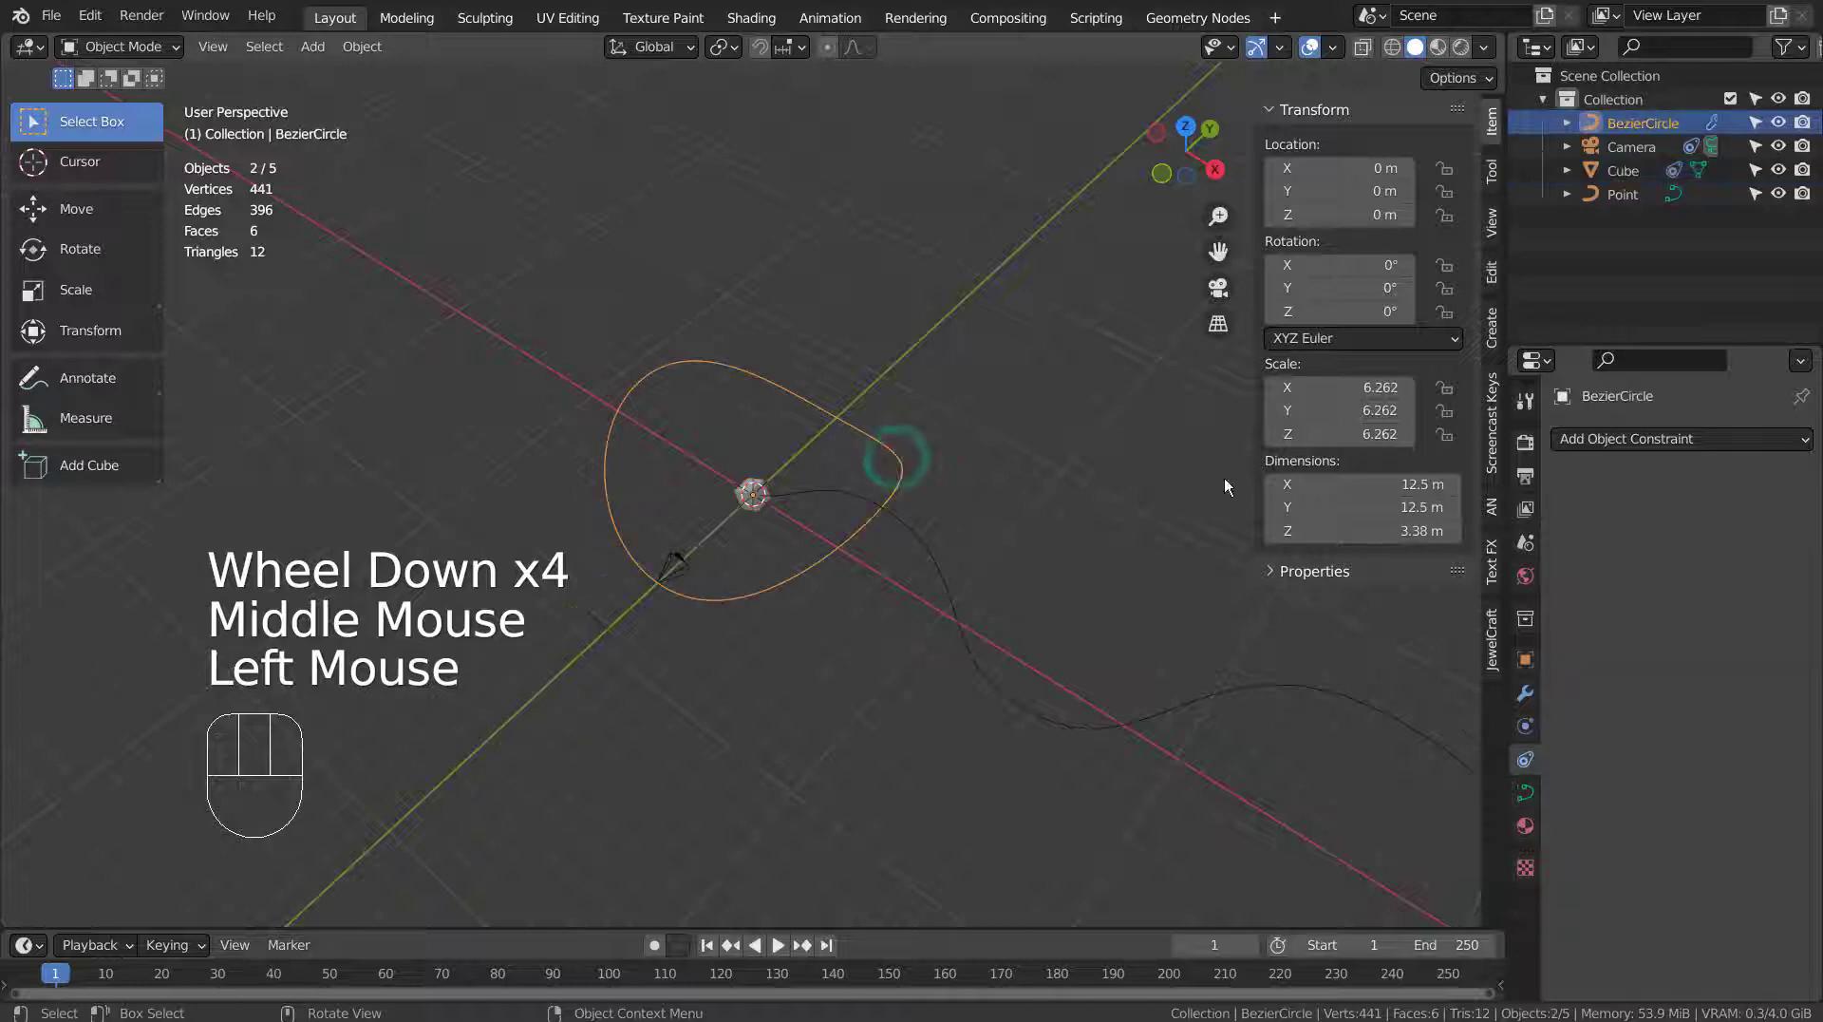
{"action": "left_click", "coordinate": [1685, 439]}
{"action": "left_click", "coordinate": [1704, 605]}
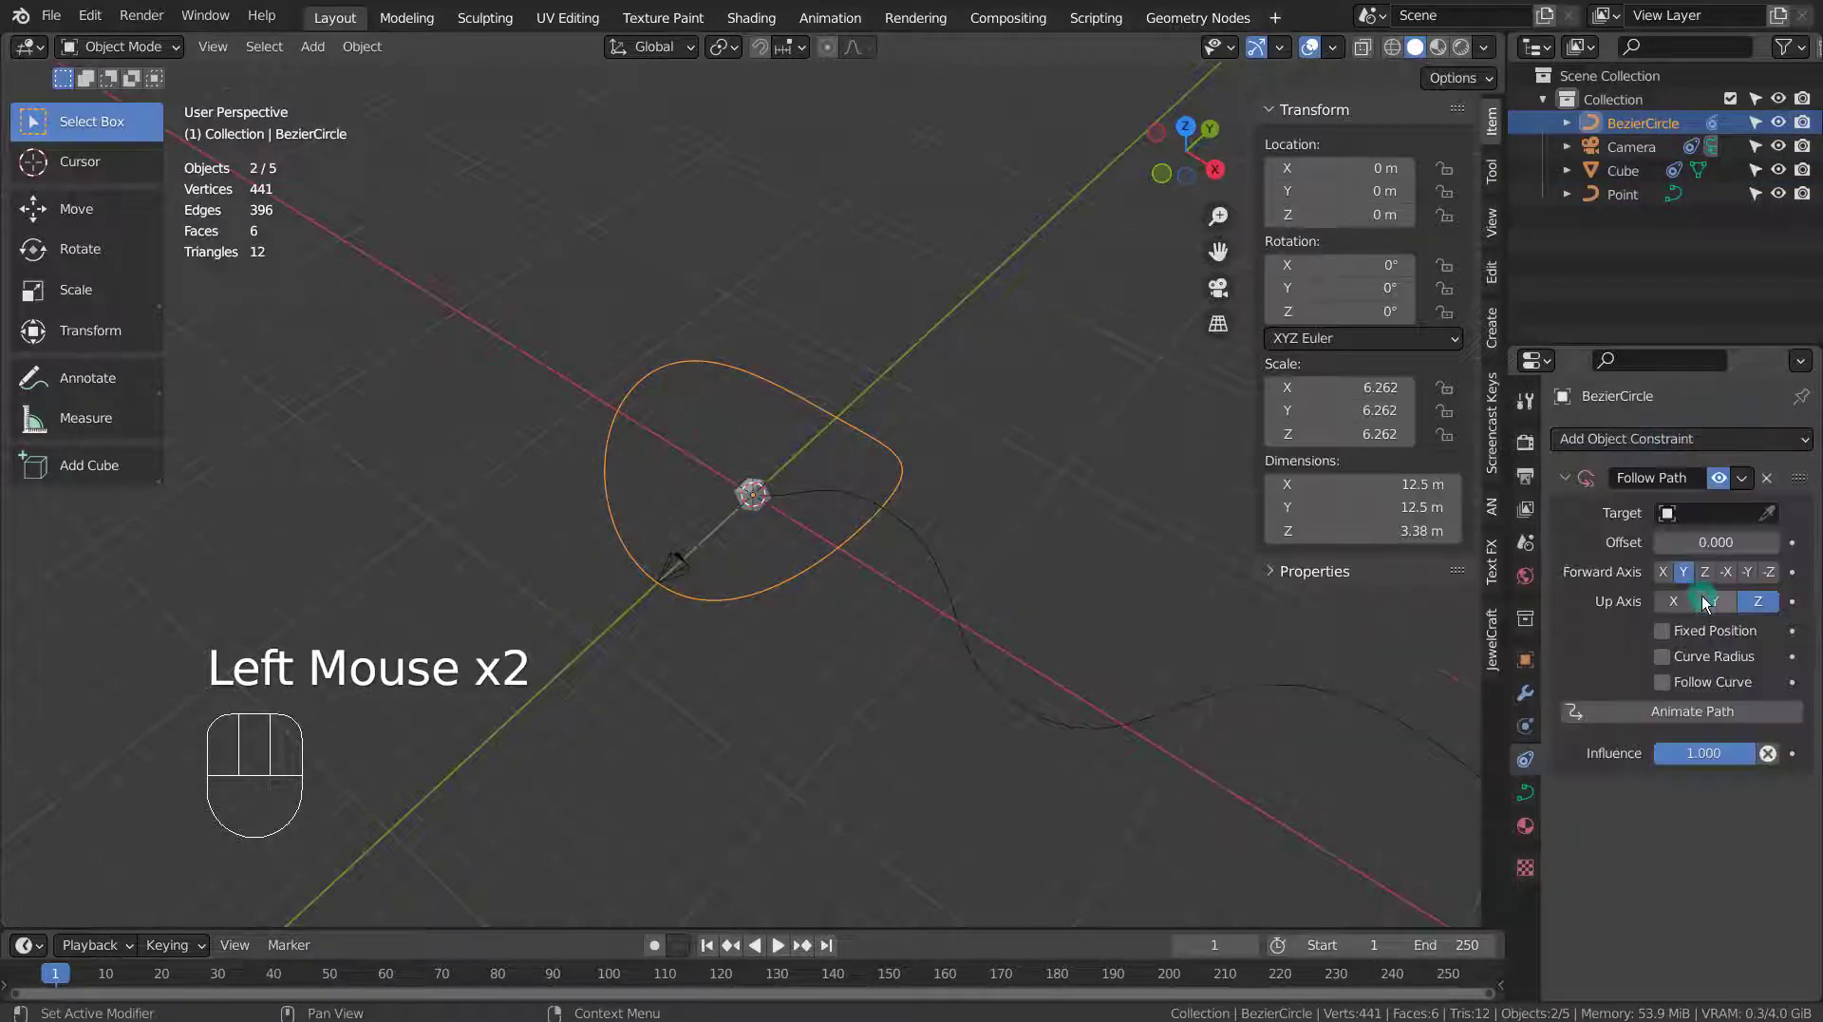
{"action": "left_click", "coordinate": [1672, 515]}
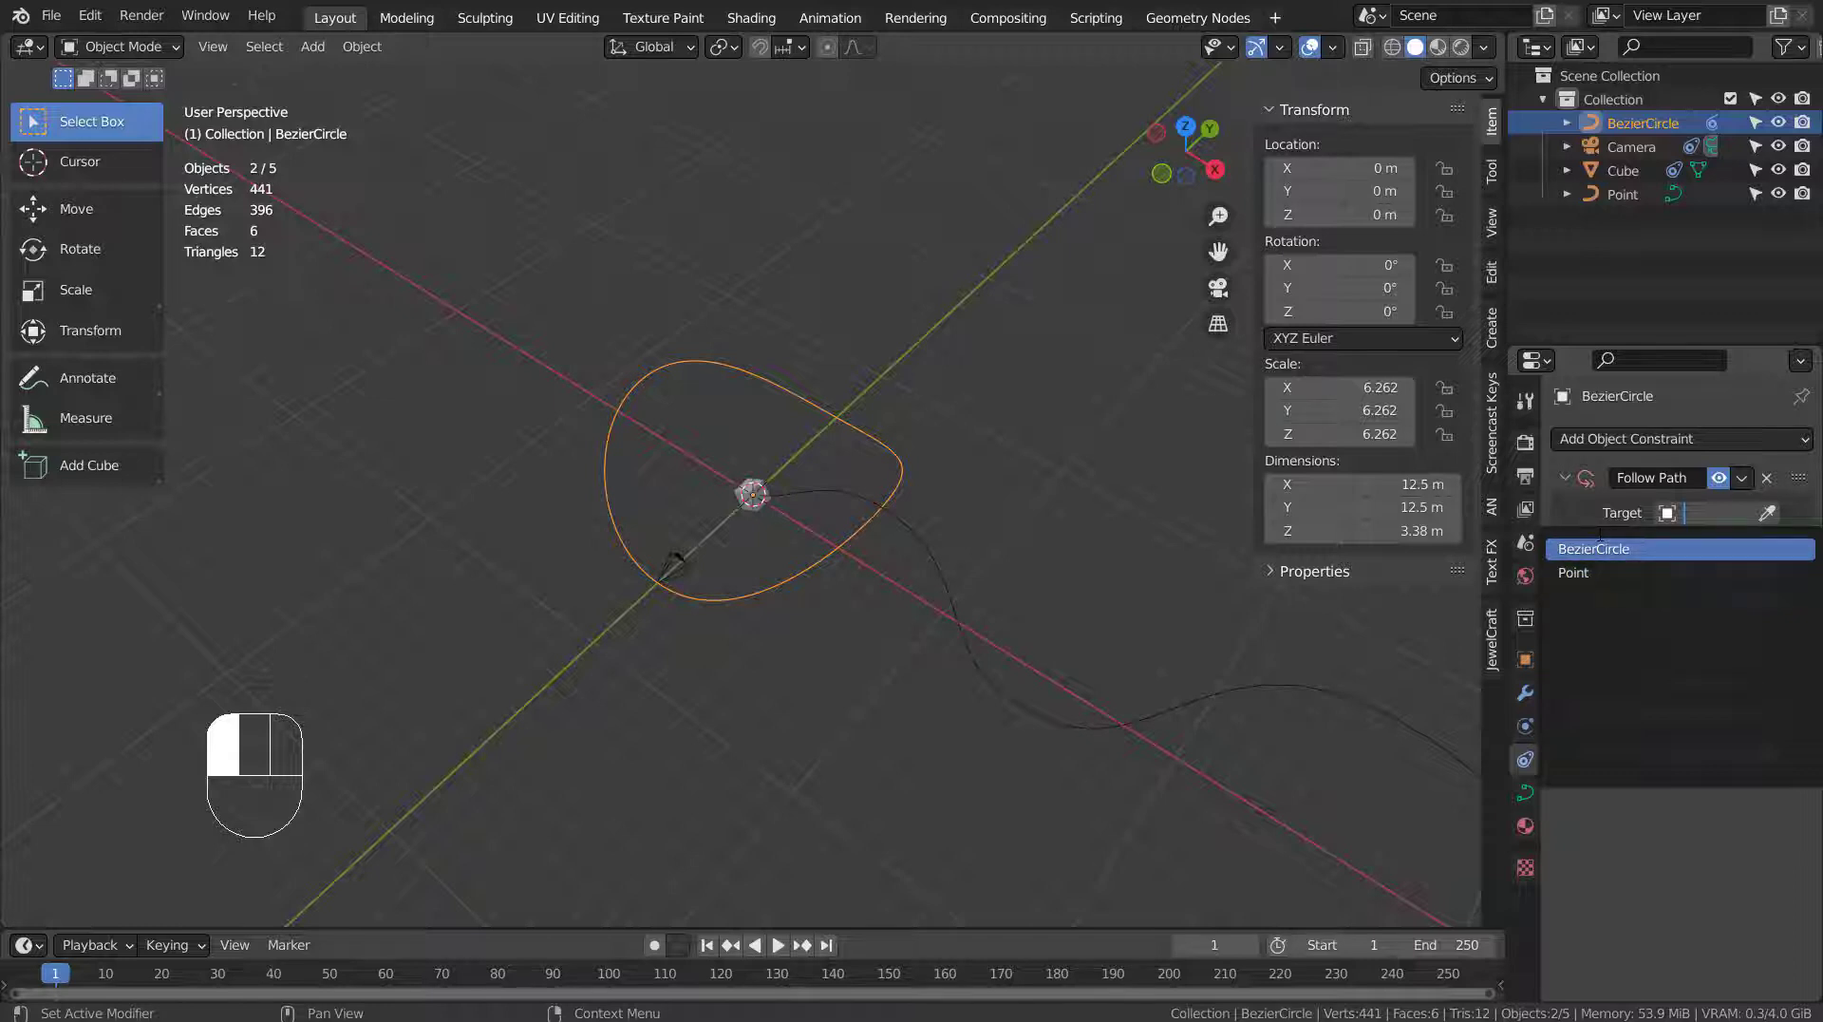
{"action": "left_click", "coordinate": [674, 460]}
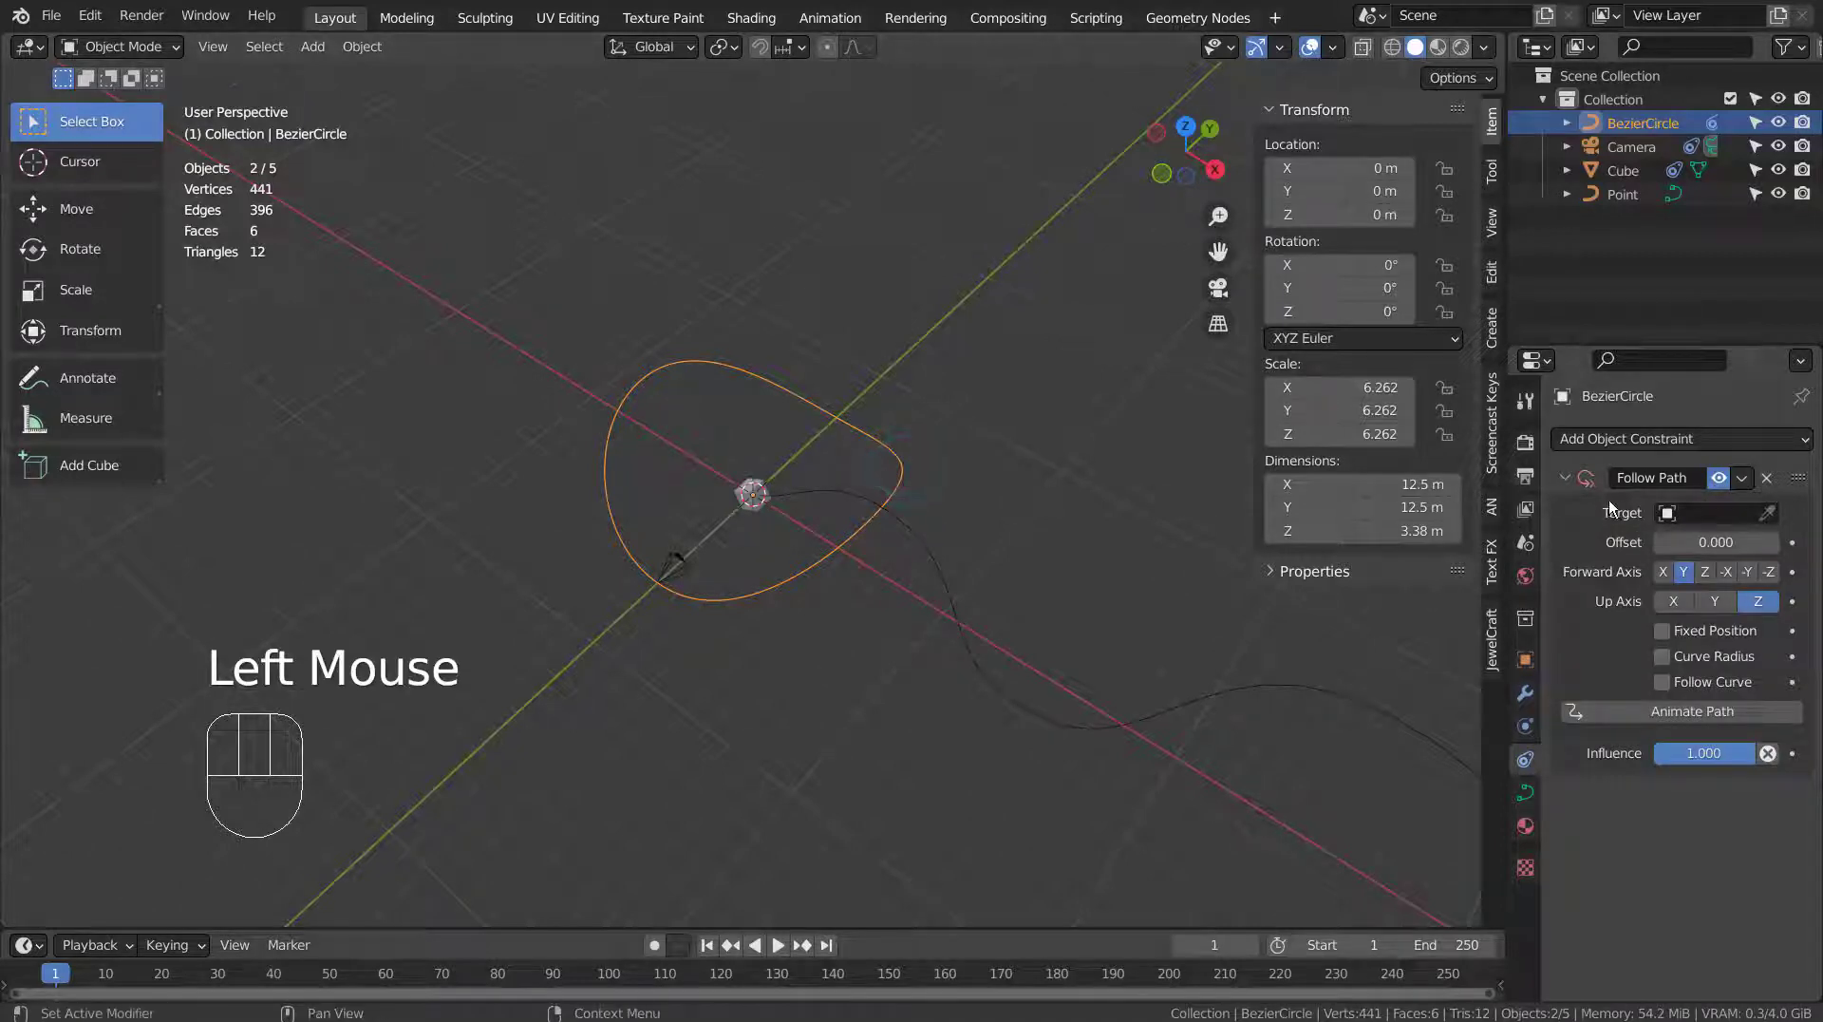
{"action": "left_click", "coordinate": [1671, 515]}
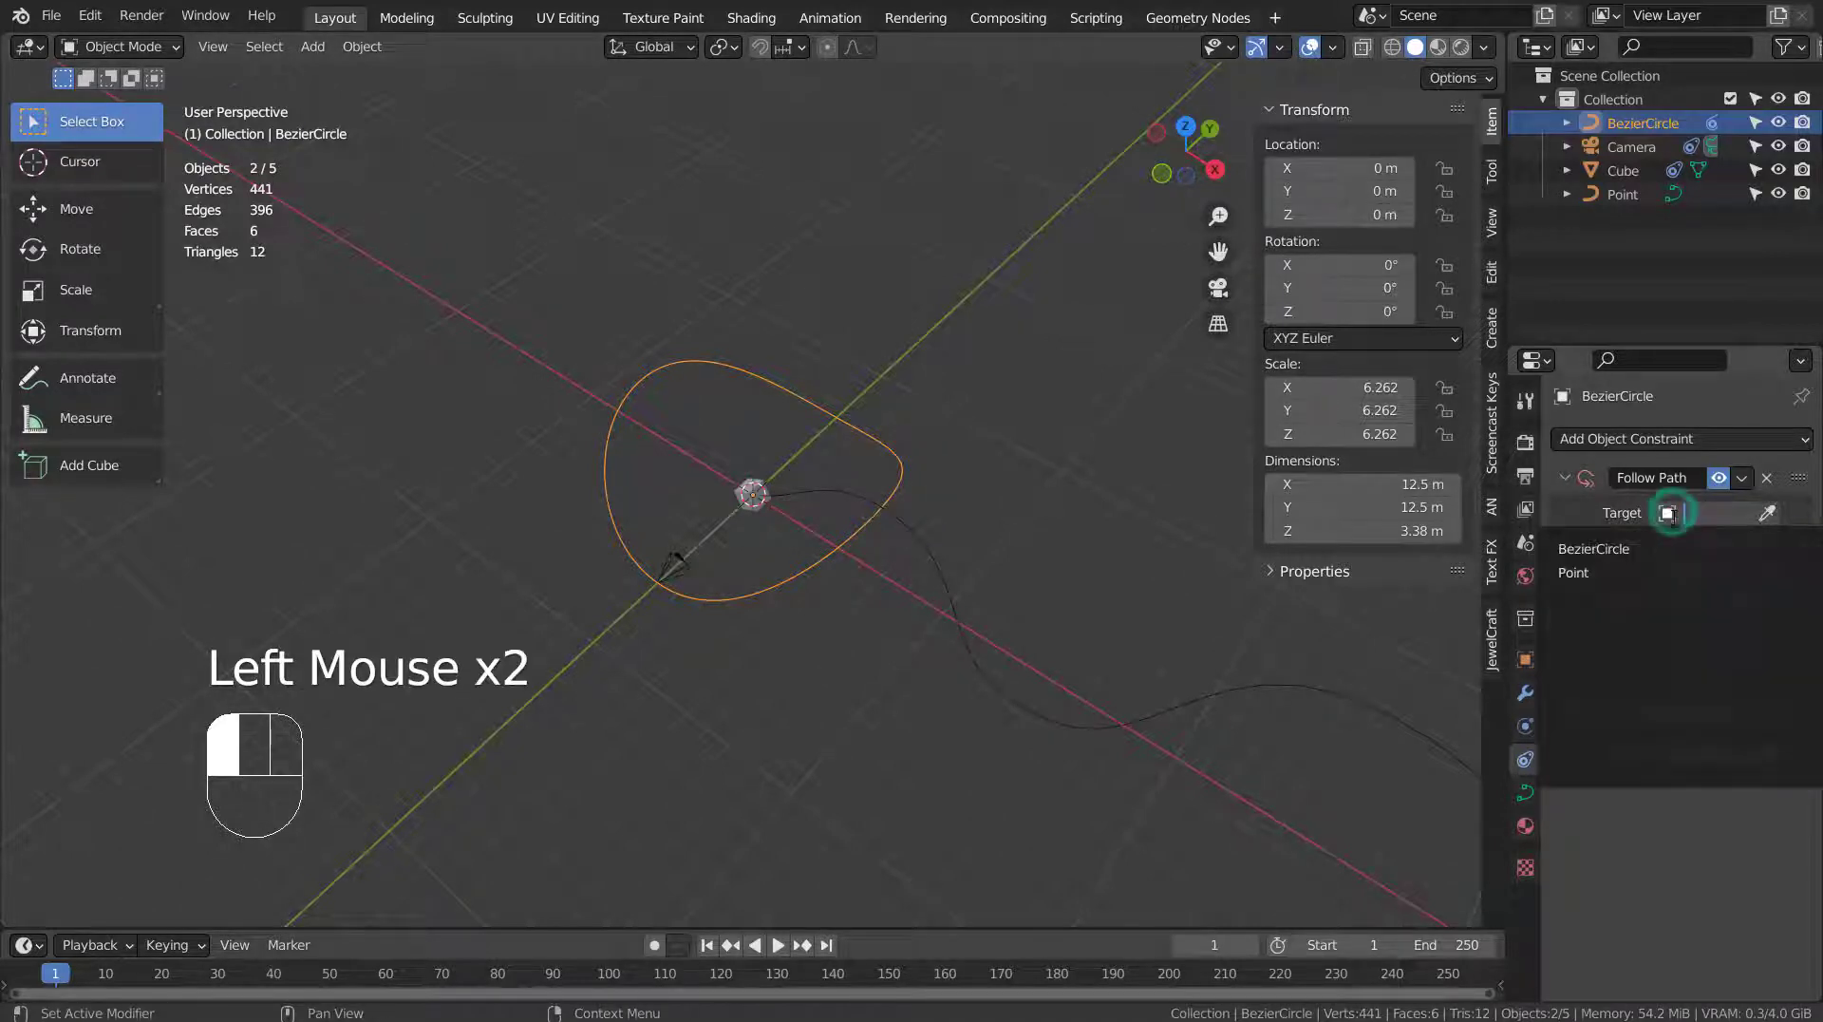
{"action": "left_click", "coordinate": [1656, 572]}
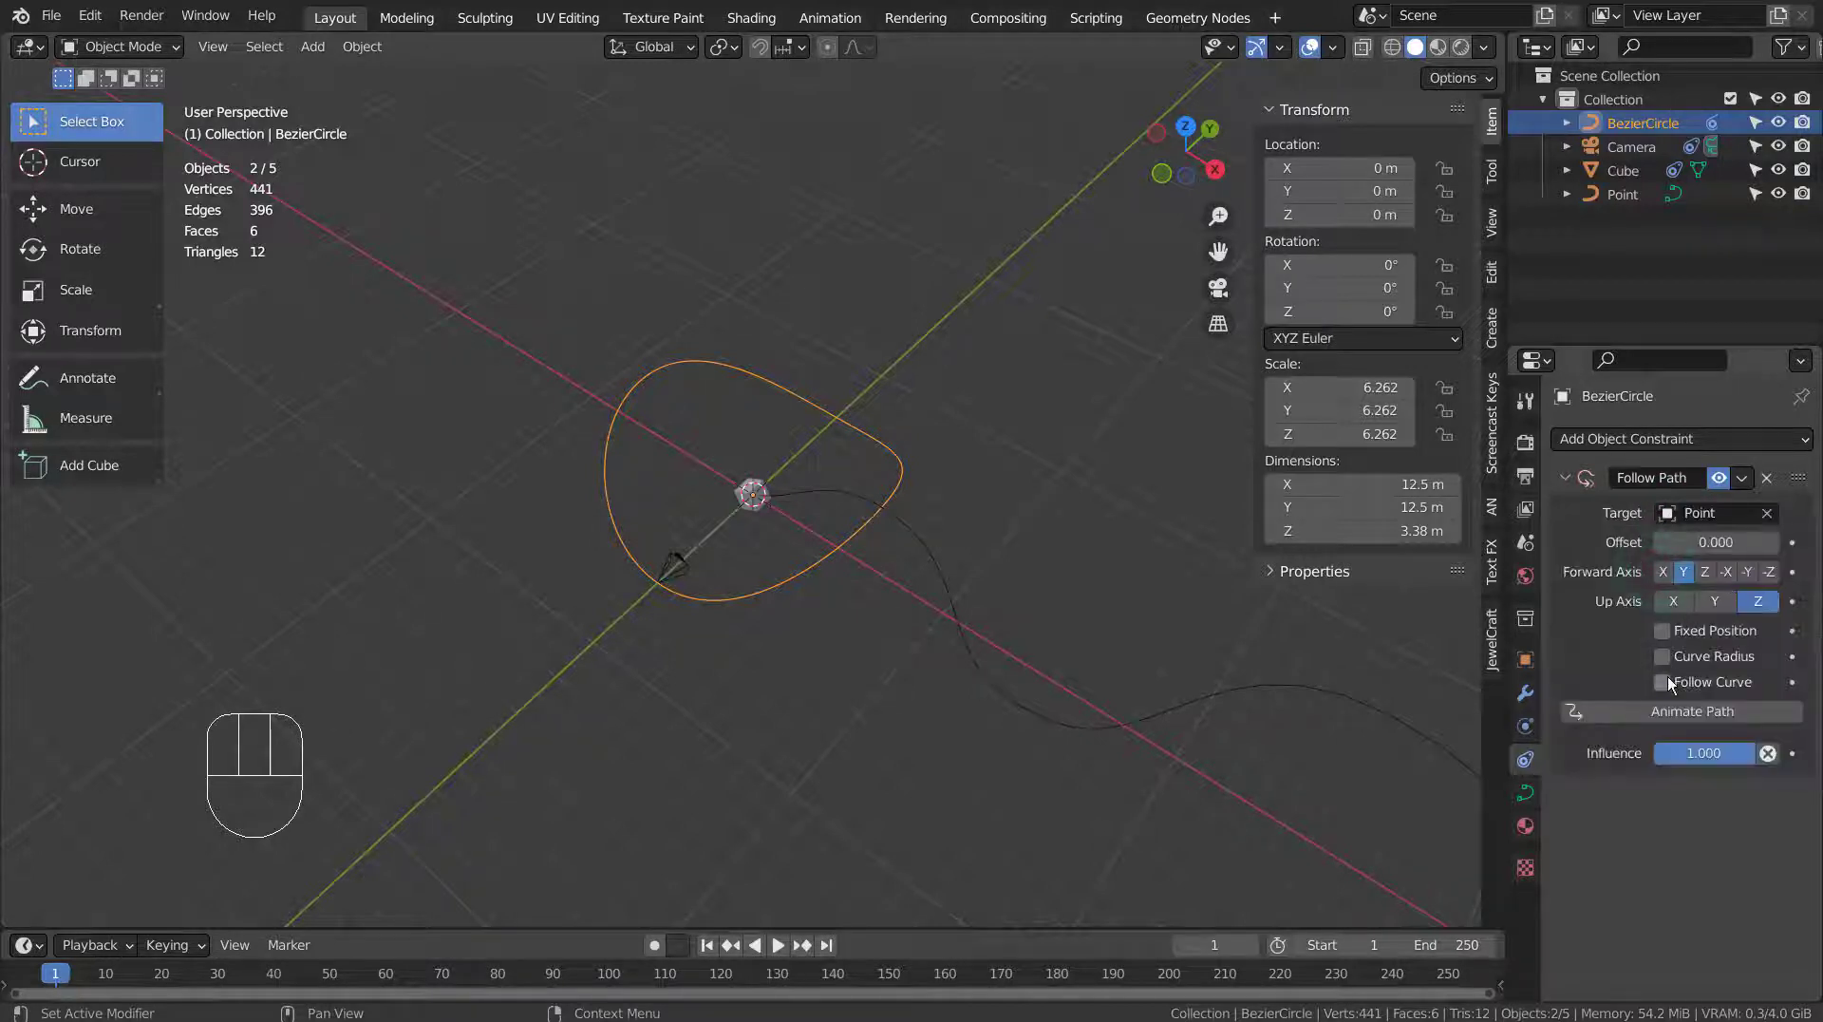
{"action": "left_click", "coordinate": [1664, 681]}
{"action": "left_click", "coordinate": [1667, 709]}
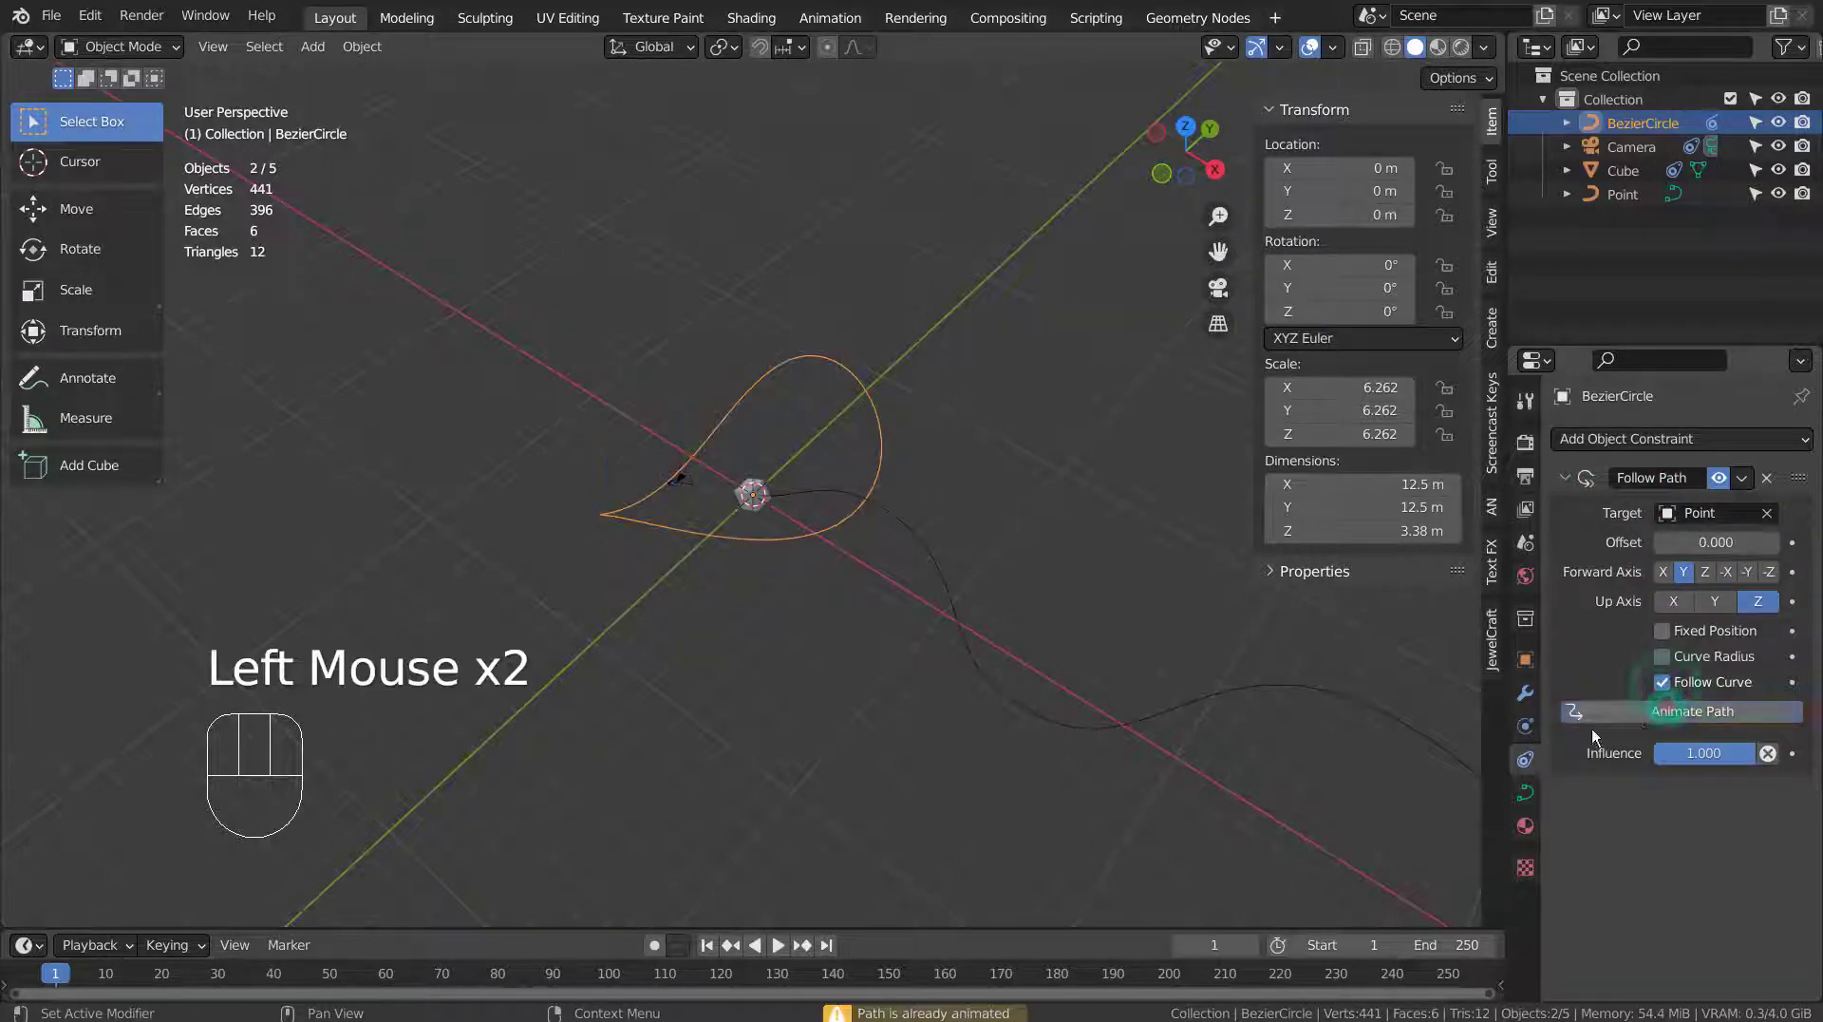
Replay the circle riding the wave from frame 1, through the camera, then rewind.
{"action": "left_click", "coordinate": [711, 942]}
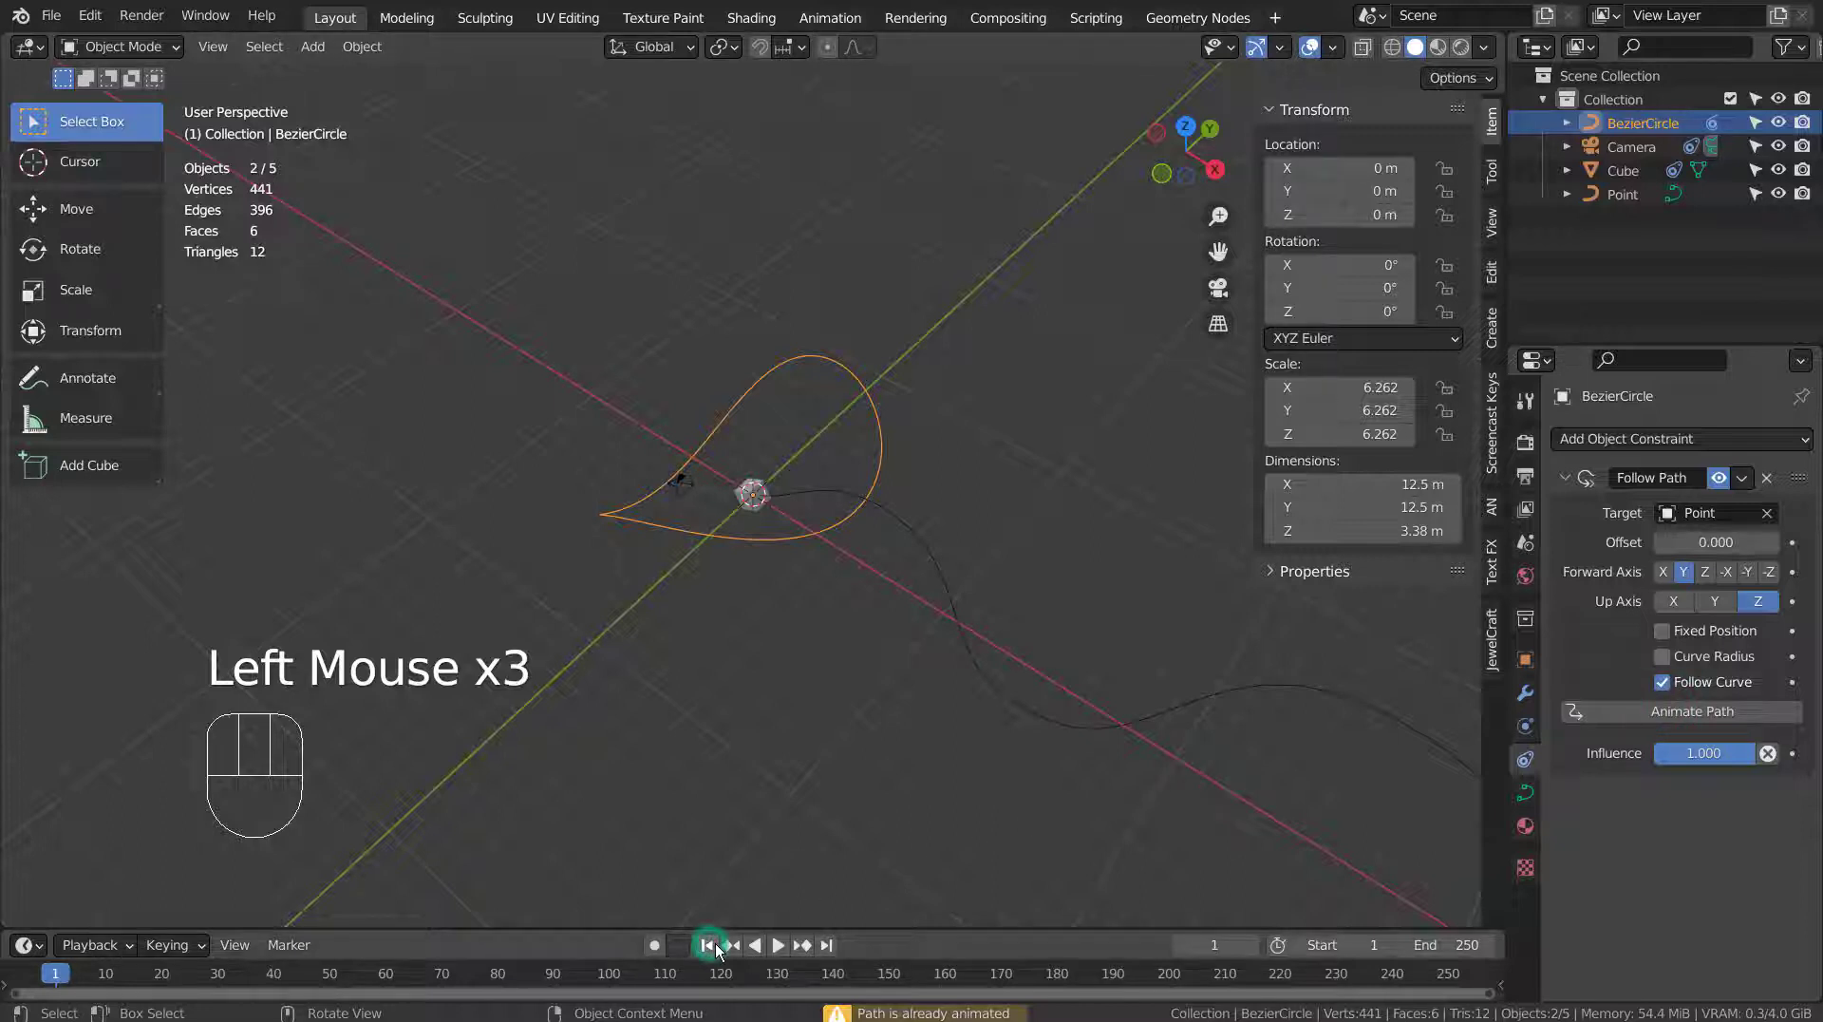
{"action": "left_click", "coordinate": [781, 944]}
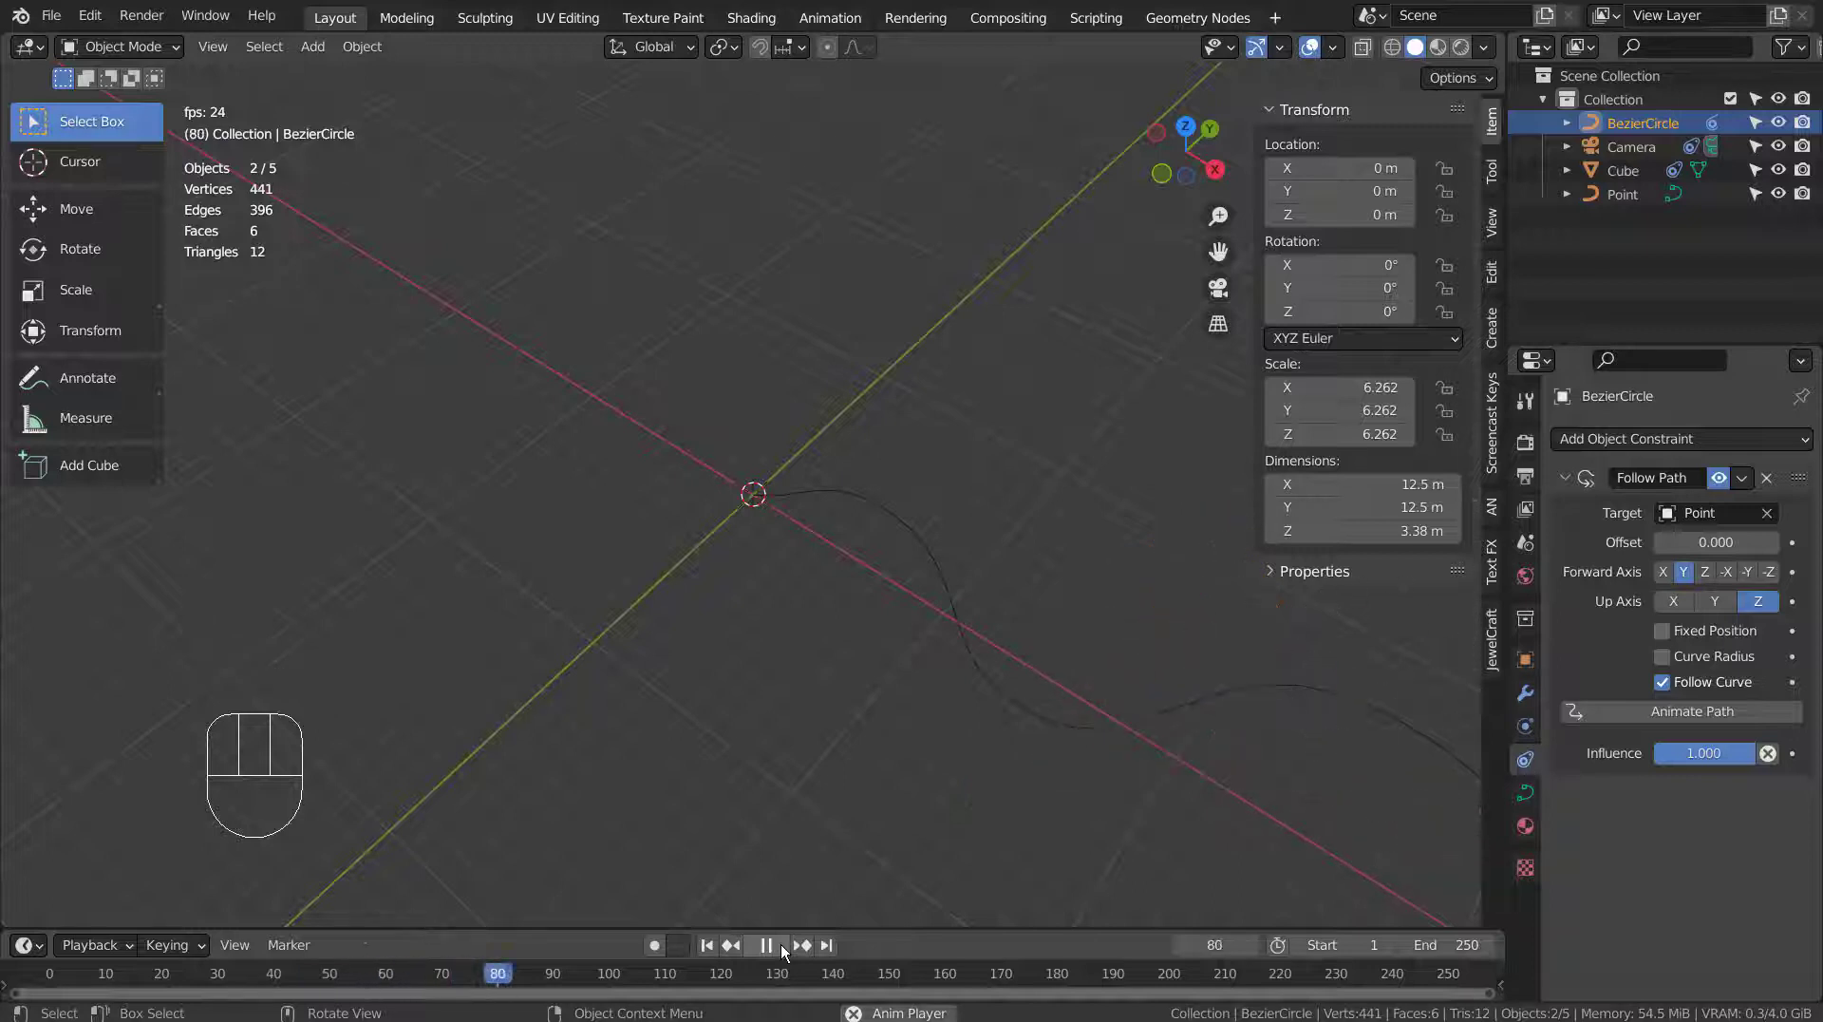
{"action": "left_click", "coordinate": [783, 946]}
{"action": "left_click", "coordinate": [719, 947]}
{"action": "key", "text": "KP_0"}
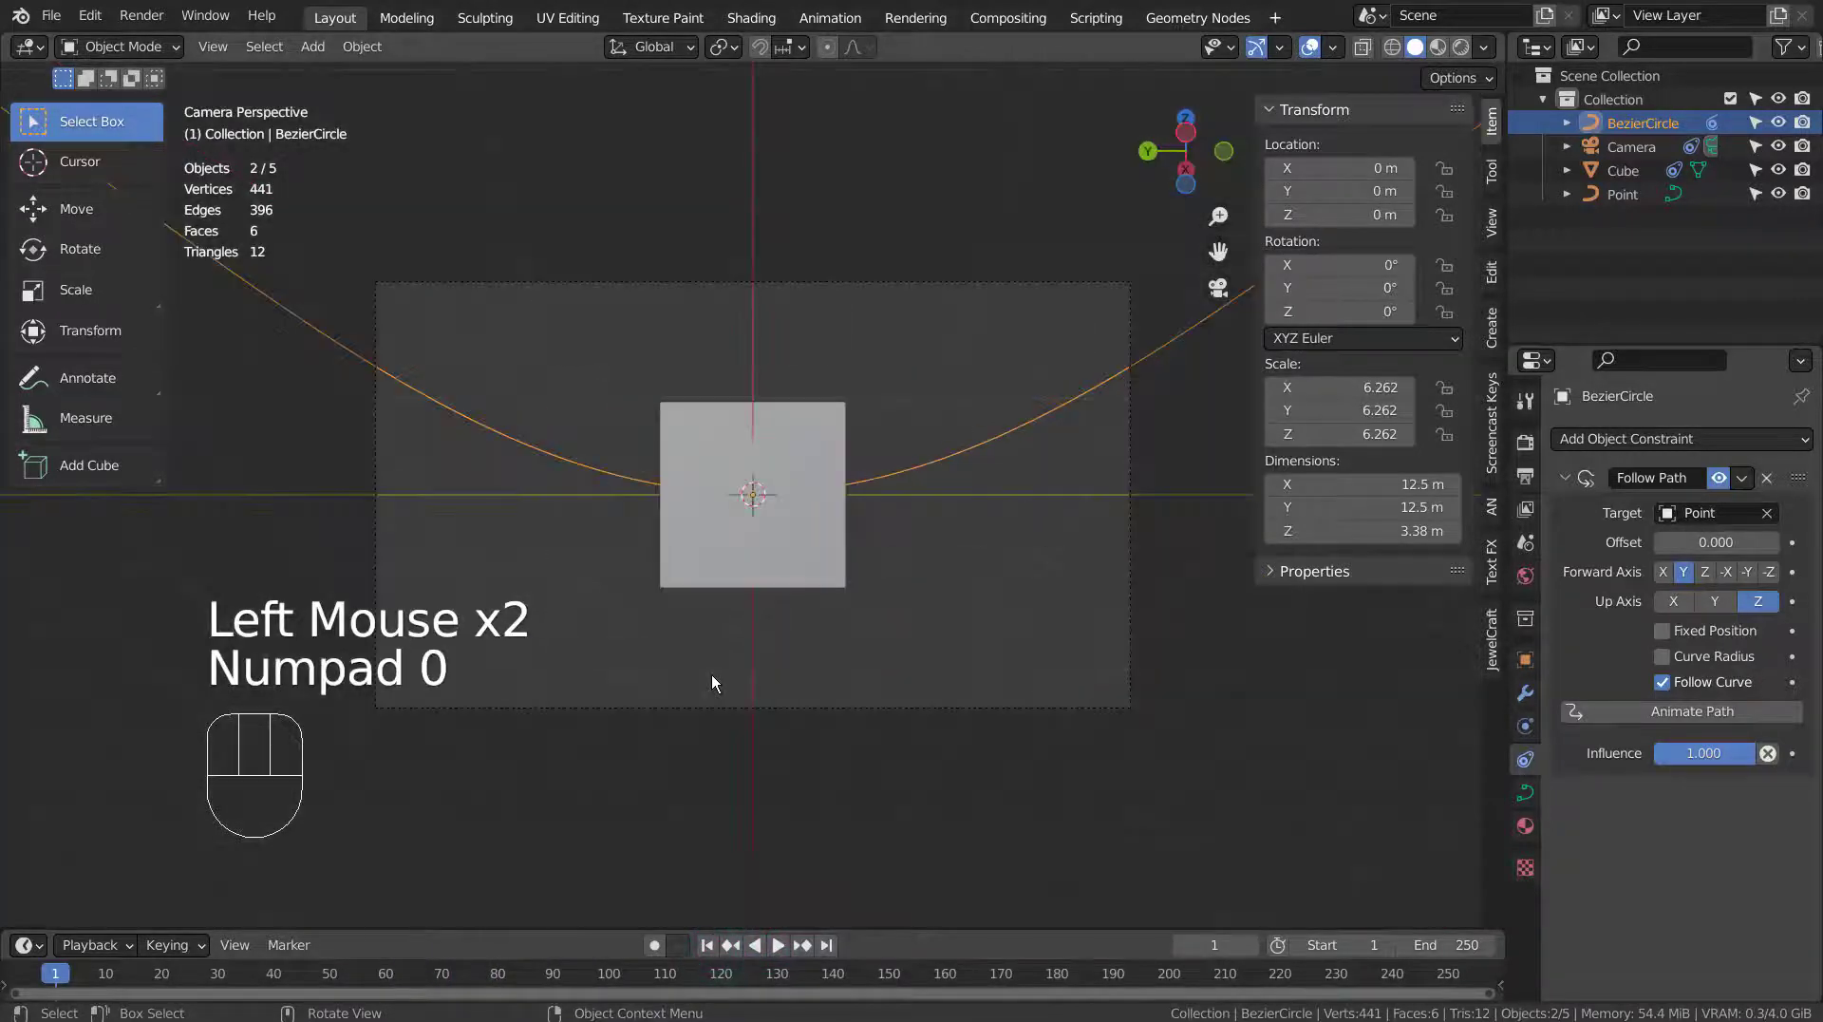
{"action": "left_click", "coordinate": [777, 945]}
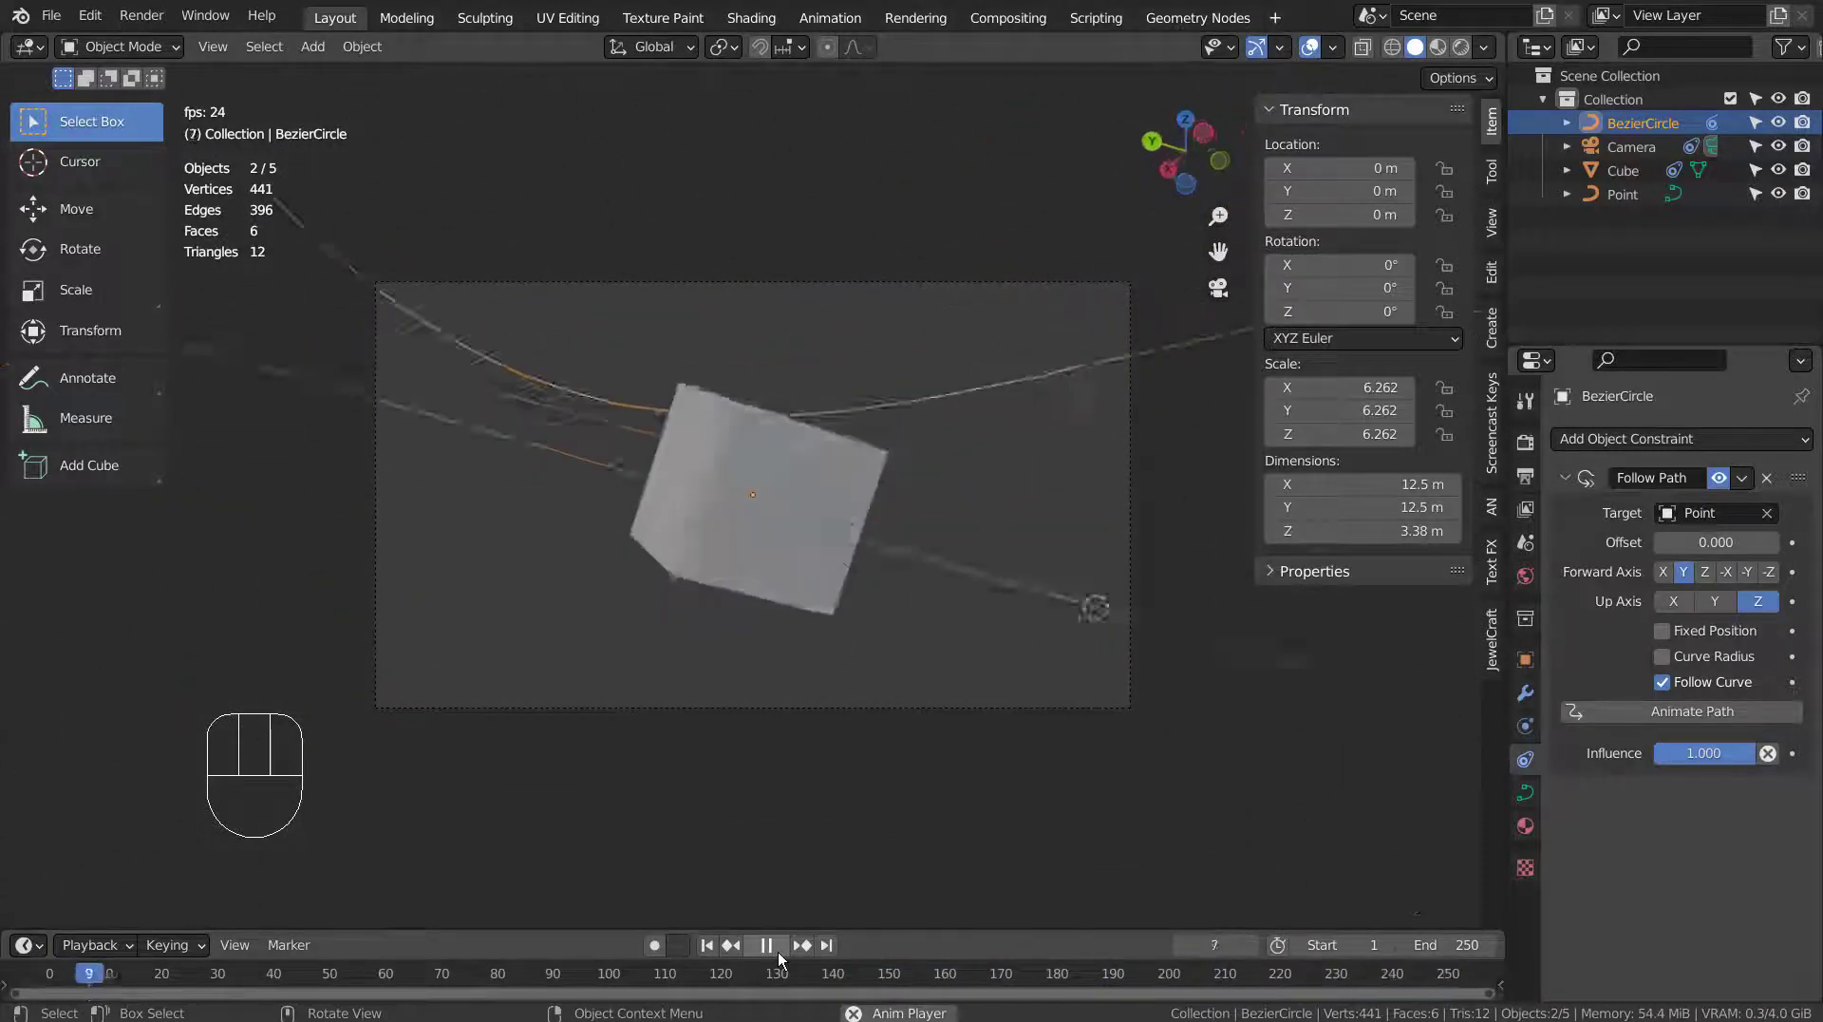
{"action": "left_click", "coordinate": [767, 945]}
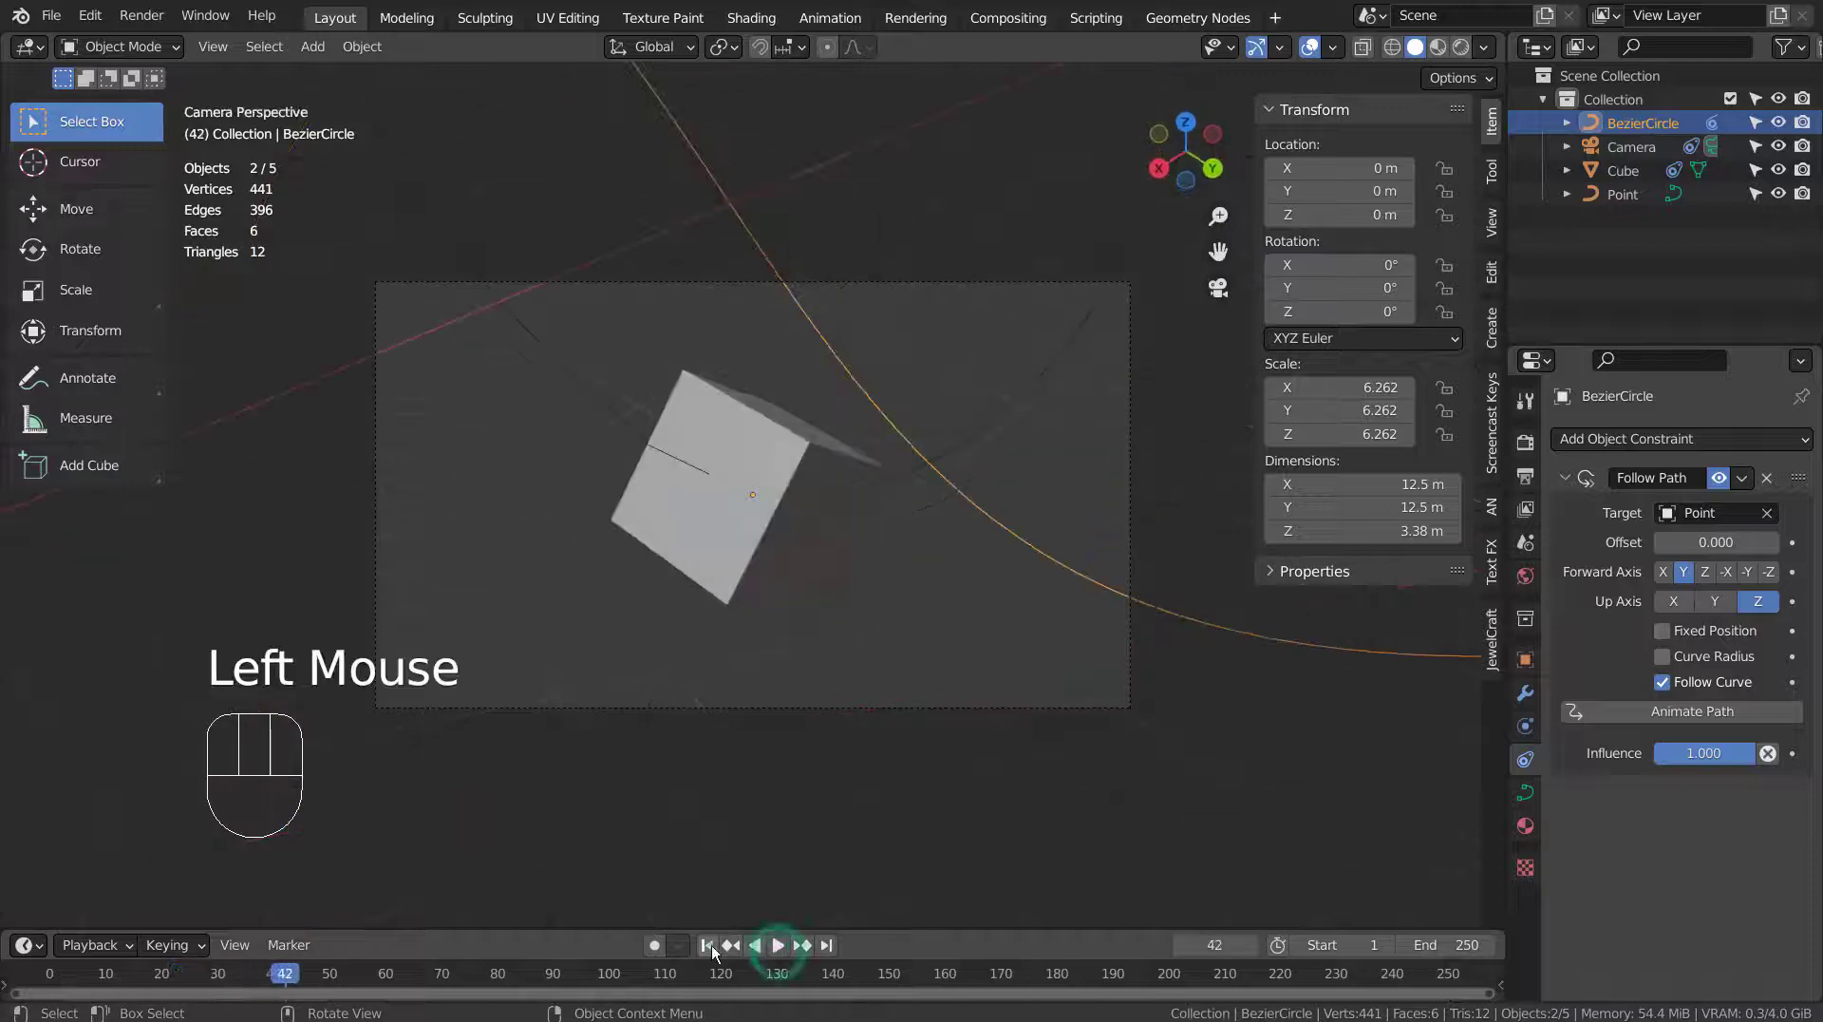
{"action": "left_click", "coordinate": [707, 945]}
{"action": "middle_click", "coordinate": [1085, 538]}
Orbit around the circle and wavy curve, start playback, and select every object.
{"action": "scroll", "coordinate": [1085, 538], "scroll_direction": "down", "scroll_amount": 5}
{"action": "middle_click_drag", "start_coordinate": [1086, 538], "coordinate": [856, 685]}
{"action": "left_click", "coordinate": [778, 945]}
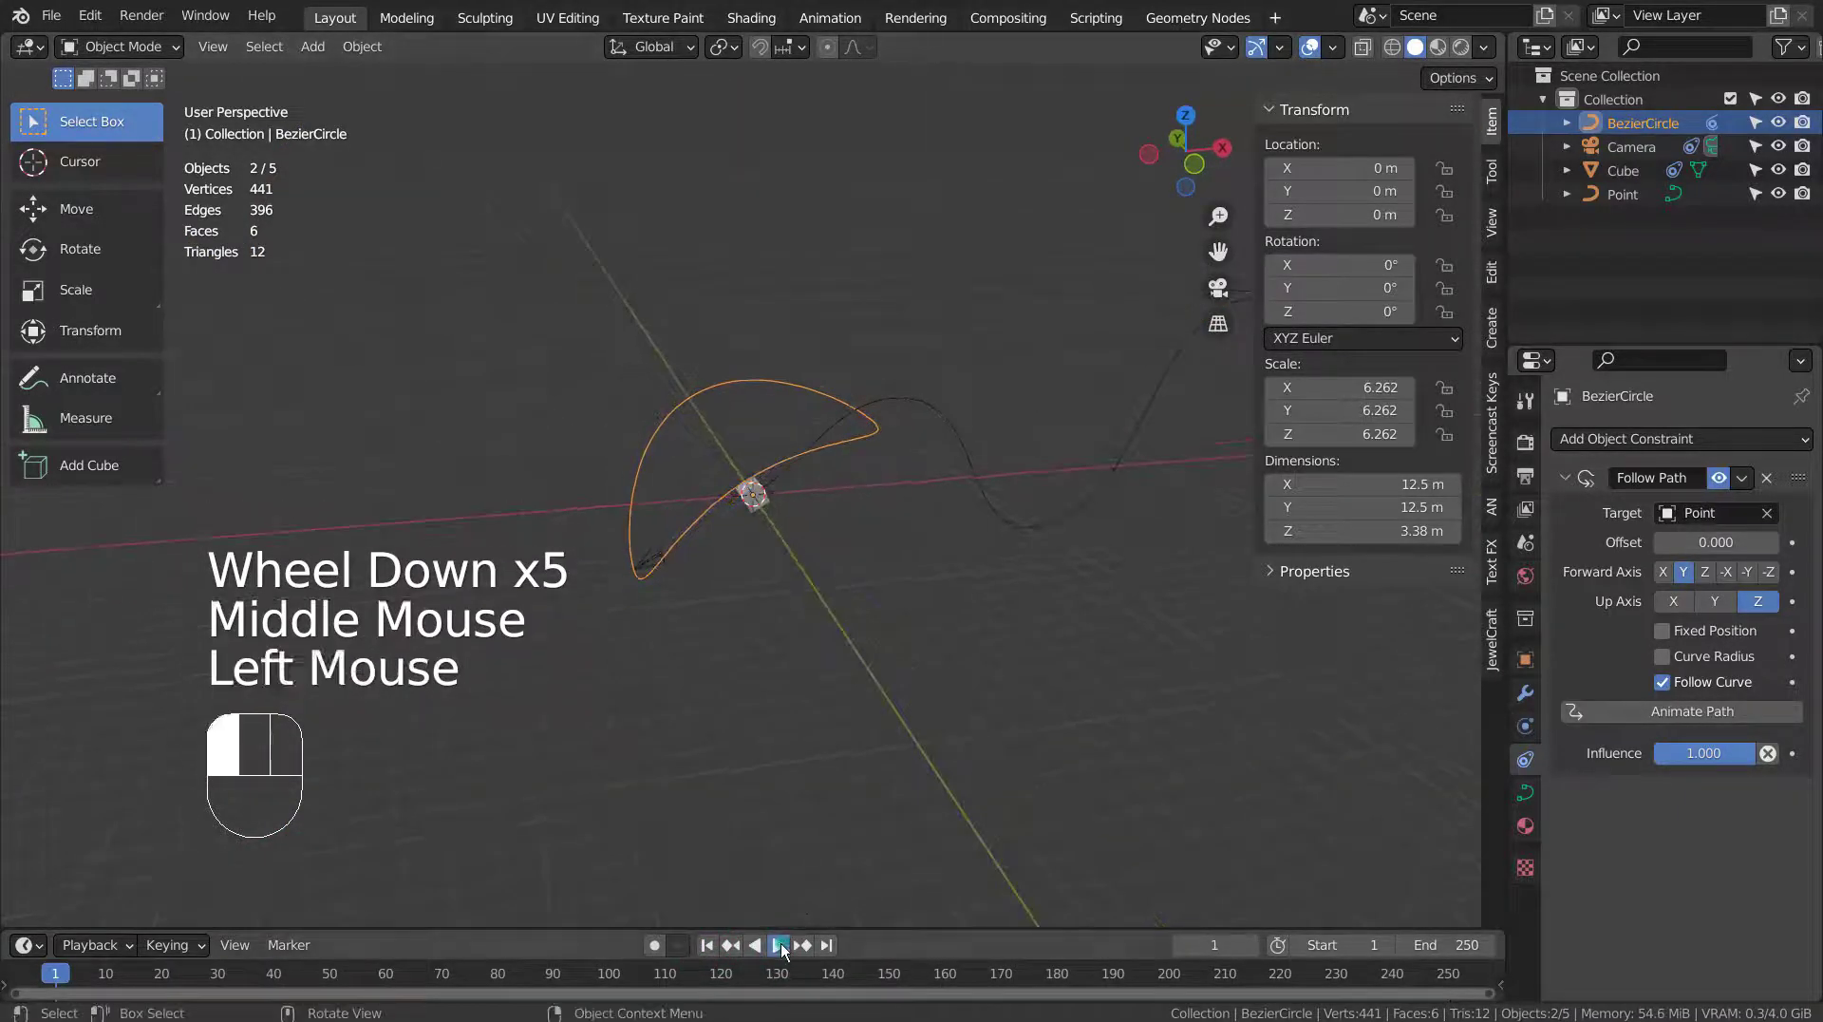
{"action": "scroll", "coordinate": [947, 767], "scroll_direction": "down", "scroll_amount": 2}
{"action": "scroll", "coordinate": [948, 768], "scroll_direction": "down", "scroll_amount": 2}
{"action": "middle_click_drag", "start_coordinate": [948, 768], "coordinate": [1039, 795]}
{"action": "key", "text": "a"}
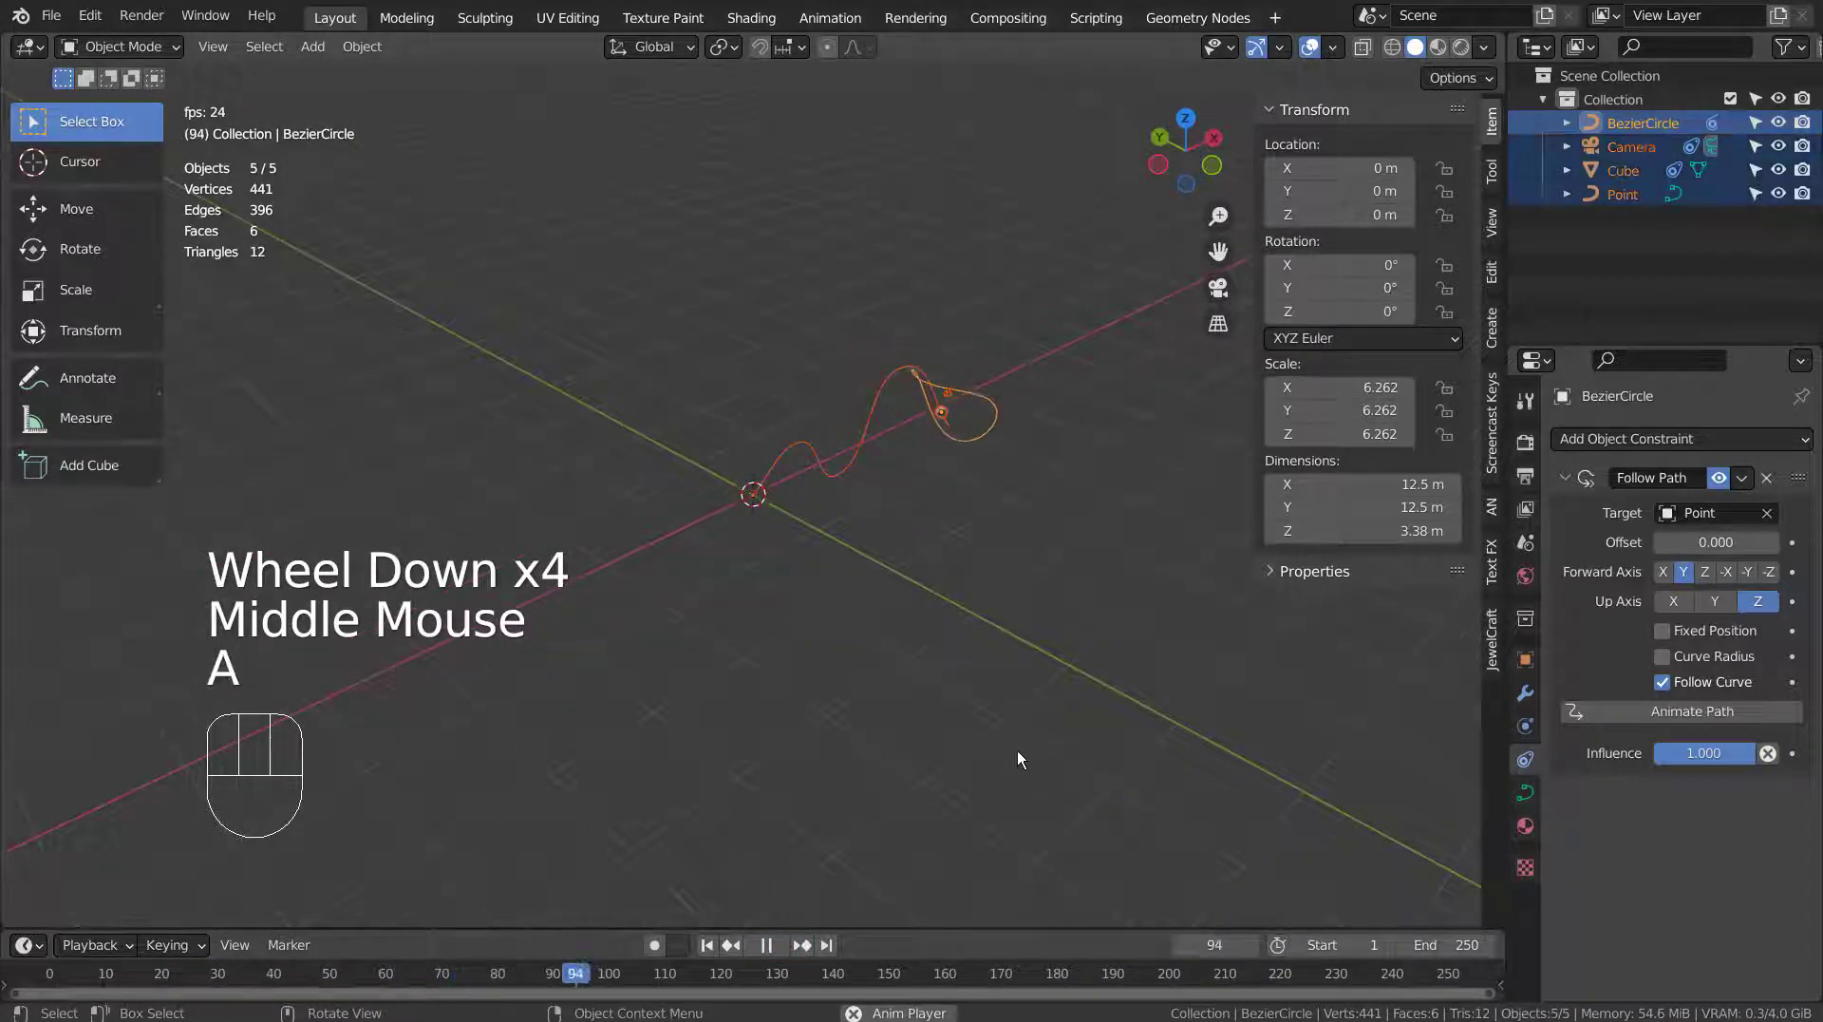
Stop and rewind the animation, reframe the curves, then replay it from frame 1.
{"action": "left_click", "coordinate": [765, 945]}
{"action": "double_click", "coordinate": [706, 945]}
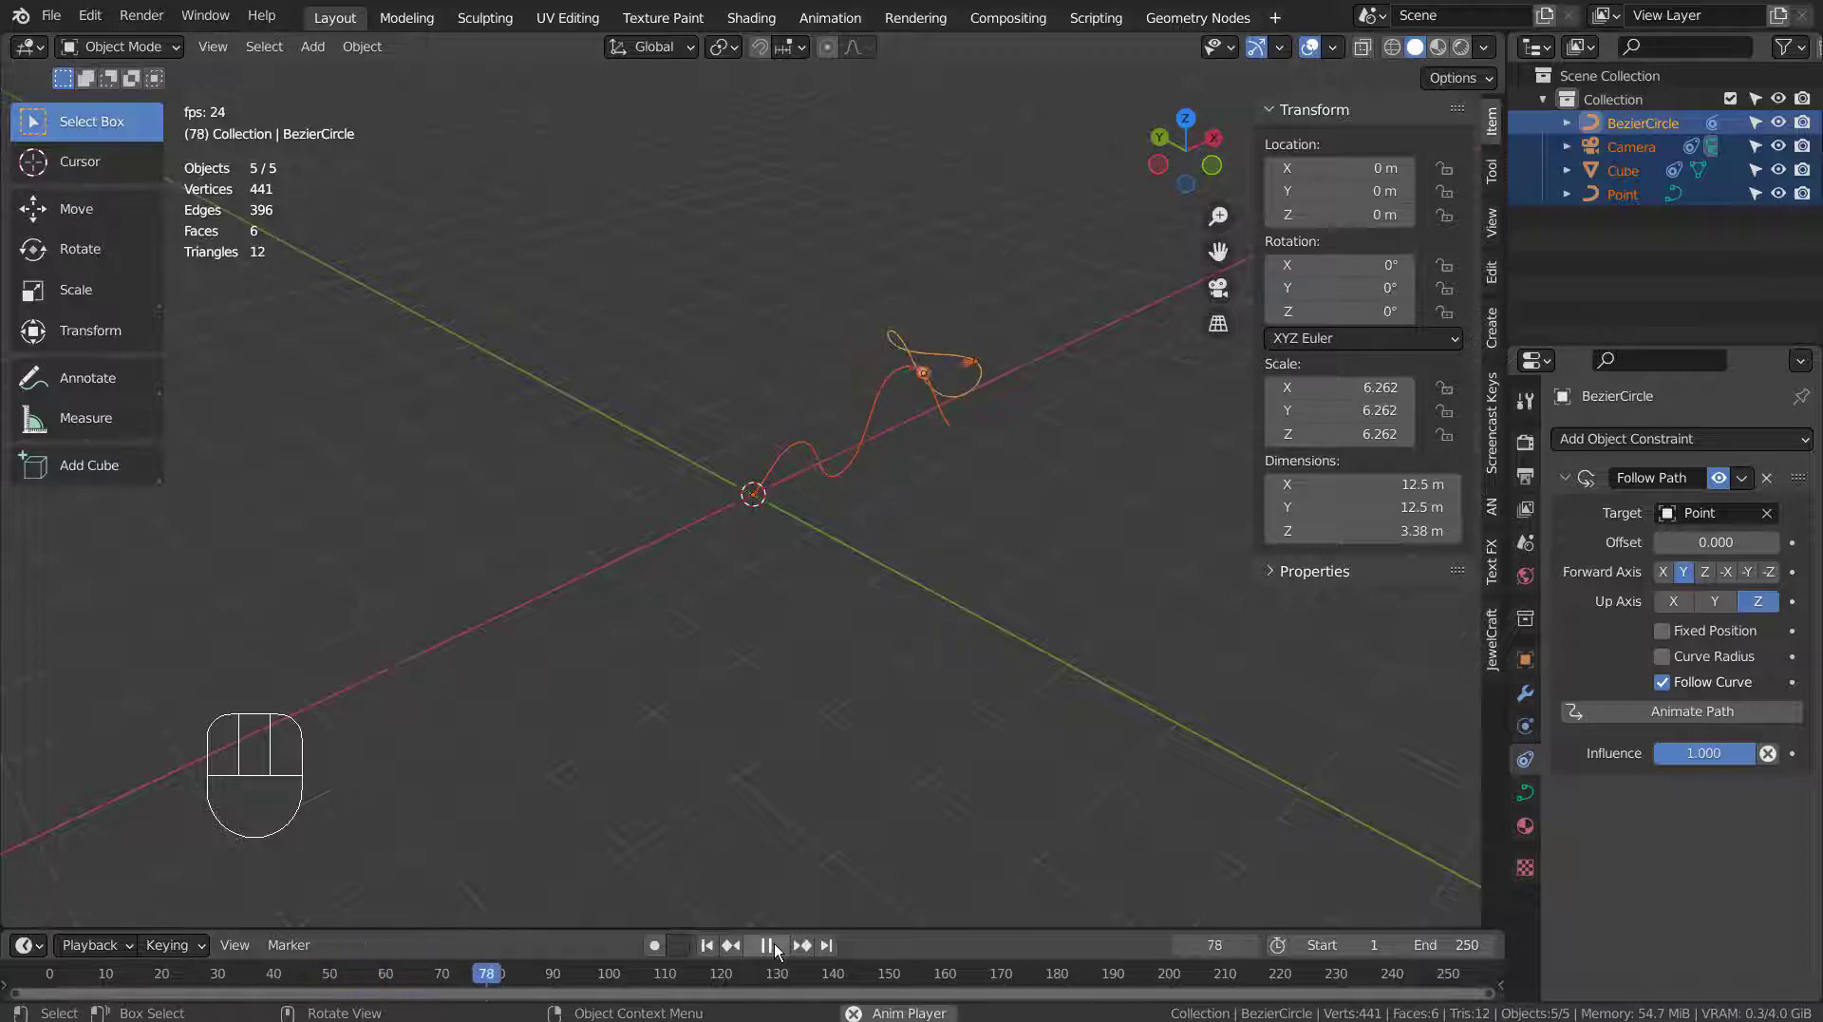
{"action": "left_click", "coordinate": [769, 945]}
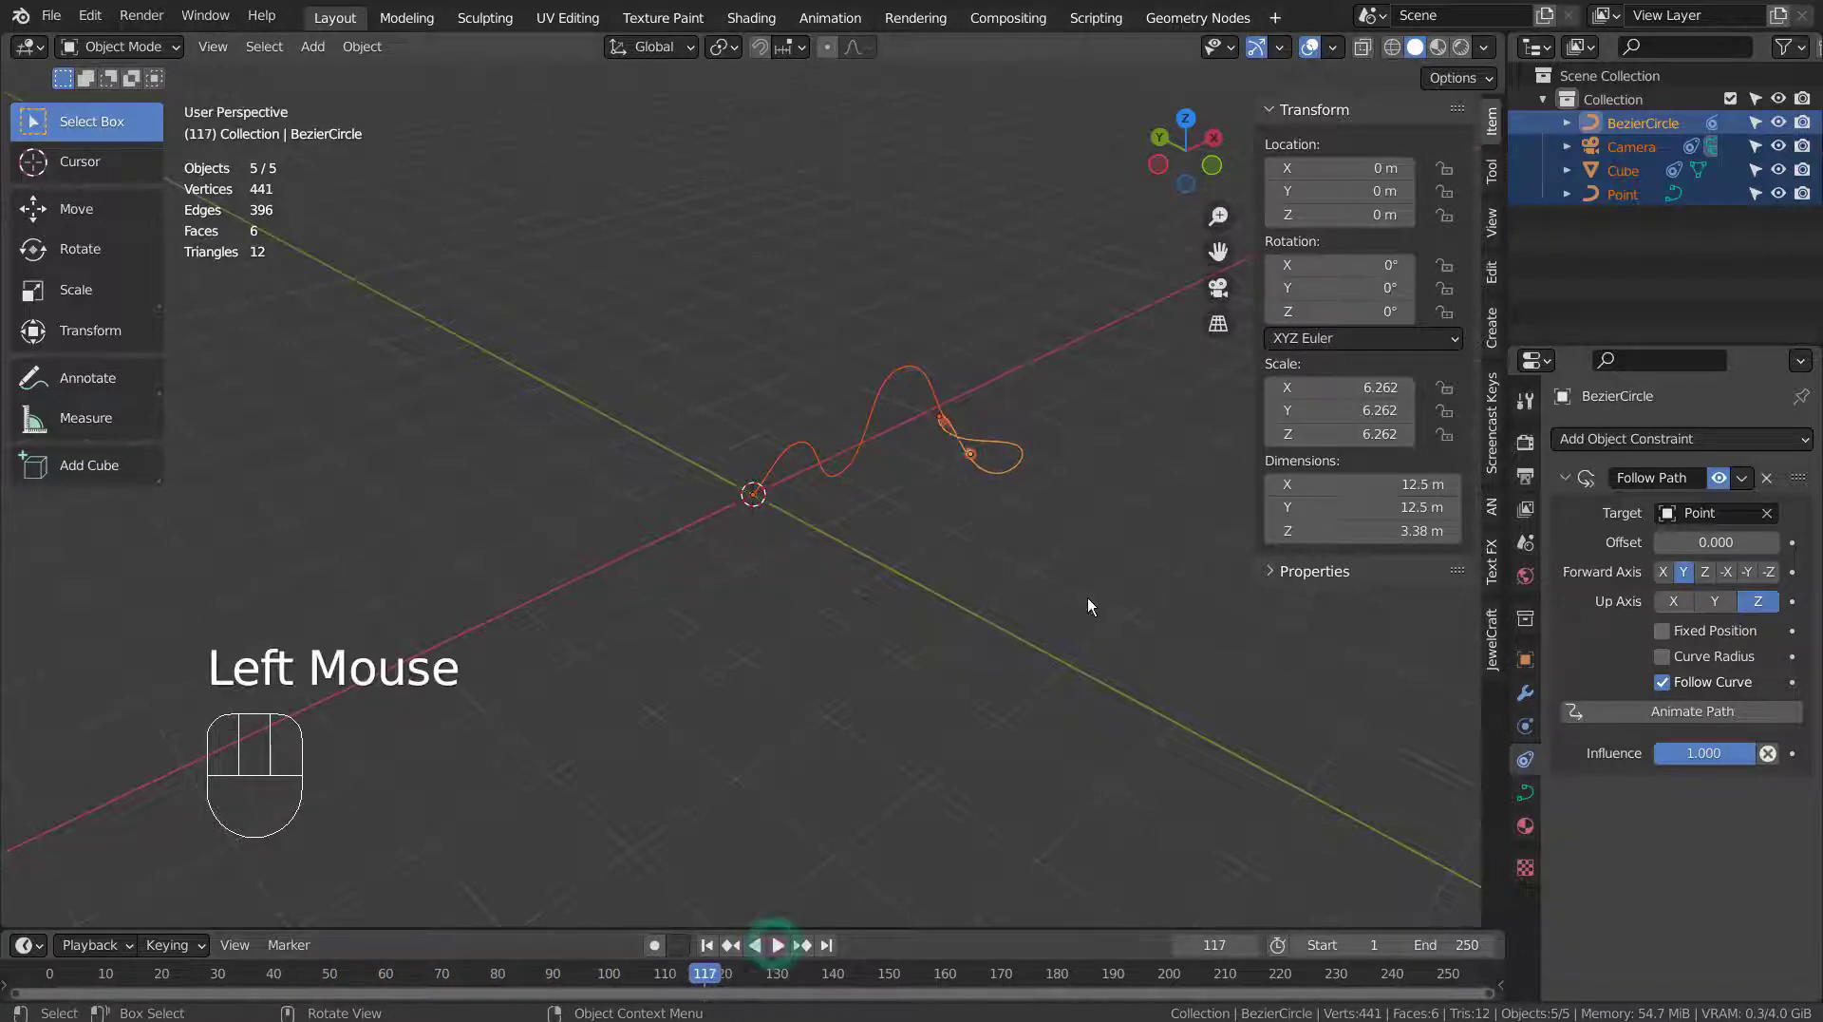
{"action": "middle_click_drag", "start_coordinate": [1087, 597], "coordinate": [760, 646]}
{"action": "scroll", "coordinate": [902, 600], "scroll_direction": "up", "scroll_amount": 2}
{"action": "scroll", "coordinate": [902, 600], "scroll_direction": "up", "scroll_amount": 1}
{"action": "scroll", "coordinate": [760, 654], "scroll_direction": "down", "scroll_amount": 2}
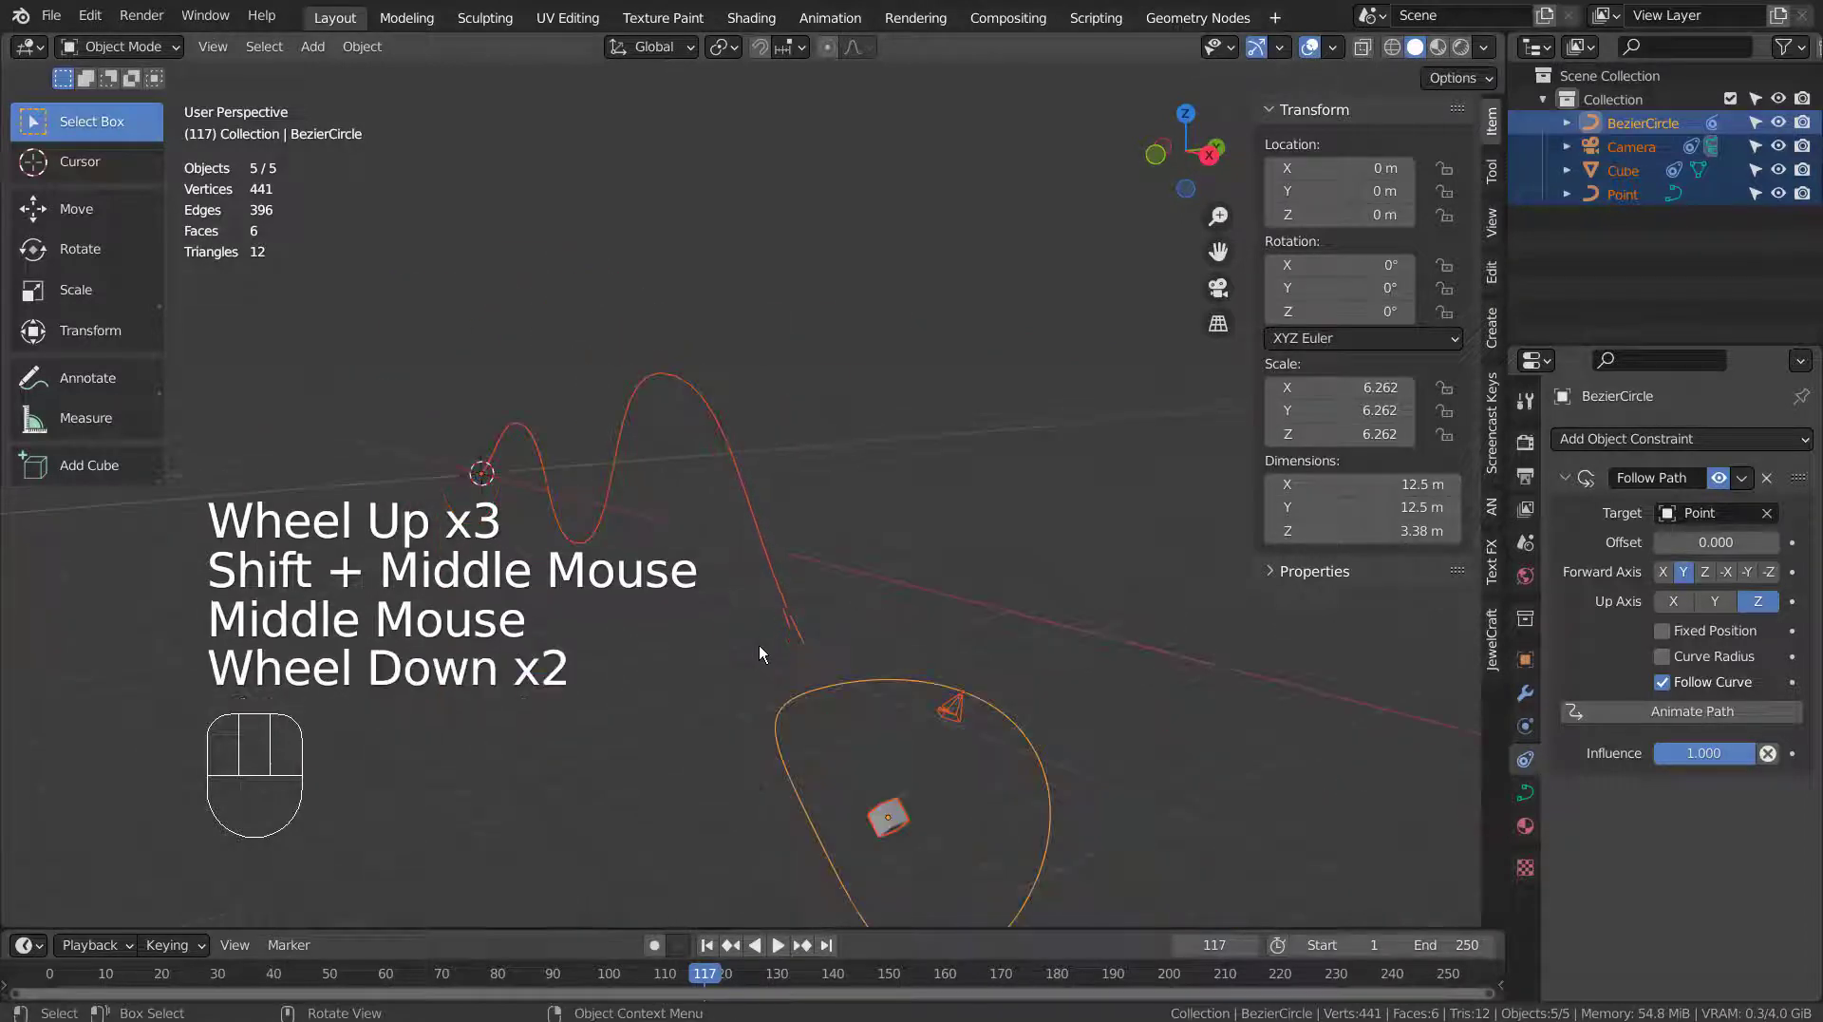
{"action": "left_click", "coordinate": [709, 945]}
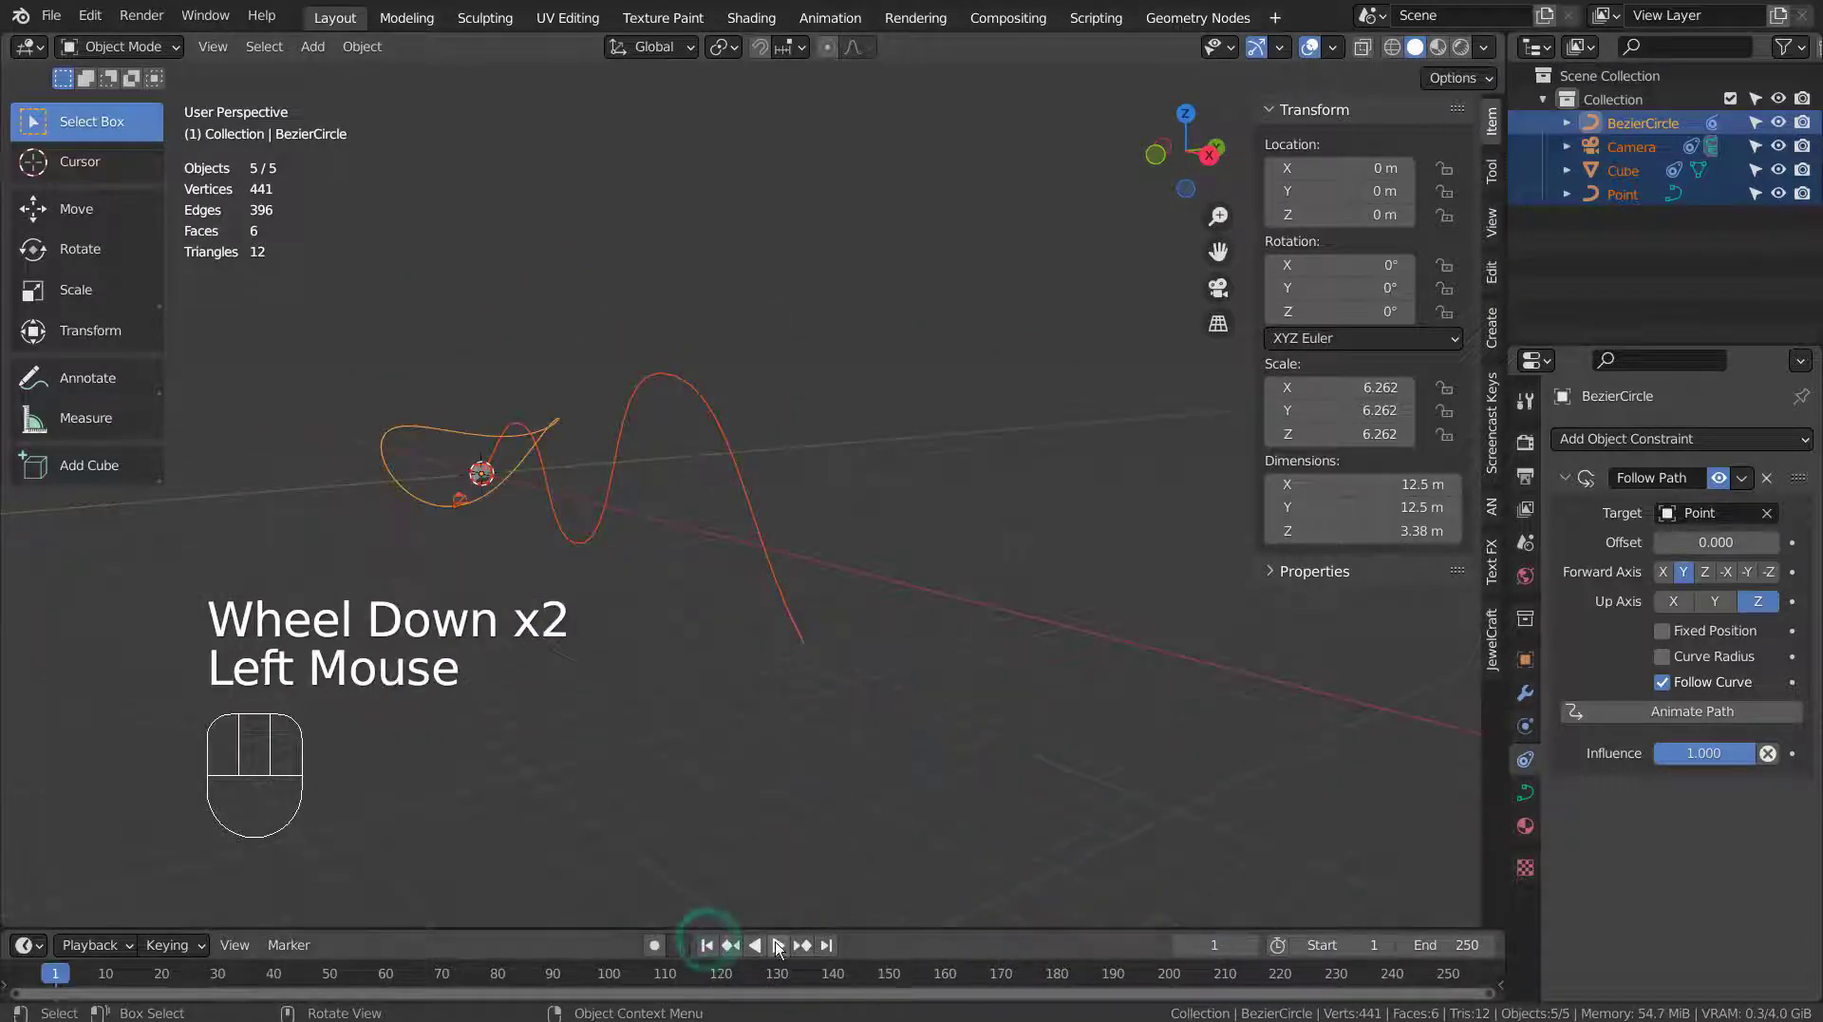
{"action": "left_click", "coordinate": [777, 945]}
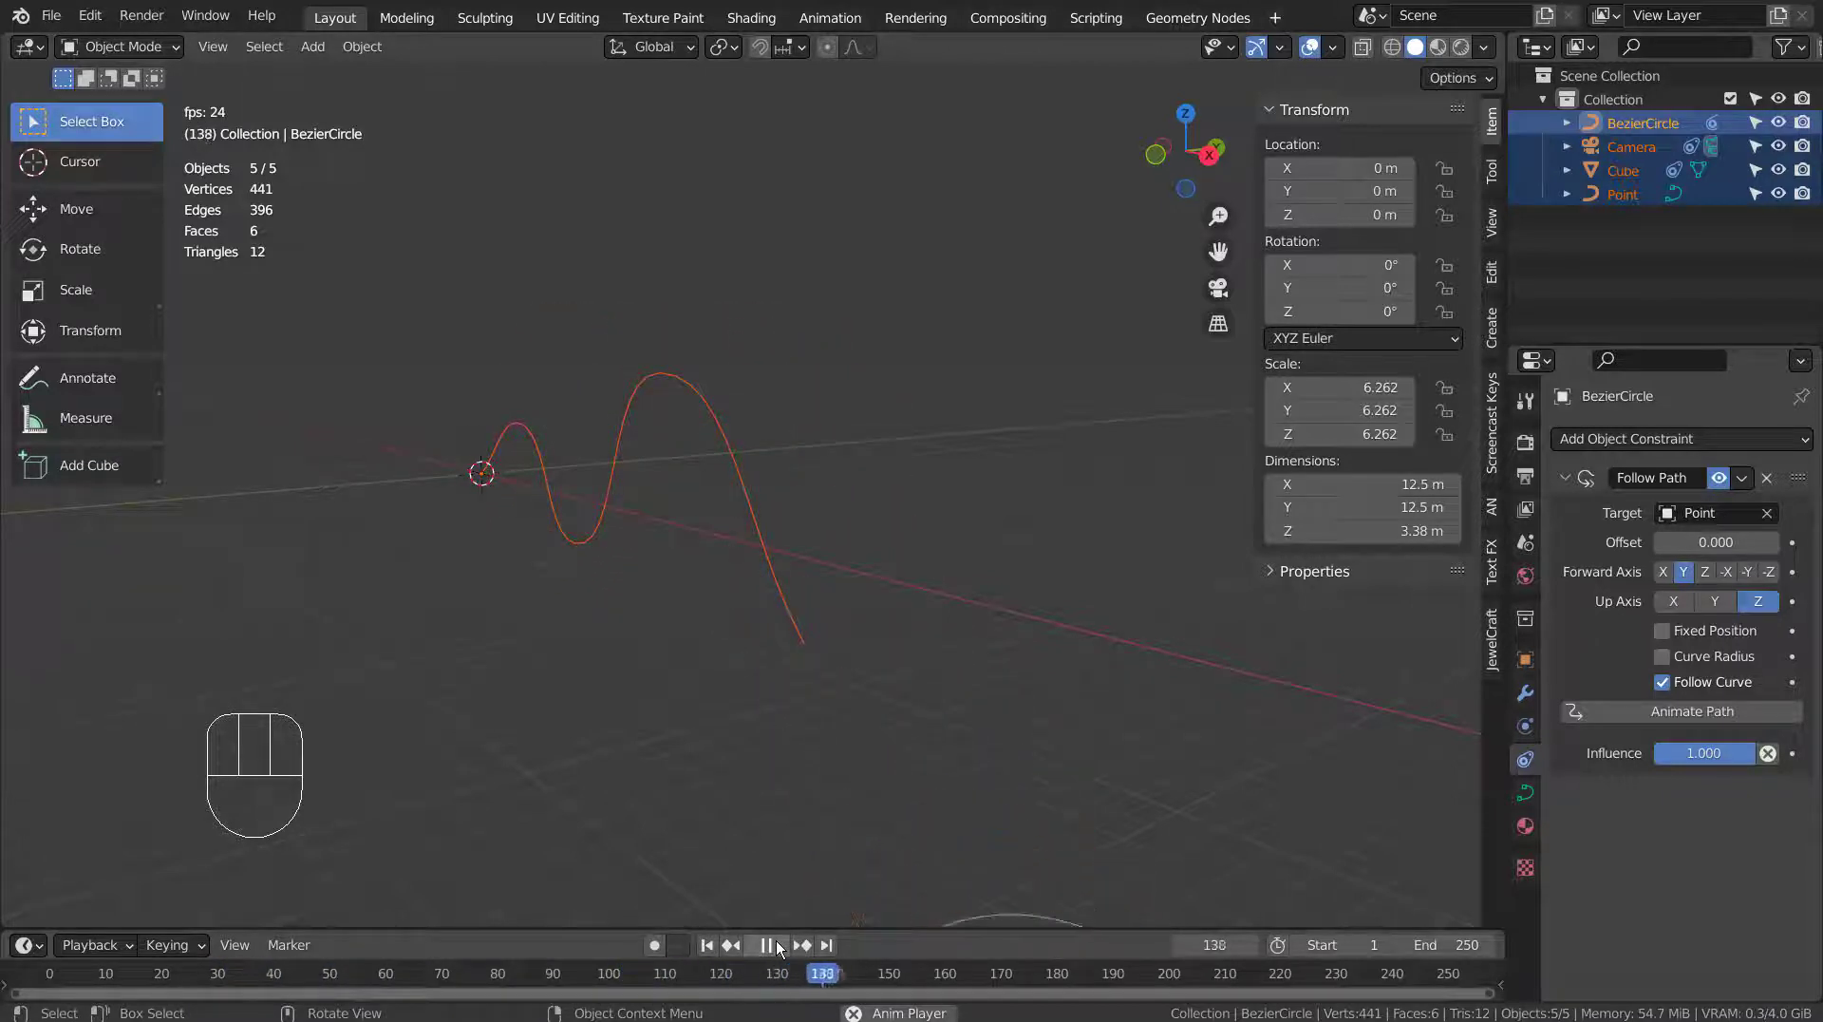
Stop playback, change the timeline End frame to 100, and rewind to frame 1.
{"action": "left_click", "coordinate": [777, 945]}
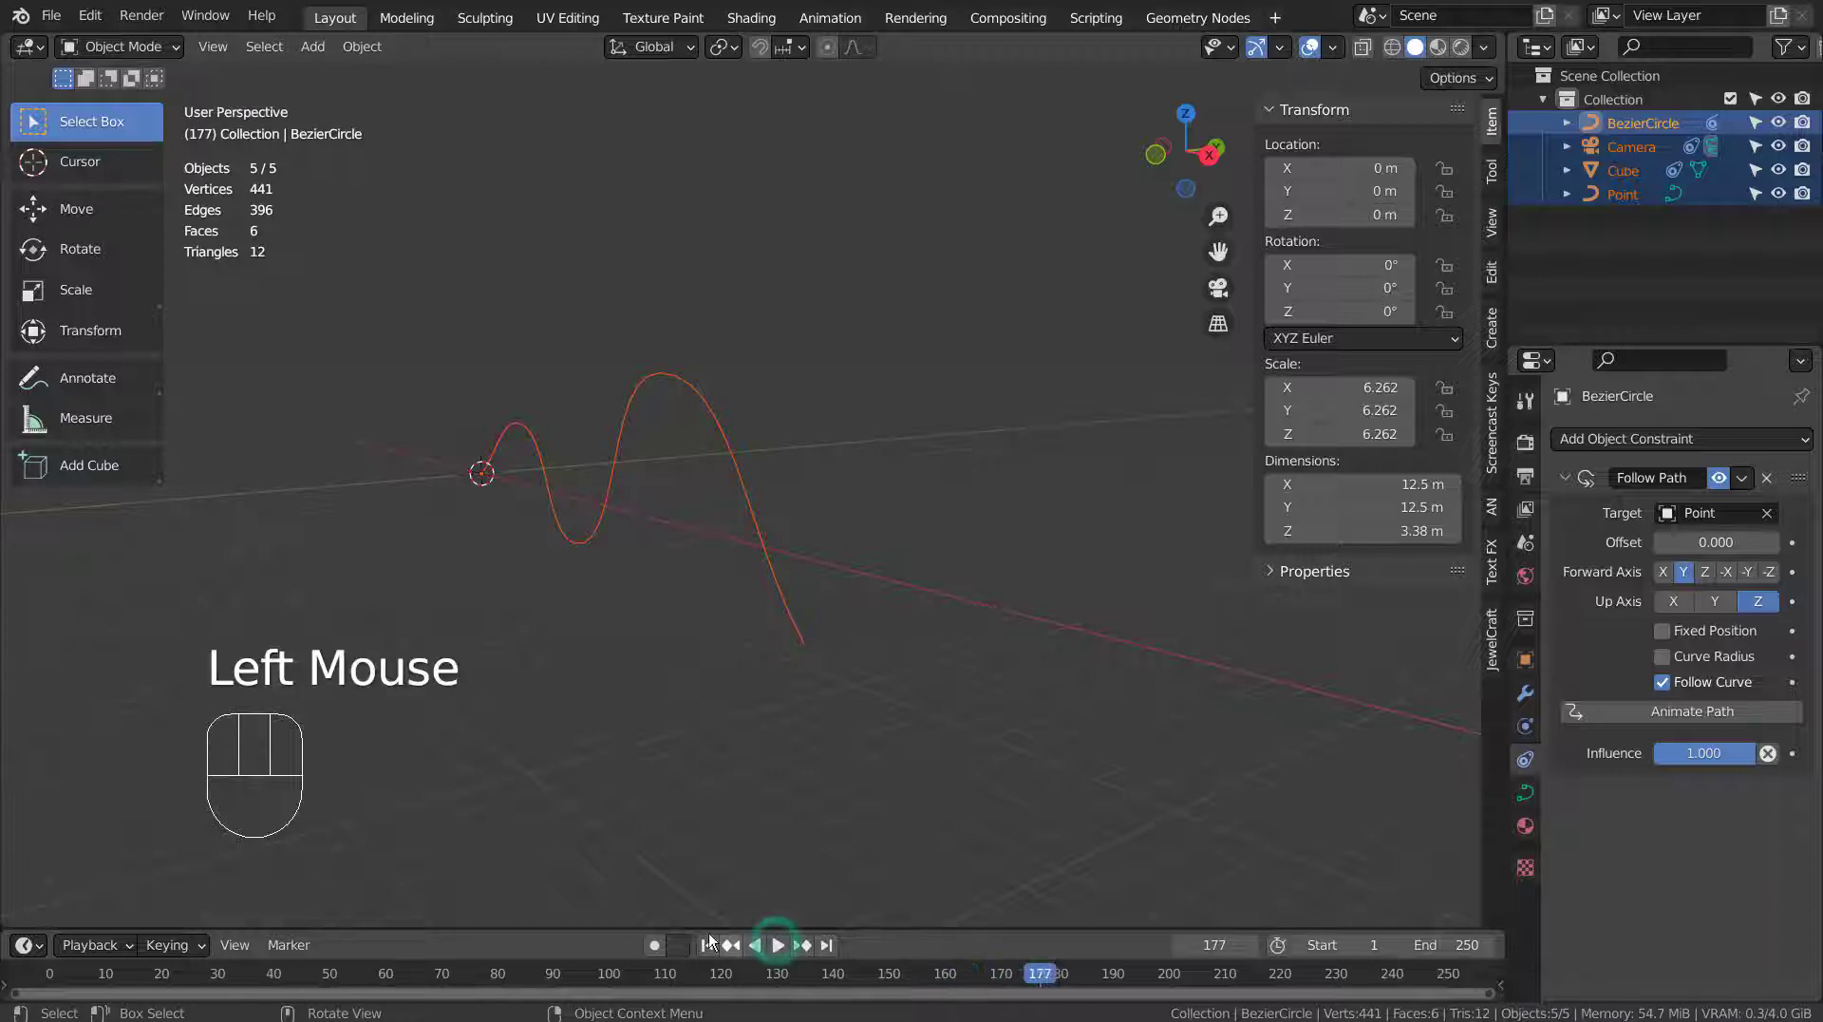
{"action": "double_click", "coordinate": [1458, 945]}
{"action": "type", "text": "100"}
{"action": "key", "text": "Return"}
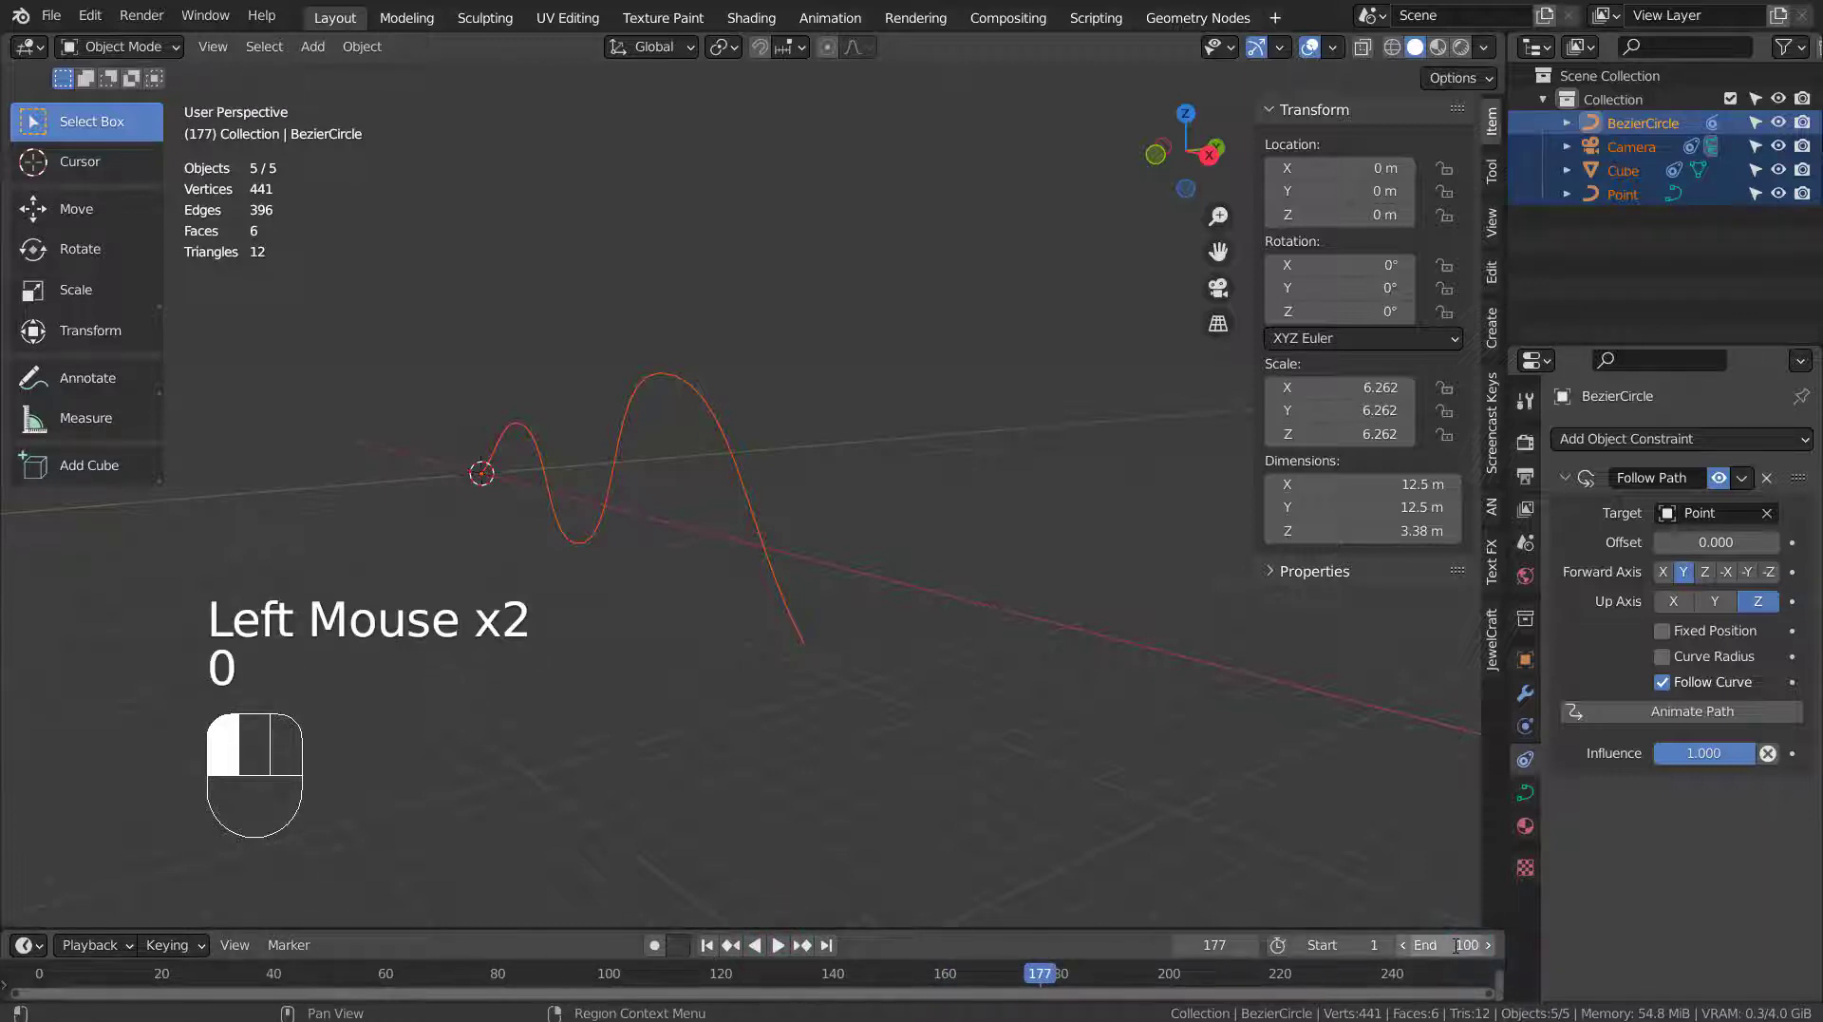
{"action": "left_click", "coordinate": [712, 945]}
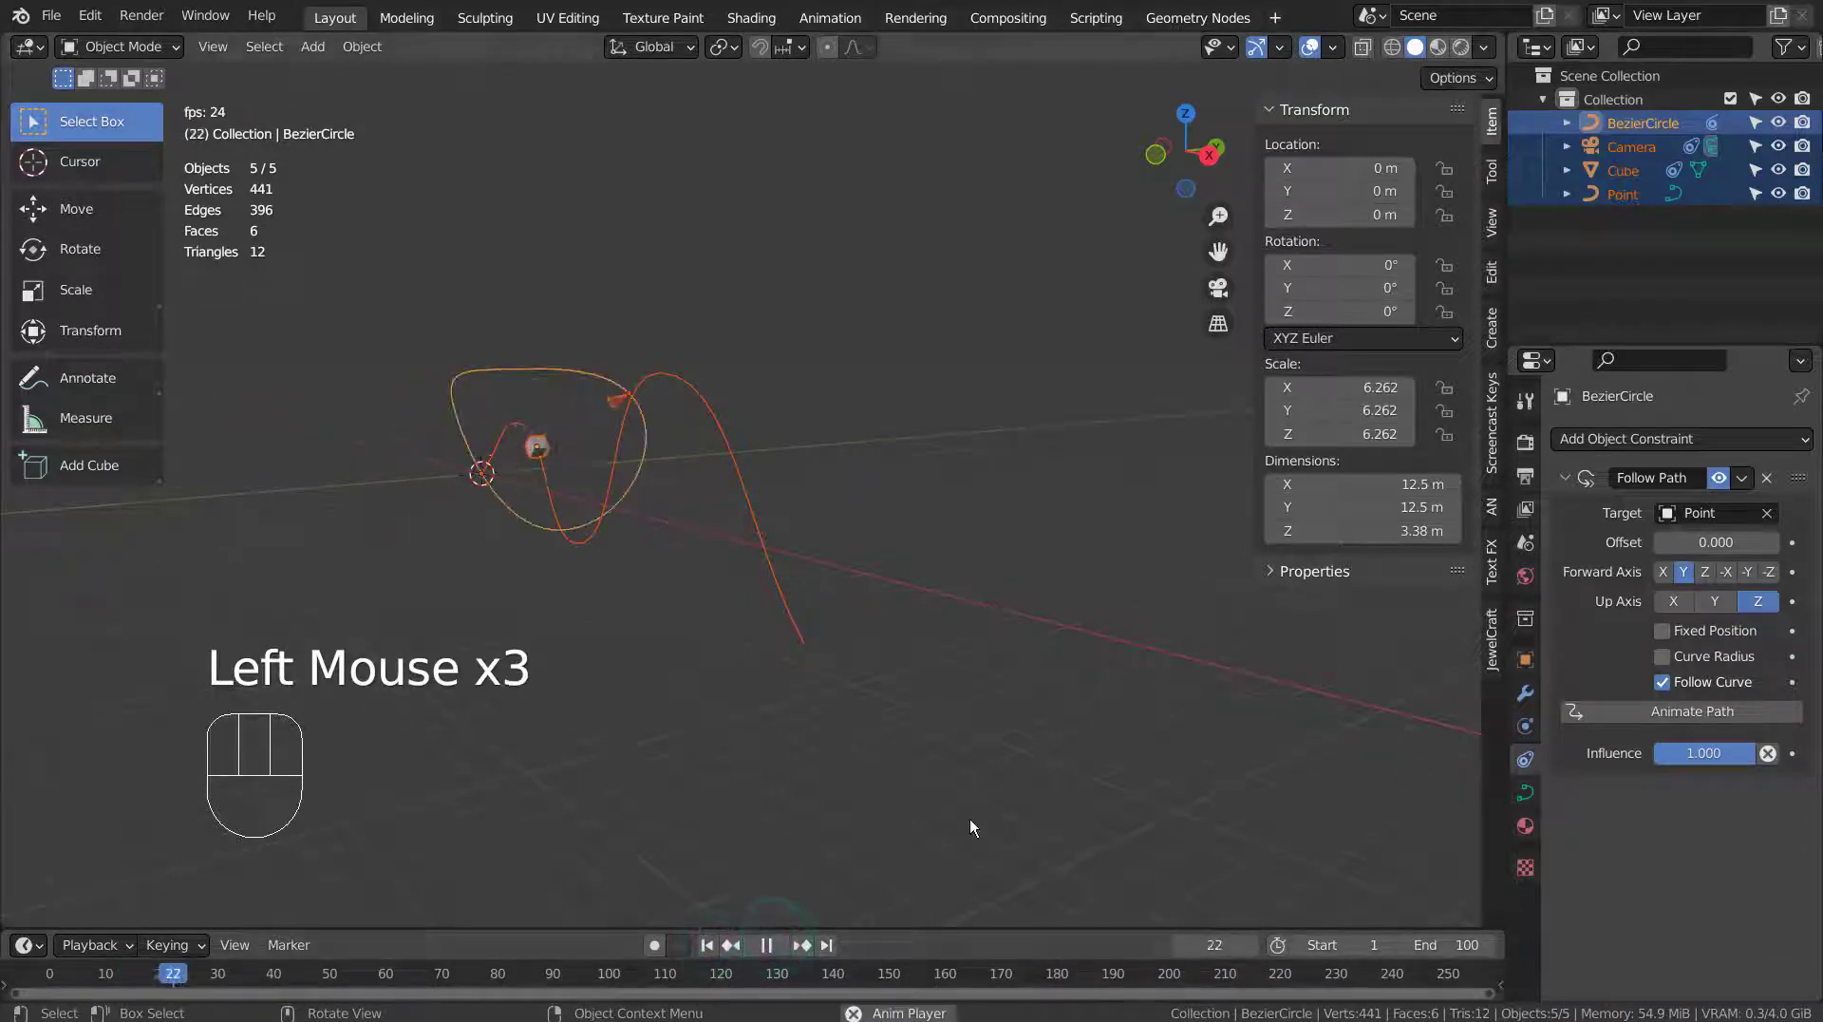
Maximize the 3D viewport to fill the window and hide its N sidebar during playback.
{"action": "key", "text": "ctrl+space"}
{"action": "key", "text": "n"}
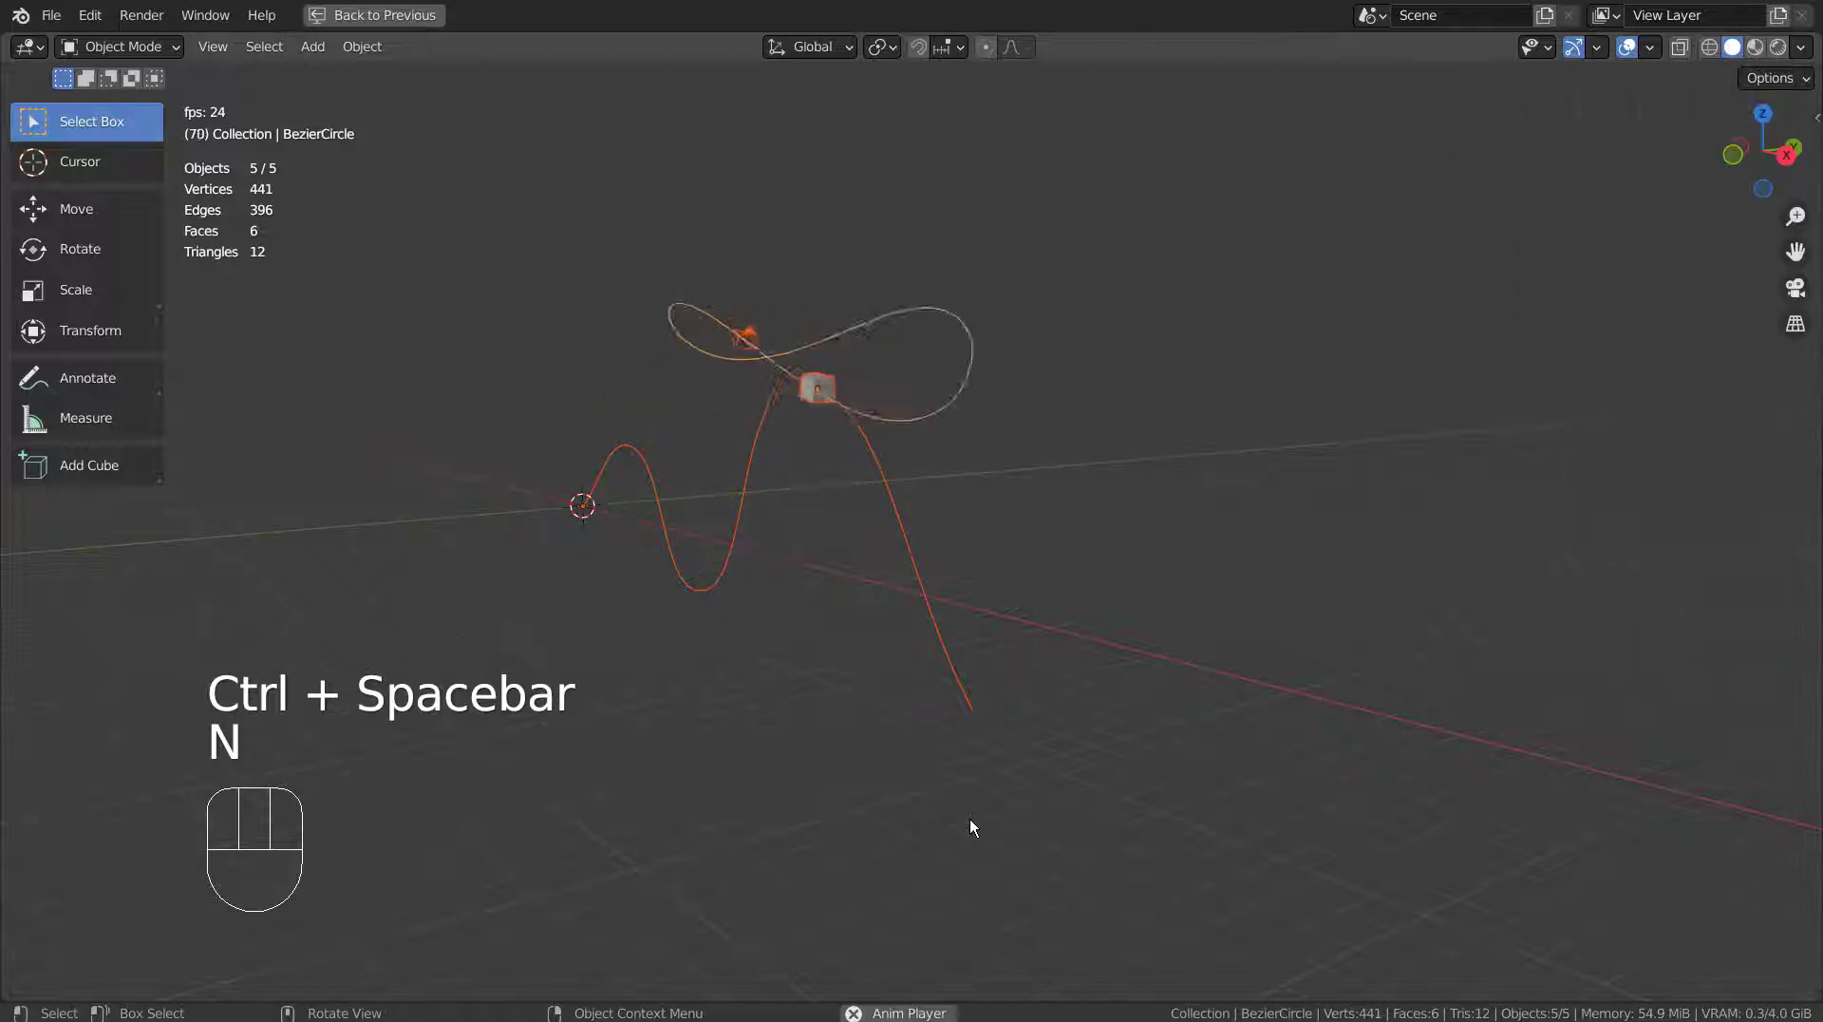